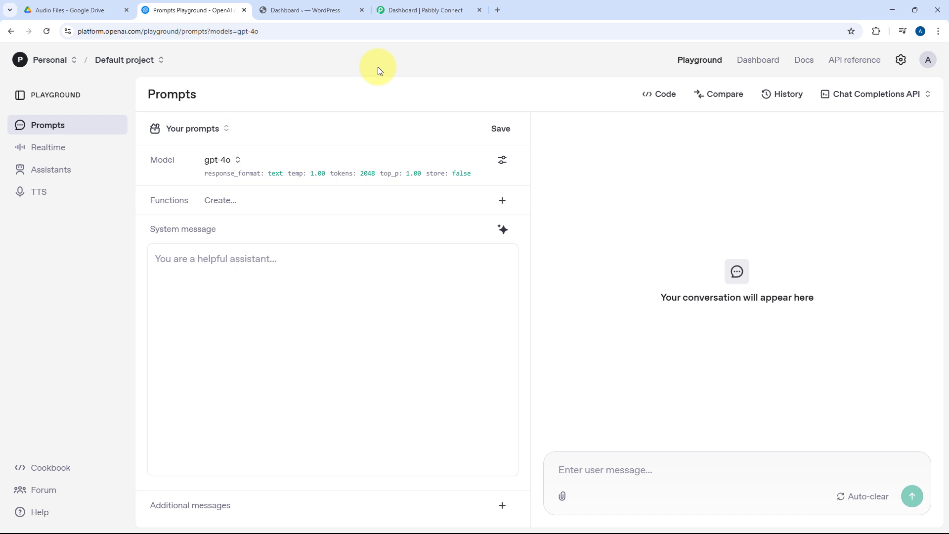
Step: Look over the WordPress dashboard and the Audio Files folder in Google Drive
{"action": "left_click", "coordinate": [326, 5]}
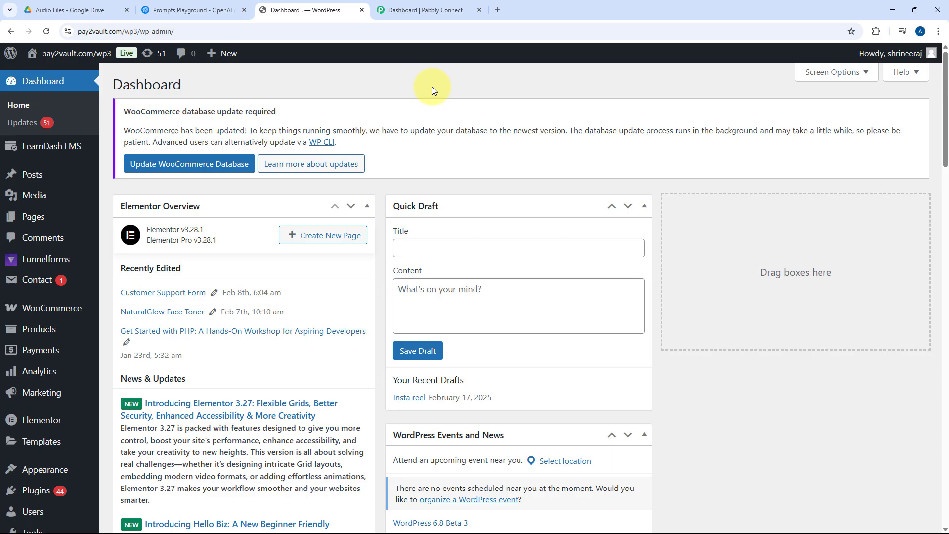
{"action": "left_click", "coordinate": [64, 9]}
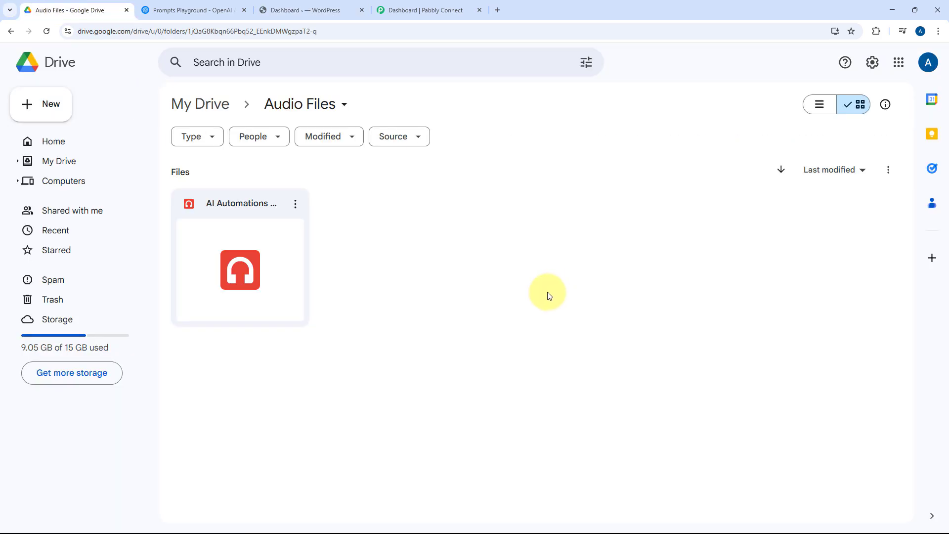
{"action": "left_click", "coordinate": [291, 7]}
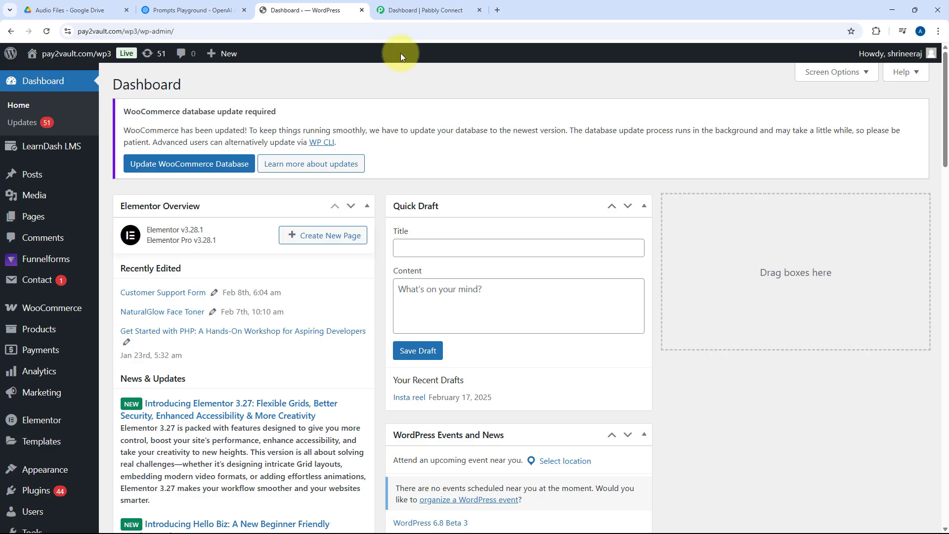
Step: Switch to Pabbly Connect and start a new workflow named "AI Agent for Audio Transcription to Blogs"
{"action": "left_click", "coordinate": [423, 15]}
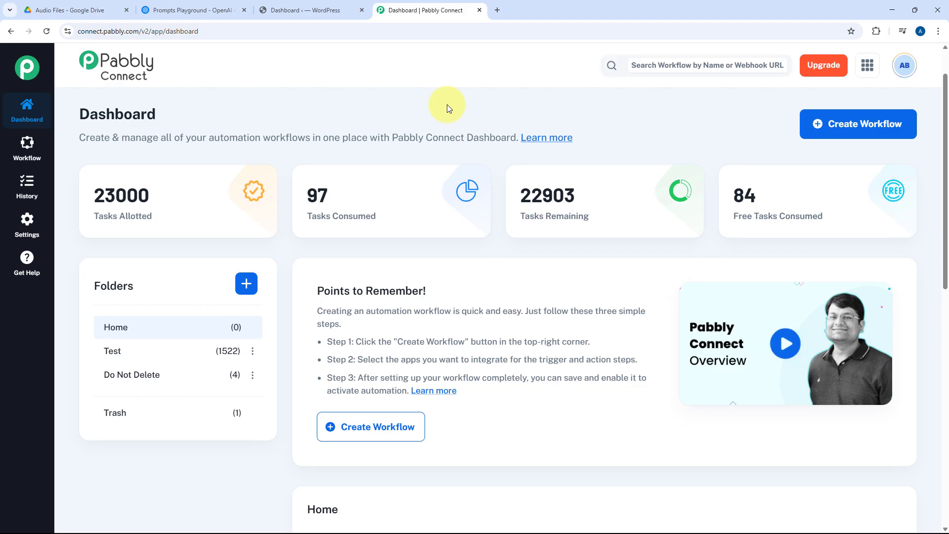
{"action": "left_click", "coordinate": [858, 124]}
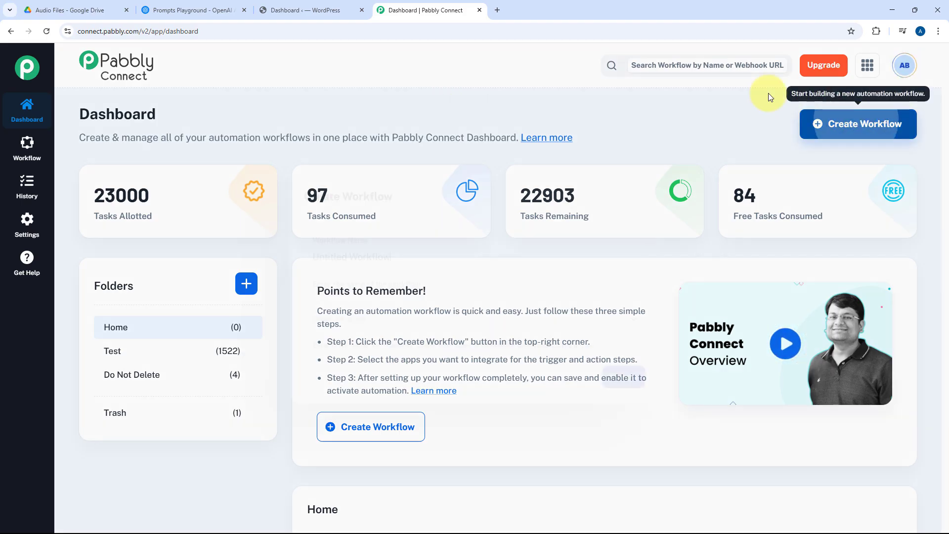
{"action": "triple_click", "coordinate": [430, 259]}
{"action": "type", "text": "AI"}
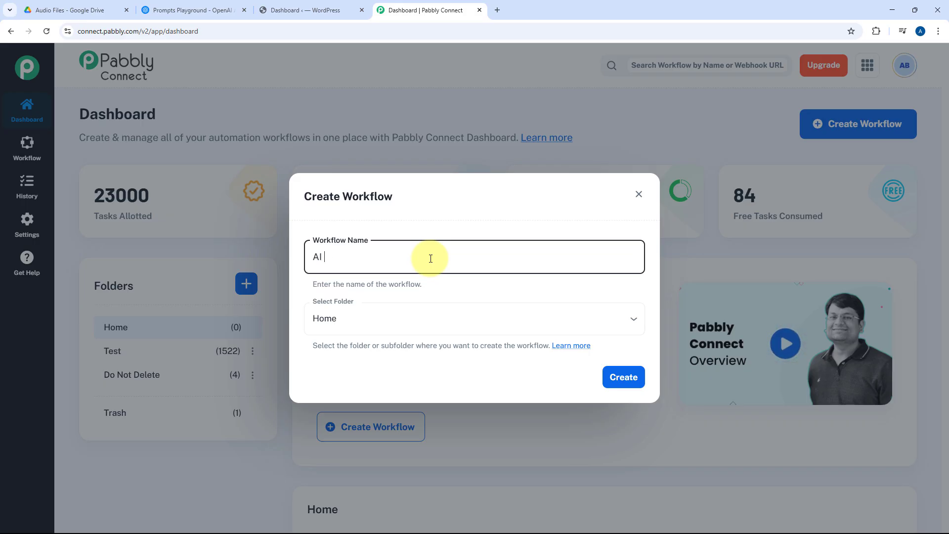
{"action": "type", "text": " Agnet for Audio Tra"}
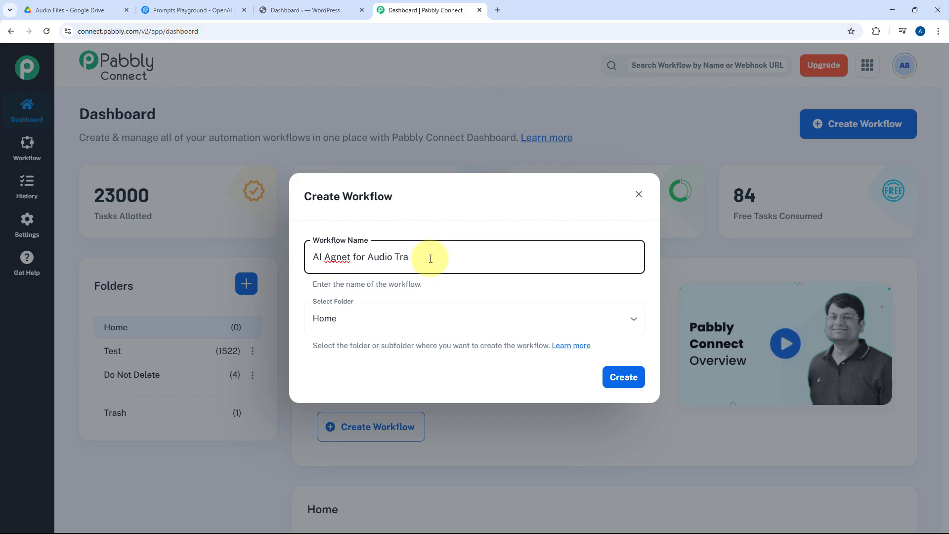
{"action": "type", "text": "nscription to Bl"}
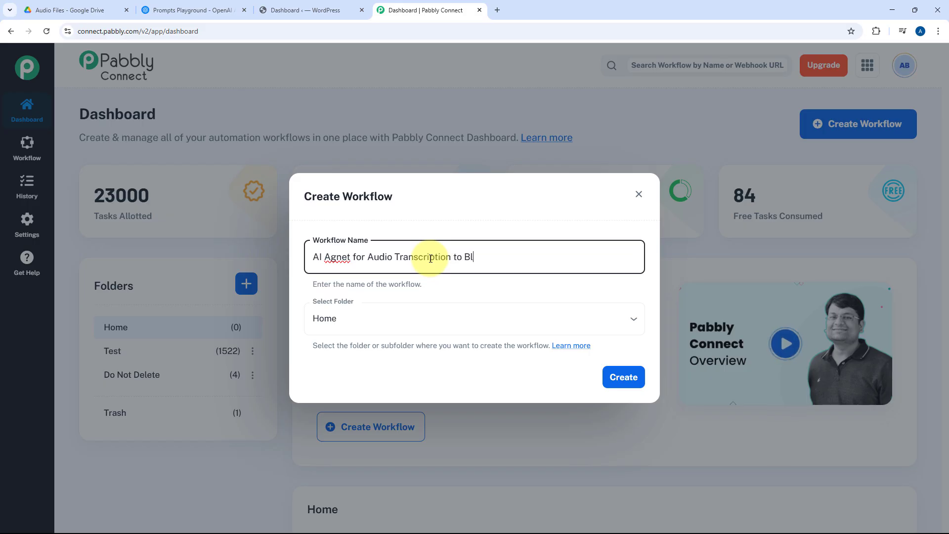
{"action": "type", "text": "ogs"}
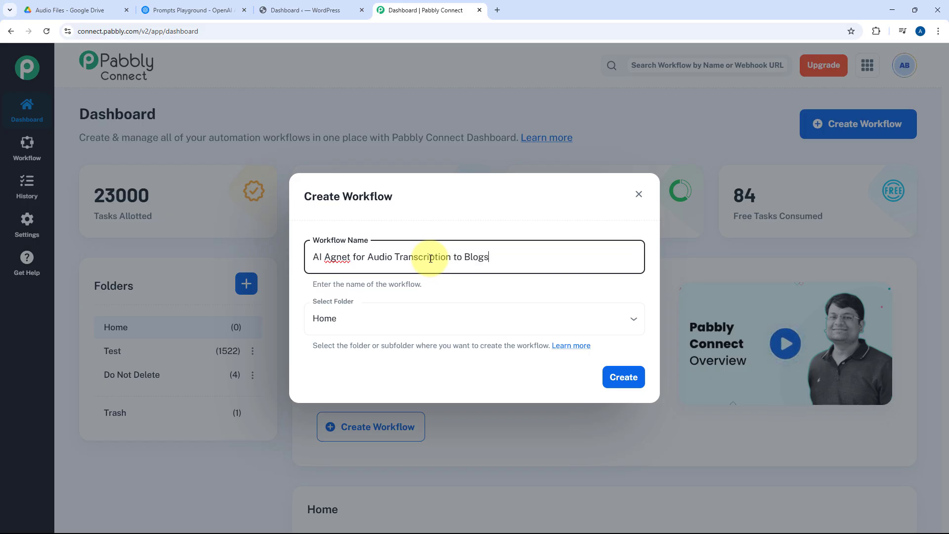
{"action": "right_click", "coordinate": [339, 260]}
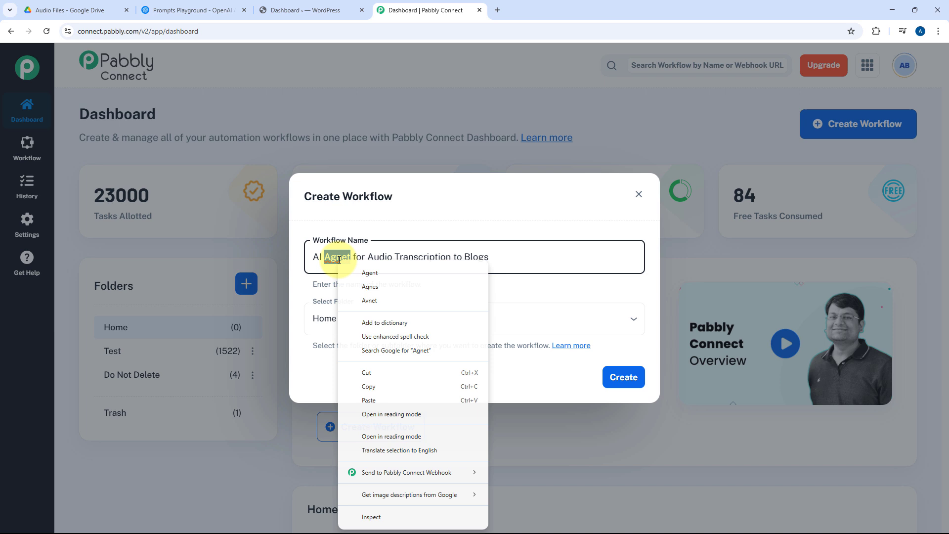
{"action": "left_click", "coordinate": [368, 273]}
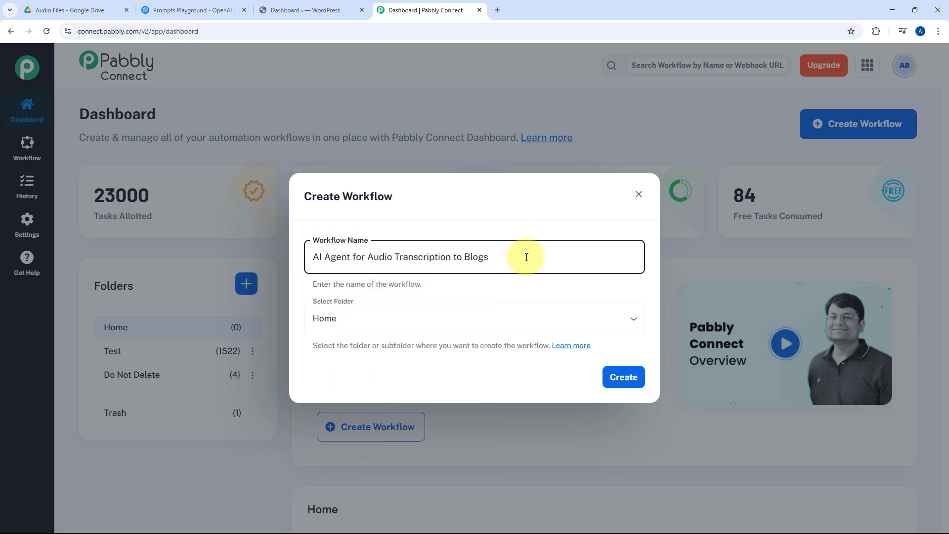
Step: Choose the Home folder for the new workflow and create it
{"action": "left_click", "coordinate": [442, 320]}
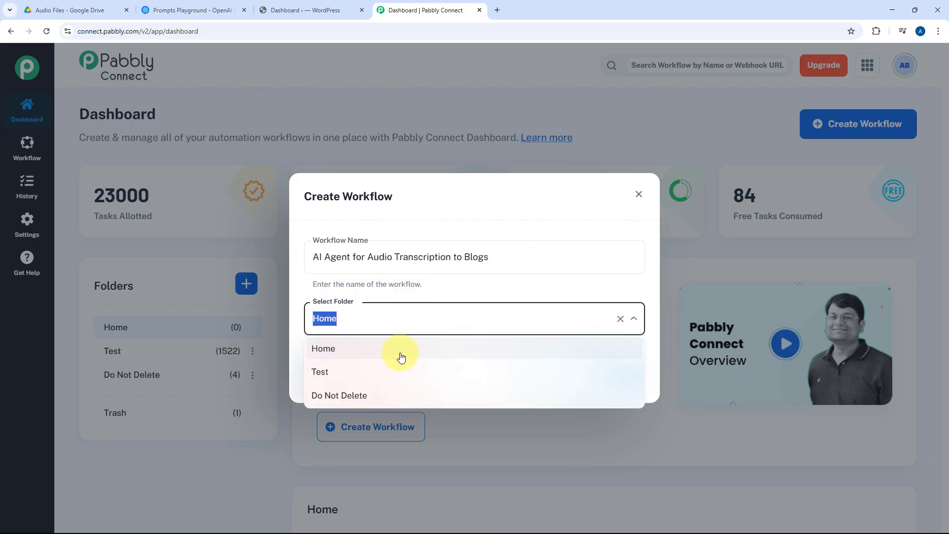
{"action": "left_click", "coordinate": [401, 349]}
{"action": "left_click", "coordinate": [624, 379]}
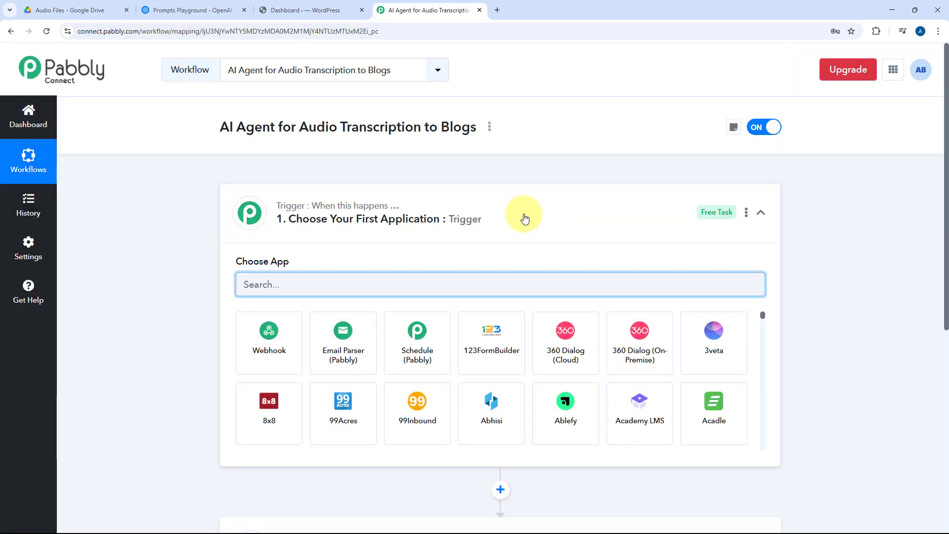
Step: Review the workflow's trigger and action blocks and the Audio Files folder in Google Drive, returning to Pabbly Connect
{"action": "left_click", "coordinate": [291, 193]}
{"action": "scroll", "coordinate": [189, 199], "scroll_direction": "down", "scroll_amount": 1}
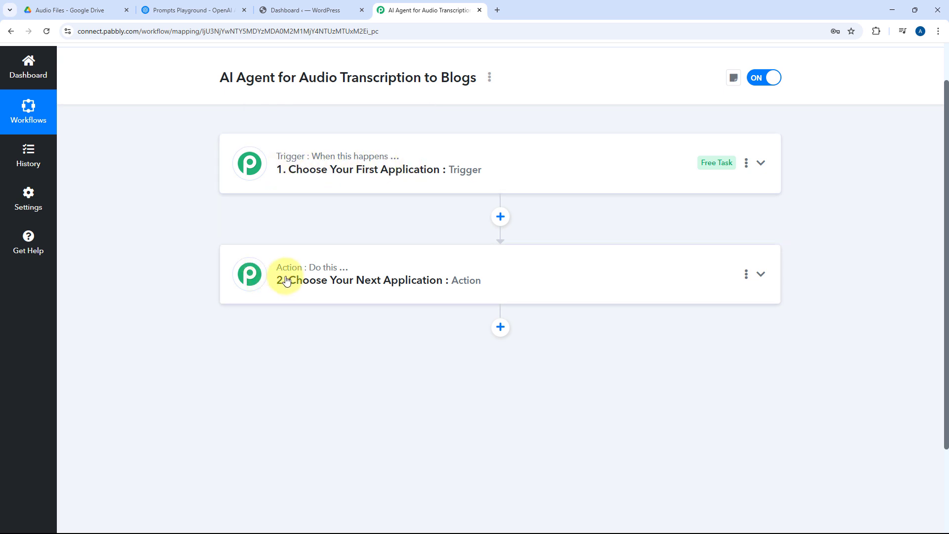
{"action": "left_click", "coordinate": [534, 158]}
{"action": "scroll", "coordinate": [176, 227], "scroll_direction": "up", "scroll_amount": 1}
{"action": "scroll", "coordinate": [174, 228], "scroll_direction": "down", "scroll_amount": 1}
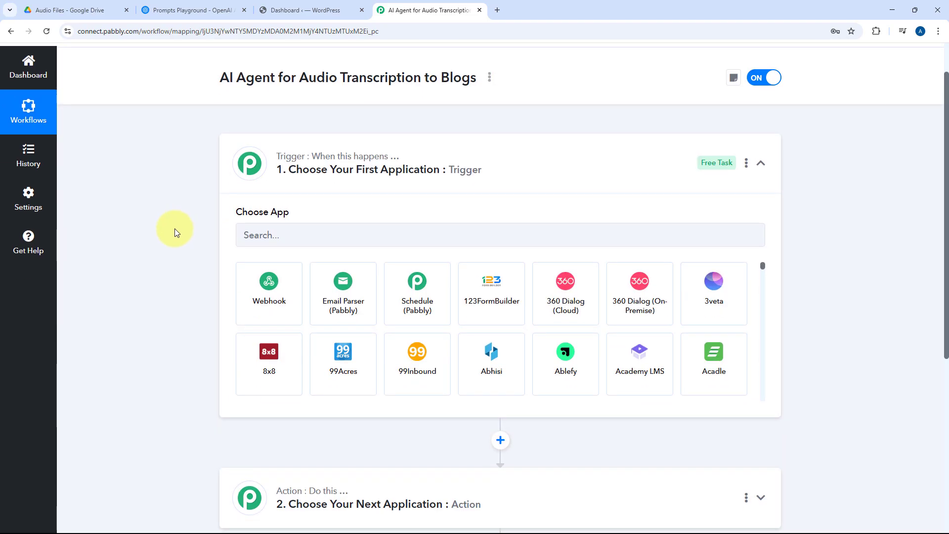
{"action": "left_click", "coordinate": [75, 10]}
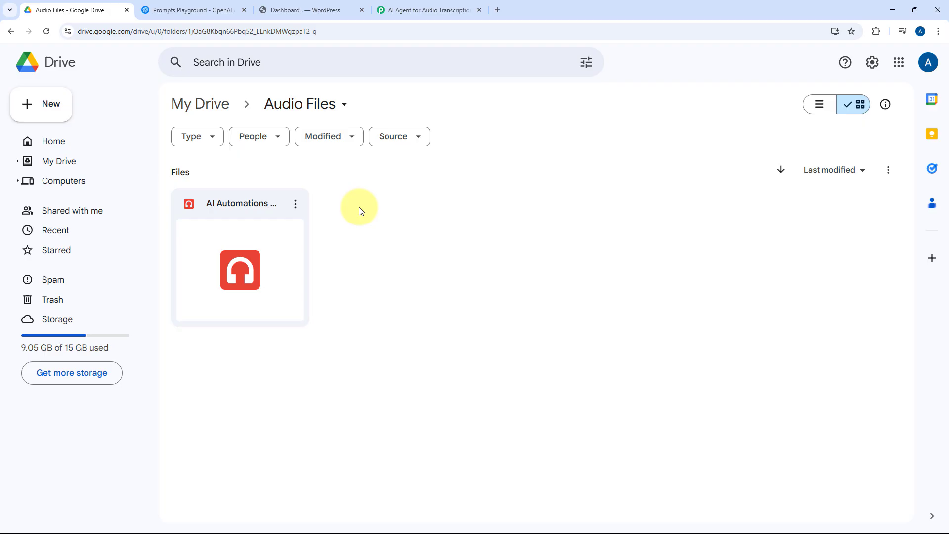
{"action": "left_click", "coordinate": [386, 10]}
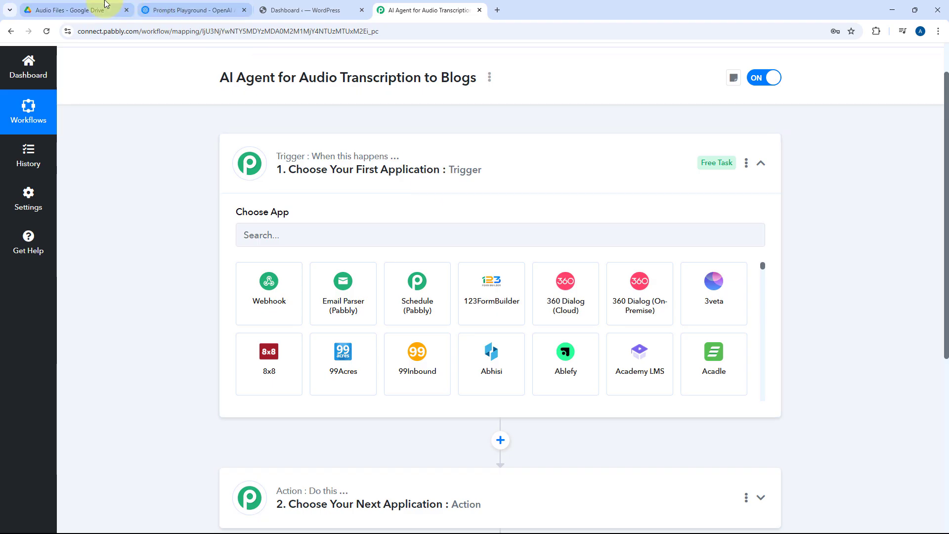
{"action": "left_click", "coordinate": [79, 10]}
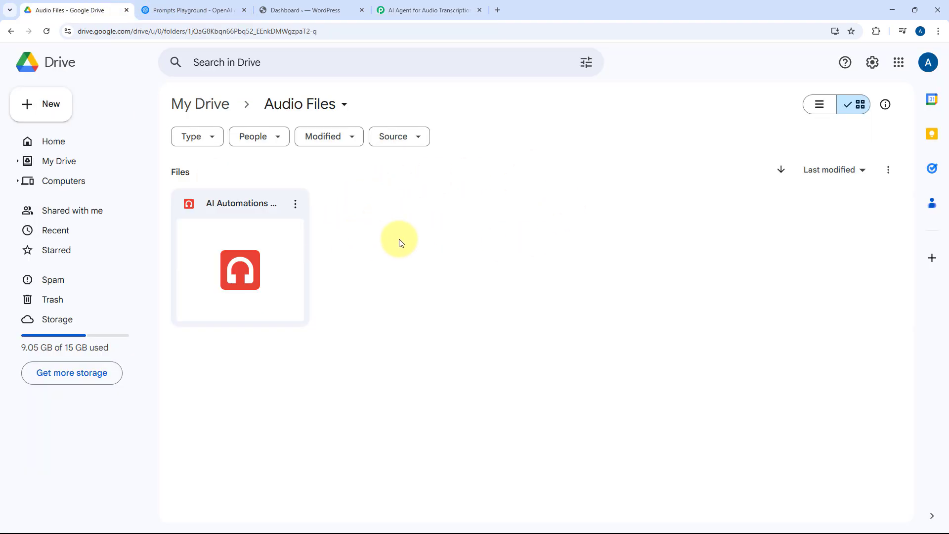
{"action": "left_click", "coordinate": [421, 9]}
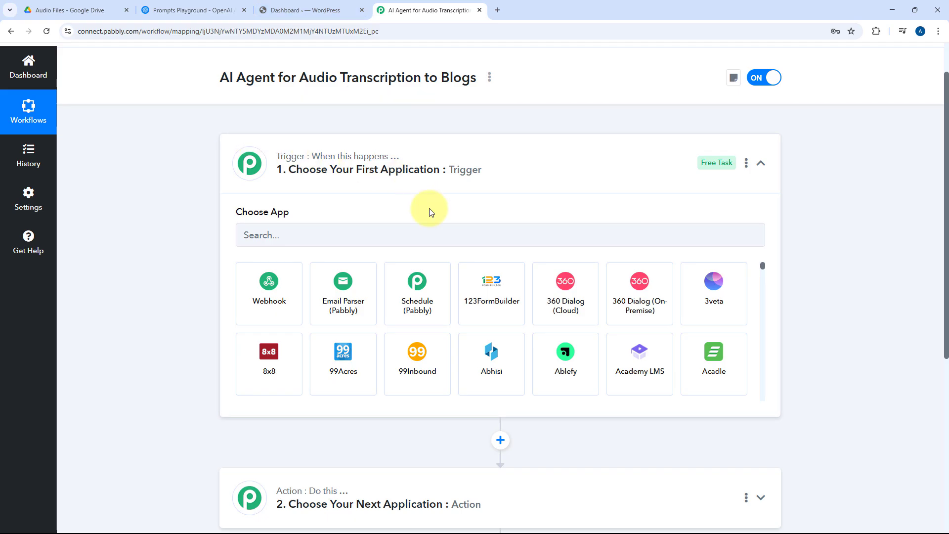
Step: Set the workflow's trigger to Google Drive with the event New File in Specific Folder
{"action": "left_click", "coordinate": [366, 242]}
{"action": "type", "text": "Google Drive"}
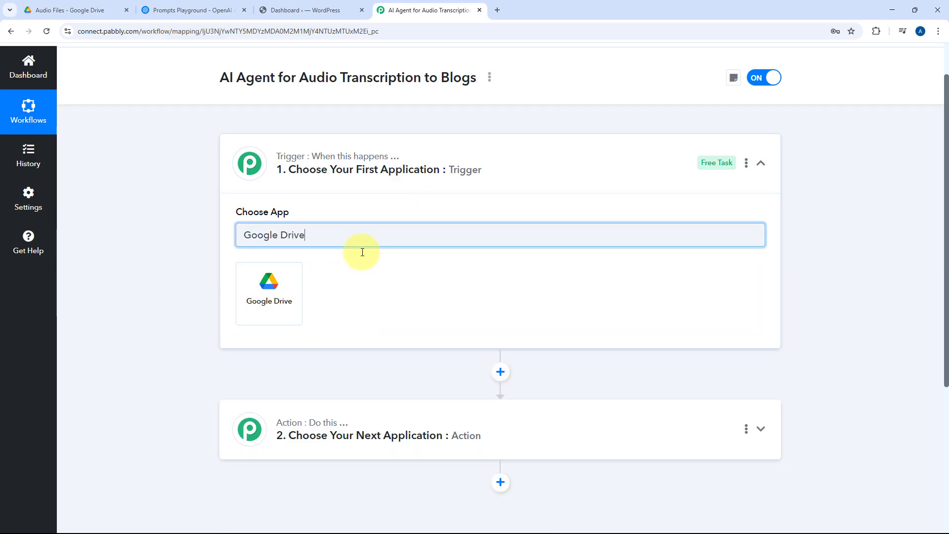
{"action": "left_click", "coordinate": [281, 291]}
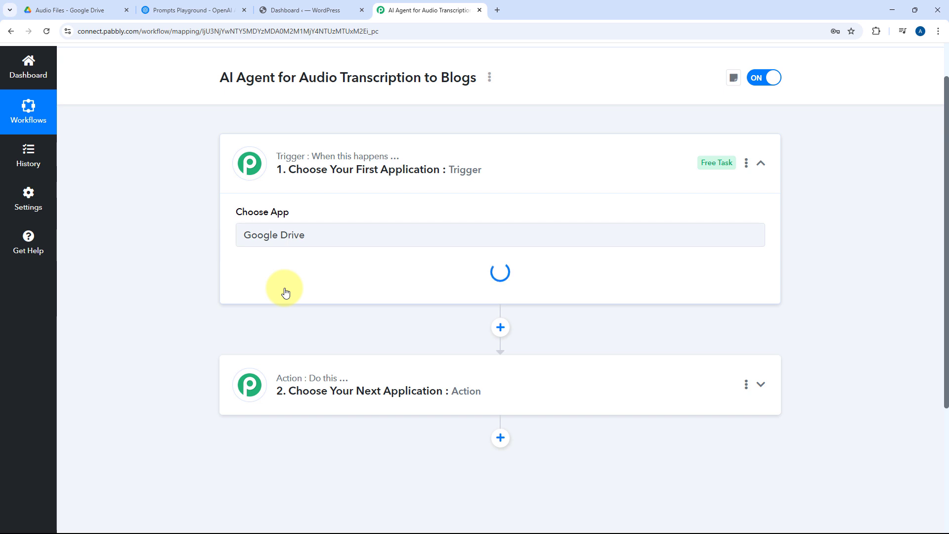
{"action": "left_click", "coordinate": [297, 288]}
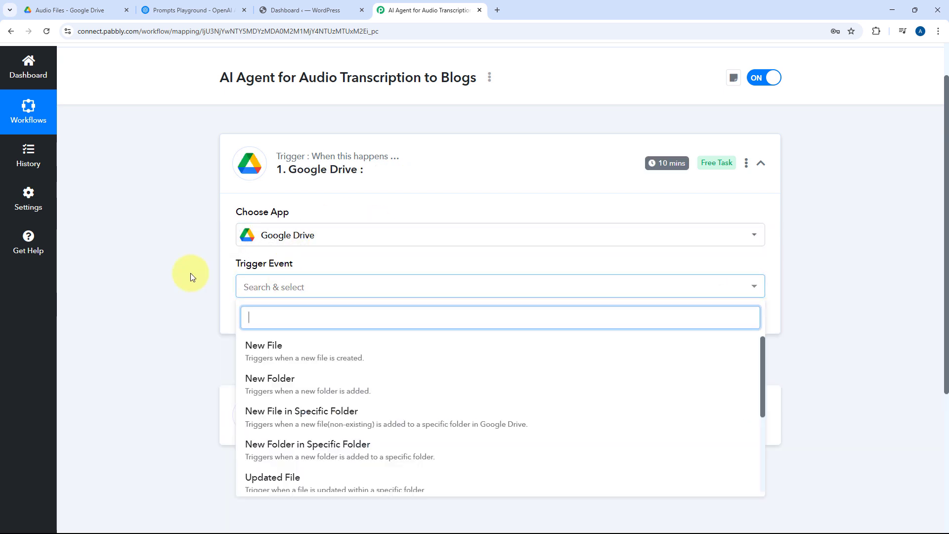
{"action": "scroll", "coordinate": [183, 275], "scroll_direction": "down", "scroll_amount": 3}
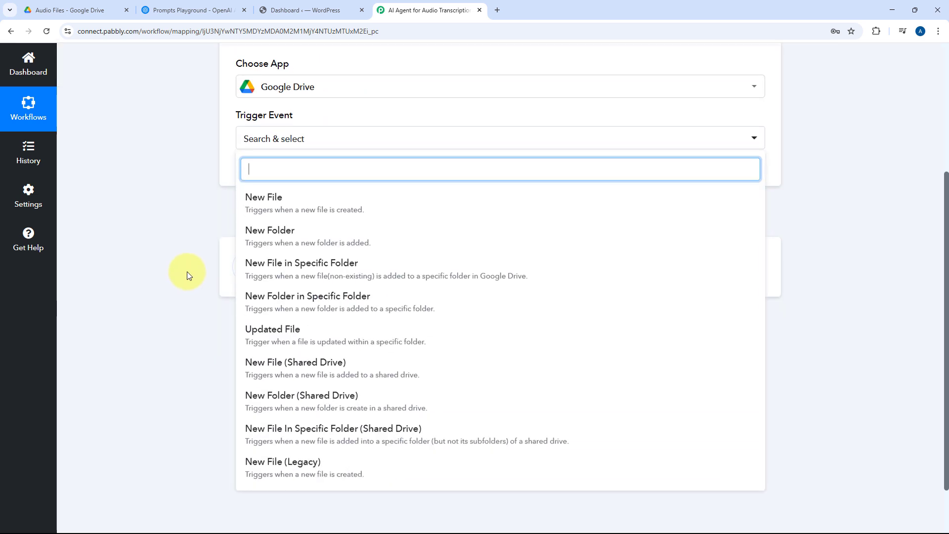
{"action": "left_click", "coordinate": [105, 11]}
{"action": "left_click", "coordinate": [403, 10]}
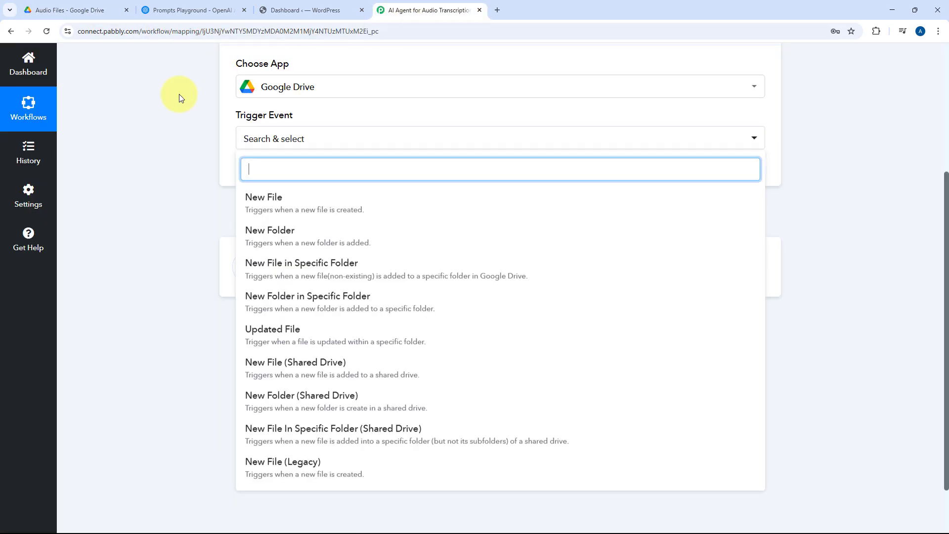
{"action": "left_click", "coordinate": [271, 265]}
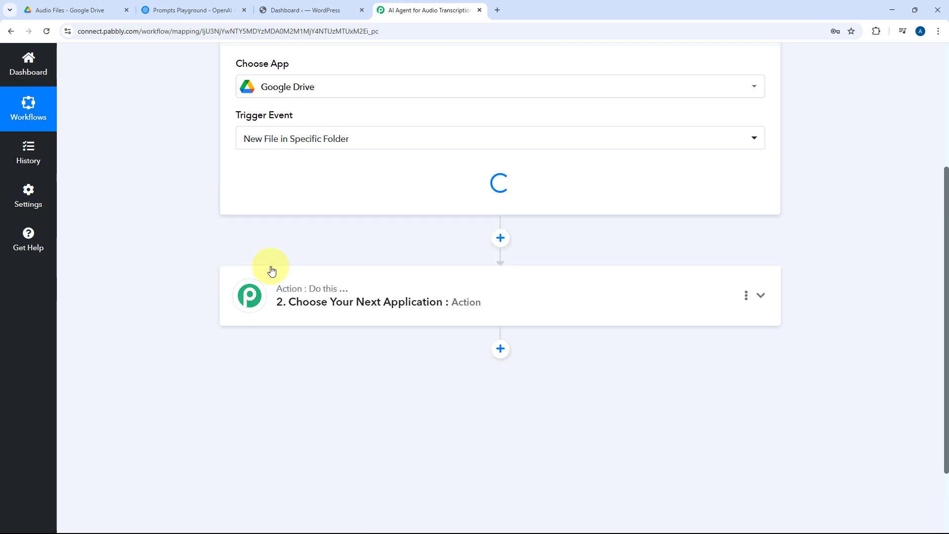
Step: Connect the trigger to Google Drive through a new connection, signing in with a Google account and granting Pabbly Connect access
{"action": "scroll", "coordinate": [271, 269], "scroll_direction": "up", "scroll_amount": 2}
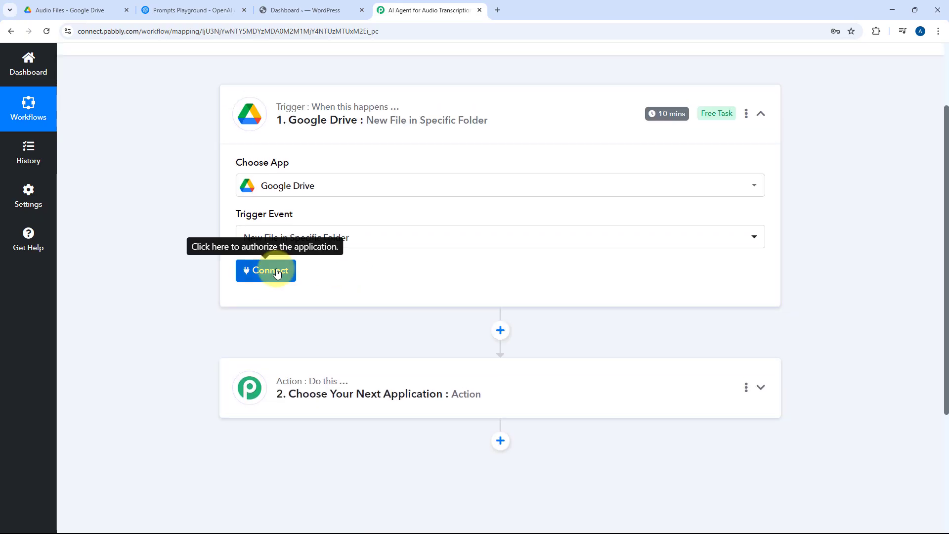
{"action": "left_click", "coordinate": [276, 271]}
{"action": "left_click", "coordinate": [478, 166]}
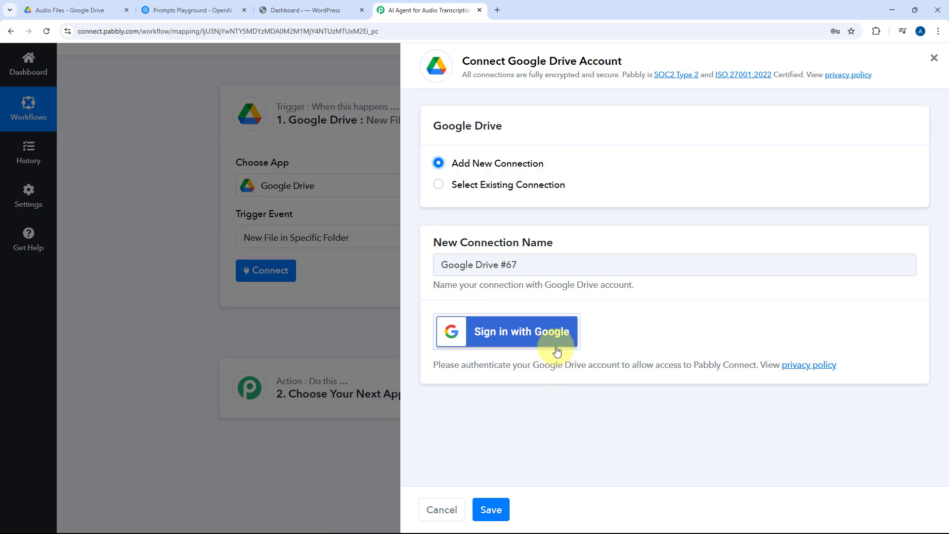
{"action": "left_click", "coordinate": [521, 339]}
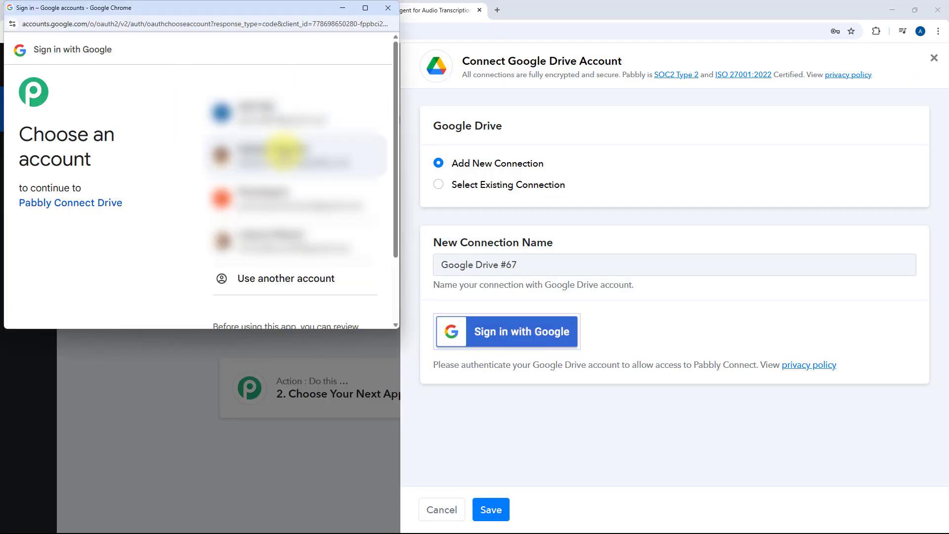
{"action": "left_click", "coordinate": [282, 118]}
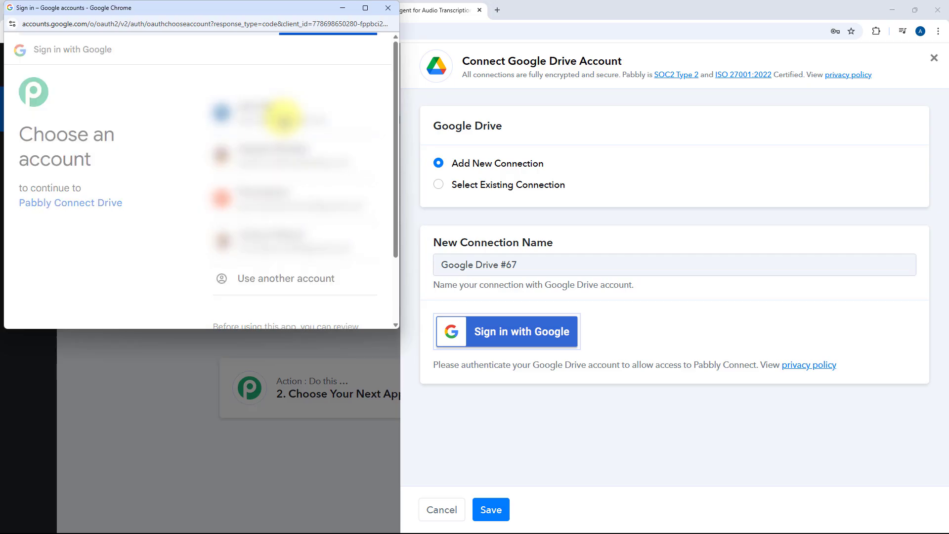
{"action": "scroll", "coordinate": [277, 188], "scroll_direction": "down", "scroll_amount": 3}
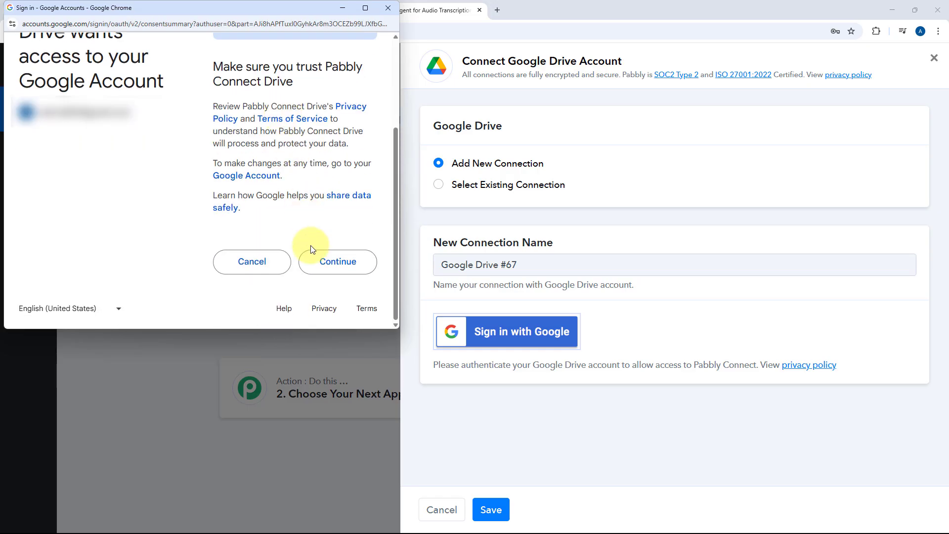
{"action": "left_click", "coordinate": [315, 262]}
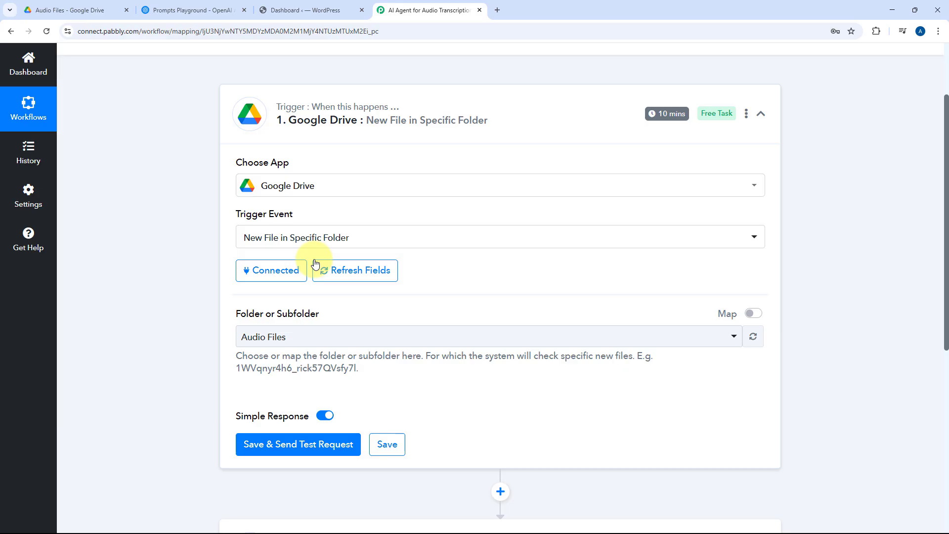
Step: Select Audio Files as the trigger's folder, checking the folder's name in Google Drive before choosing it
{"action": "scroll", "coordinate": [194, 269], "scroll_direction": "down", "scroll_amount": 2}
{"action": "left_click", "coordinate": [444, 243]}
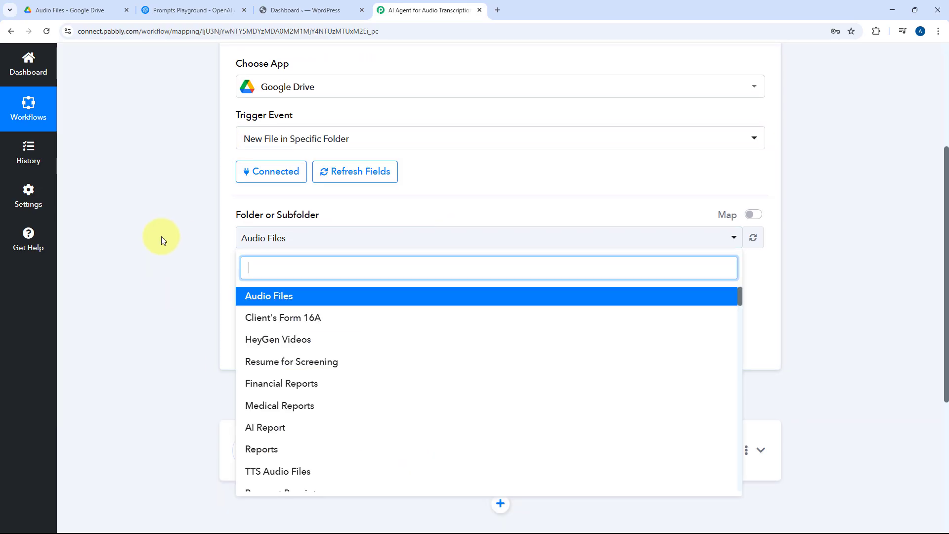
{"action": "scroll", "coordinate": [163, 241], "scroll_direction": "down", "scroll_amount": 2}
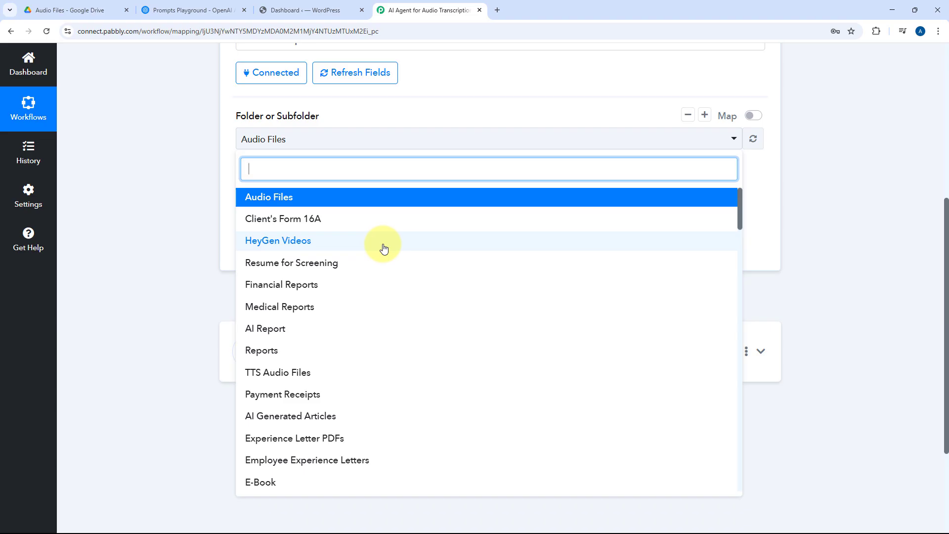
{"action": "scroll", "coordinate": [399, 245], "scroll_direction": "down", "scroll_amount": 3}
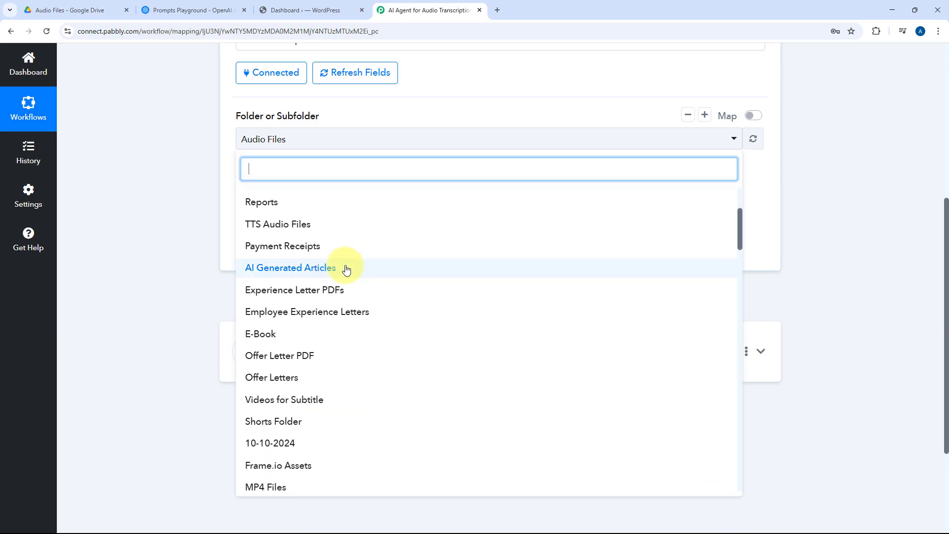
{"action": "scroll", "coordinate": [318, 274], "scroll_direction": "up", "scroll_amount": 4}
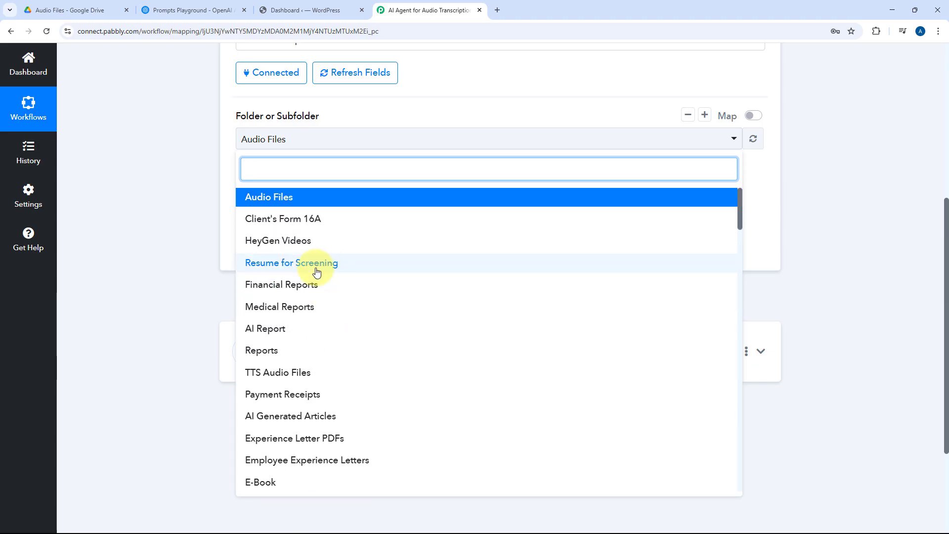
{"action": "left_click", "coordinate": [58, 10]}
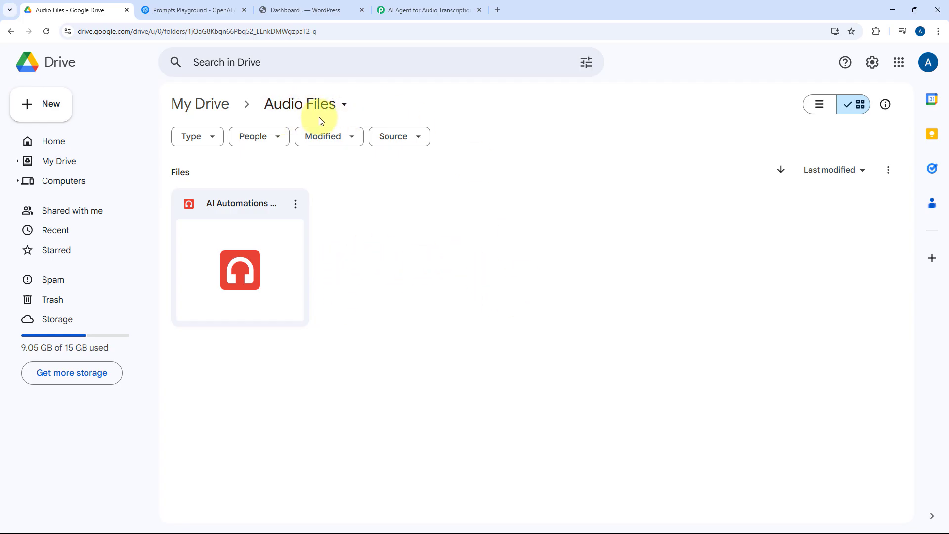
{"action": "left_click", "coordinate": [425, 9]}
{"action": "left_click", "coordinate": [284, 199]}
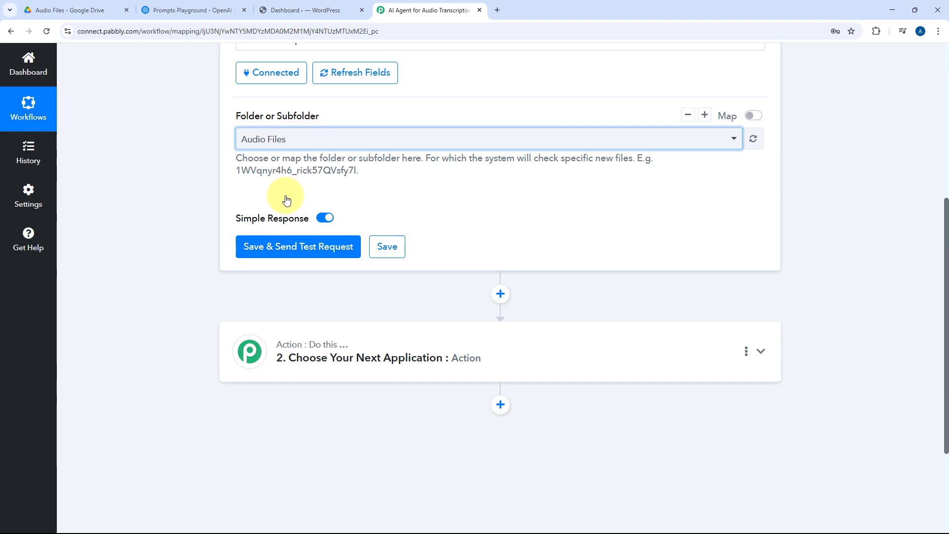
Step: Switch to Google Drive to check the uploaded audio file in the Audio Files folder, returning to Pabbly Connect
{"action": "scroll", "coordinate": [286, 200], "scroll_direction": "up", "scroll_amount": 1}
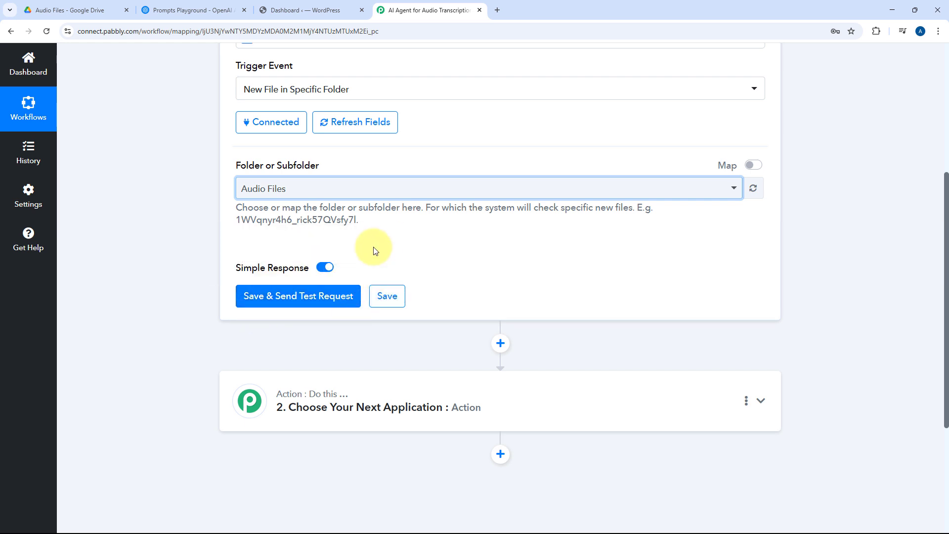
{"action": "left_click", "coordinate": [78, 4]}
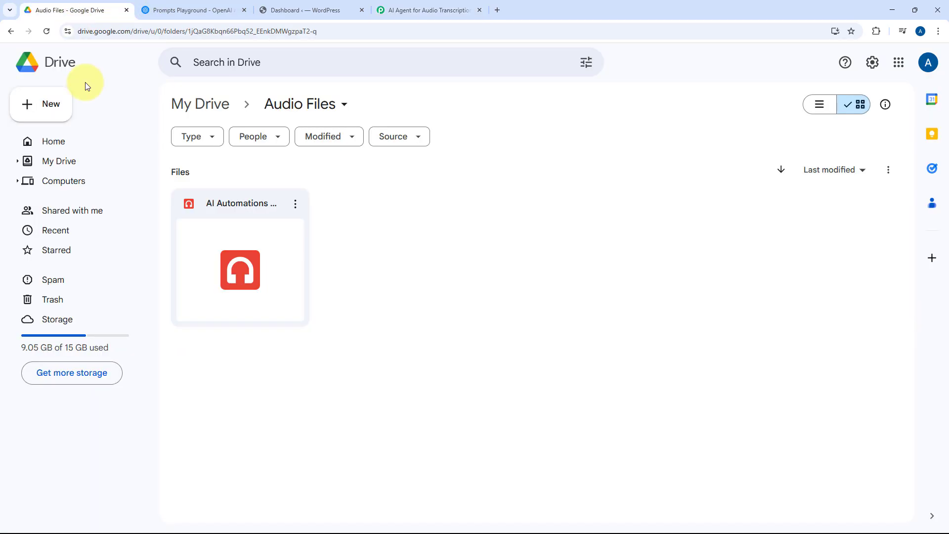
{"action": "left_click", "coordinate": [435, 10]}
{"action": "left_click", "coordinate": [104, 6]}
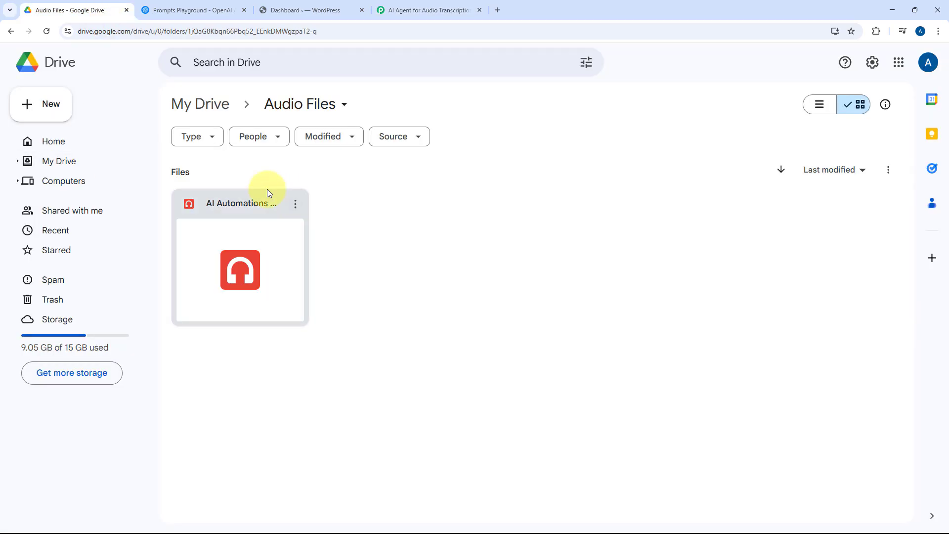
{"action": "left_click", "coordinate": [248, 215]}
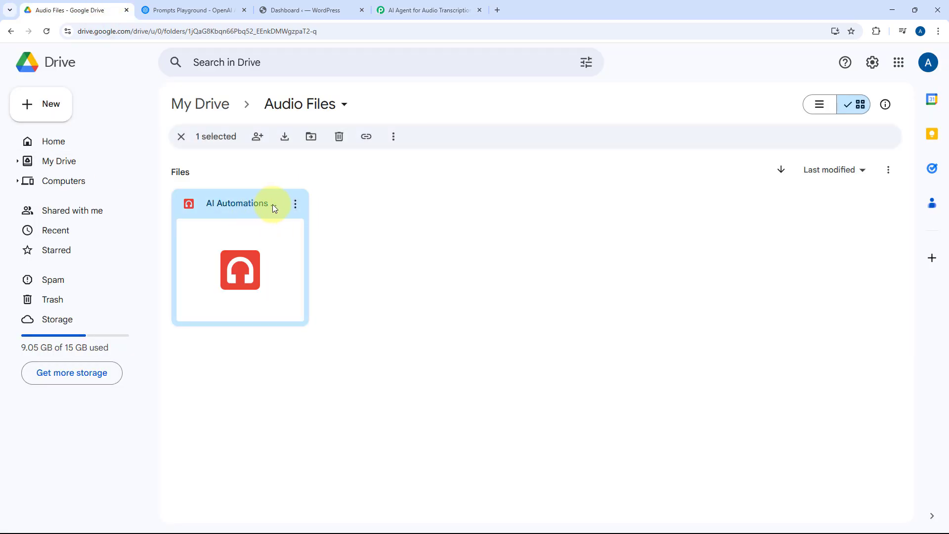
{"action": "left_click", "coordinate": [388, 8]}
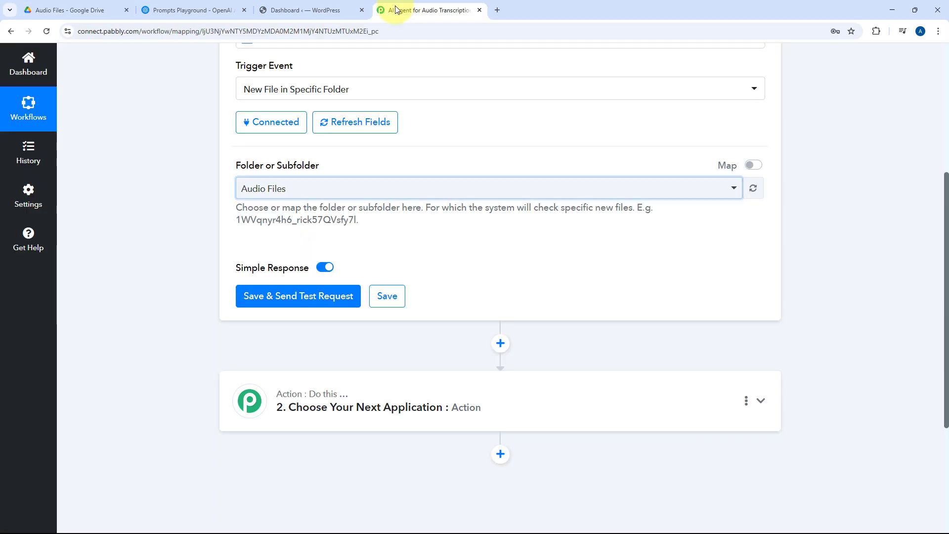
Step: Save the Google Drive trigger and send a test request to capture the file's details
{"action": "left_click", "coordinate": [301, 297]}
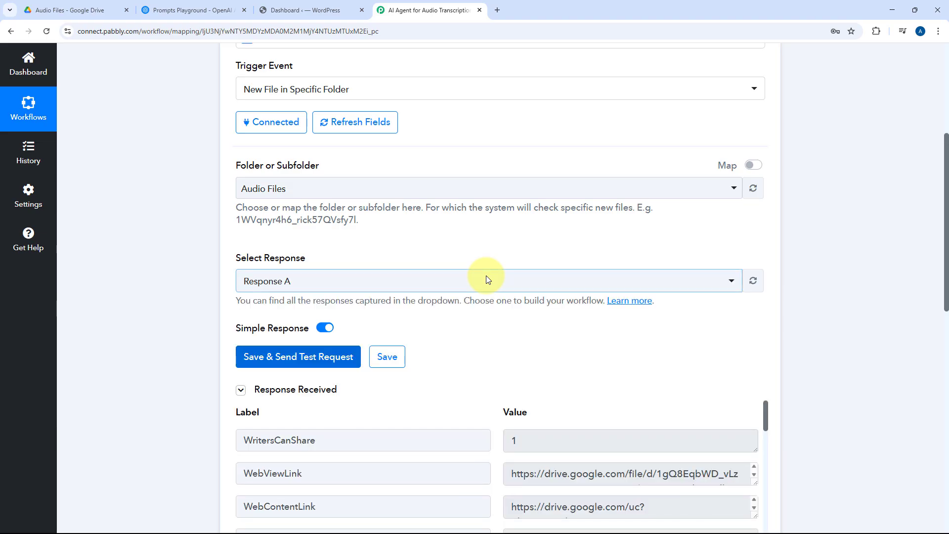
{"action": "scroll", "coordinate": [473, 306], "scroll_direction": "down", "scroll_amount": 4}
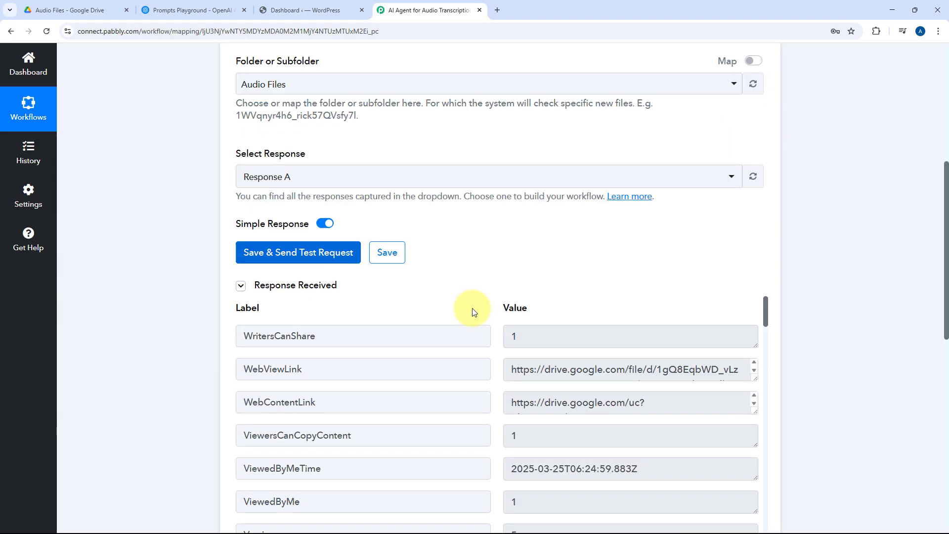
{"action": "scroll", "coordinate": [434, 200], "scroll_direction": "down", "scroll_amount": 1}
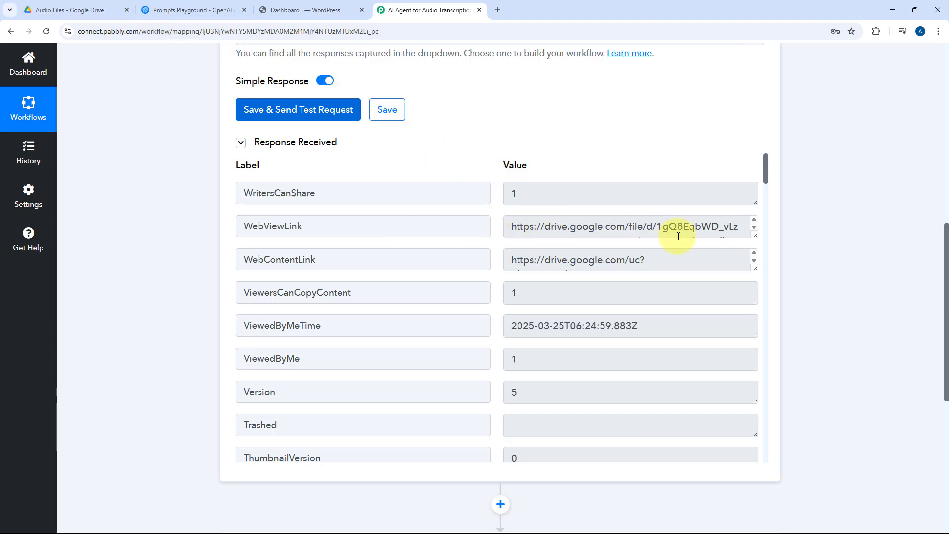
Step: Check the WebViewLink from the trigger response by opening it in a new browser tab, and close that tab
{"action": "left_click_drag", "start_coordinate": [754, 236], "coordinate": [754, 280]}
{"action": "left_click_drag", "start_coordinate": [722, 243], "coordinate": [468, 204]}
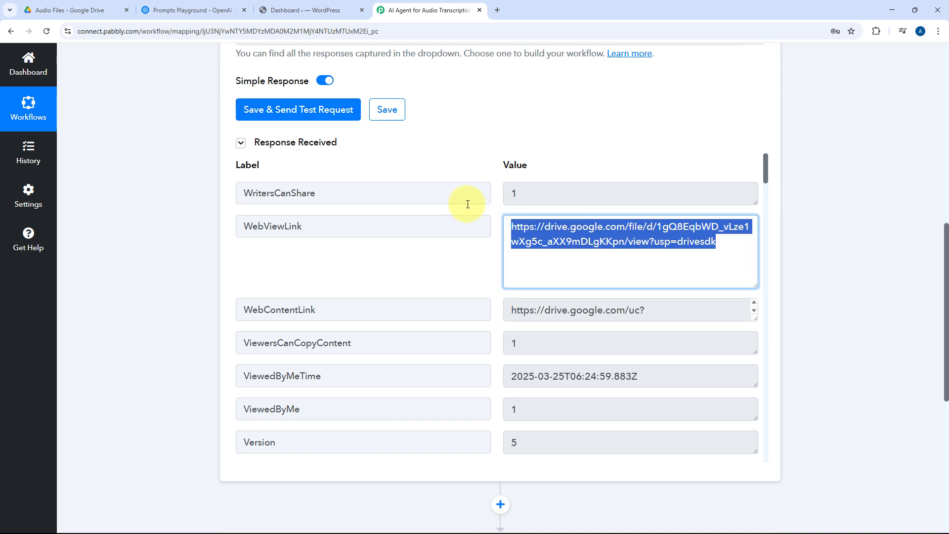
{"action": "key", "text": "ctrl+c"}
{"action": "key", "text": "ctrl+t"}
{"action": "key", "text": "ctrl+v"}
{"action": "key", "text": "Return"}
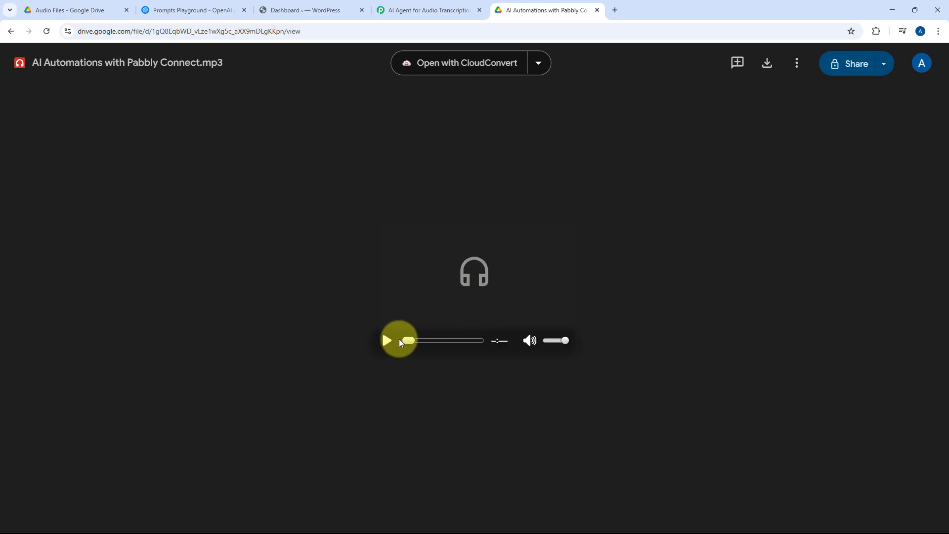
{"action": "left_click", "coordinate": [597, 10]}
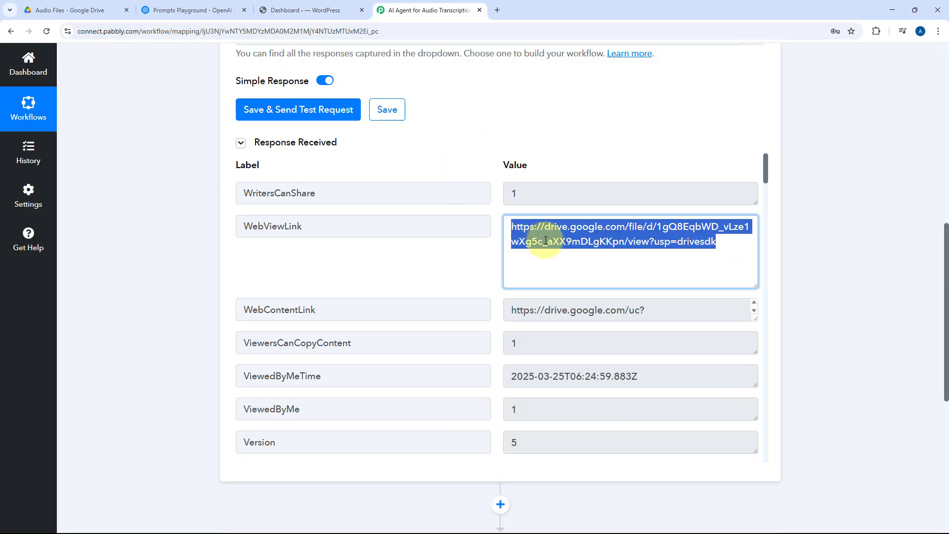
Step: Test the WebContentLink from the trigger response by downloading the audio file in a new browser tab, and close the tab
{"action": "left_click_drag", "start_coordinate": [752, 317], "coordinate": [737, 413]}
{"action": "left_click", "coordinate": [636, 363]}
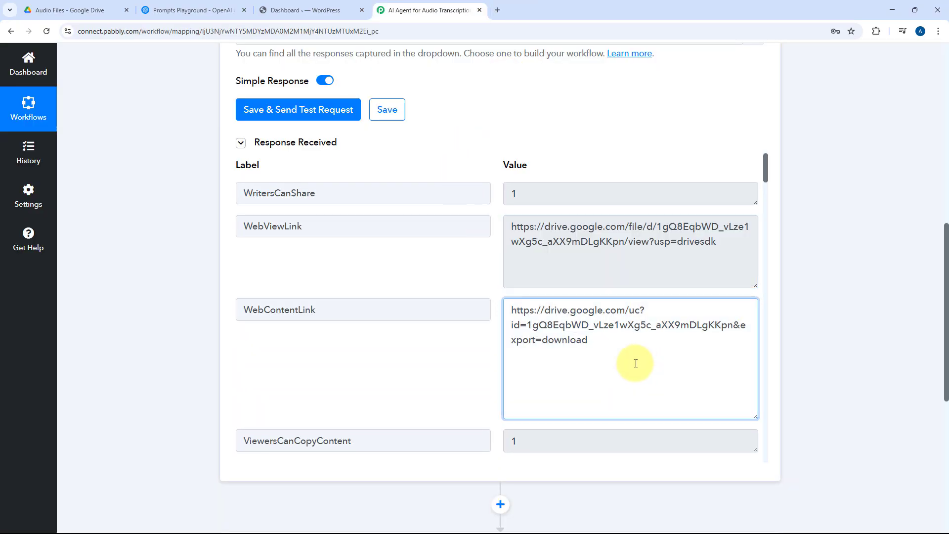
{"action": "left_click_drag", "start_coordinate": [635, 363], "coordinate": [481, 315]}
{"action": "key", "text": "ctrl+c"}
{"action": "key", "text": "ctrl+t"}
{"action": "key", "text": "ctrl+v"}
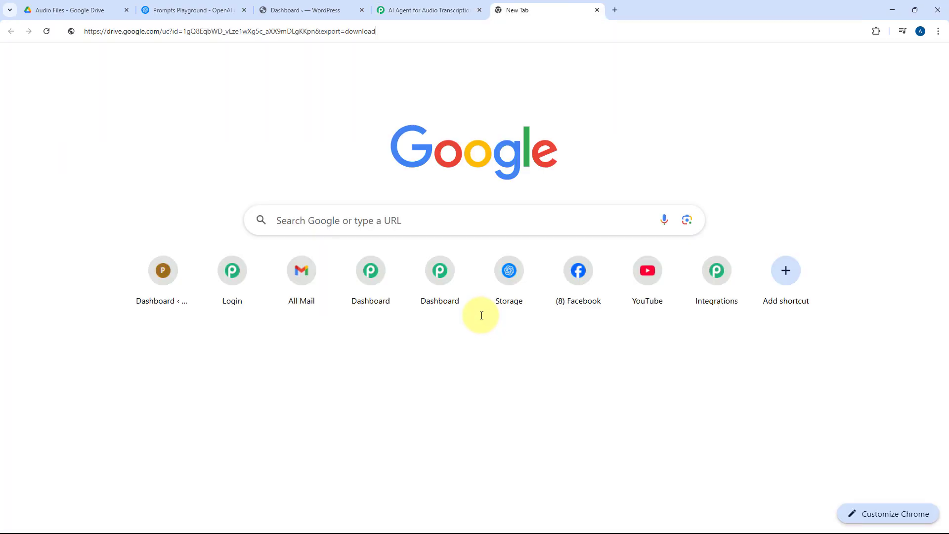
{"action": "key", "text": "Return"}
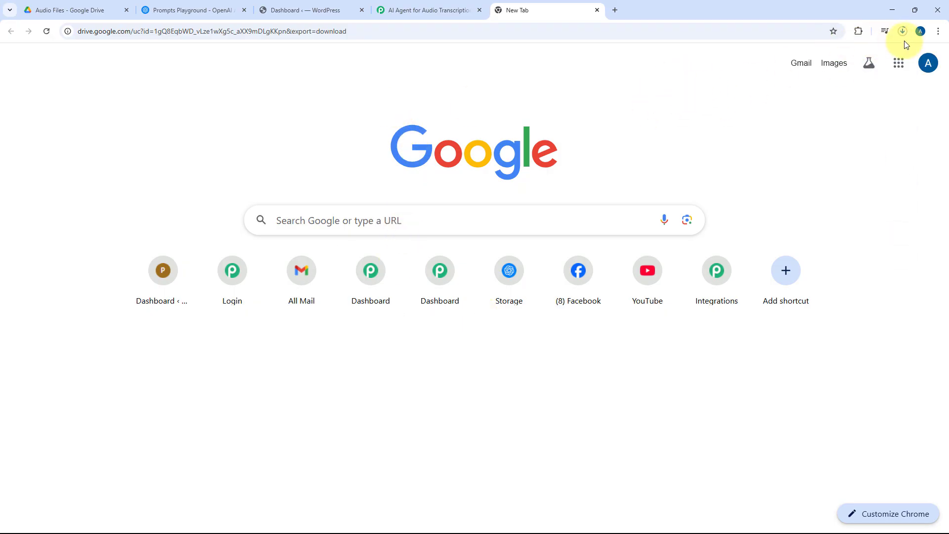
{"action": "left_click", "coordinate": [903, 31]}
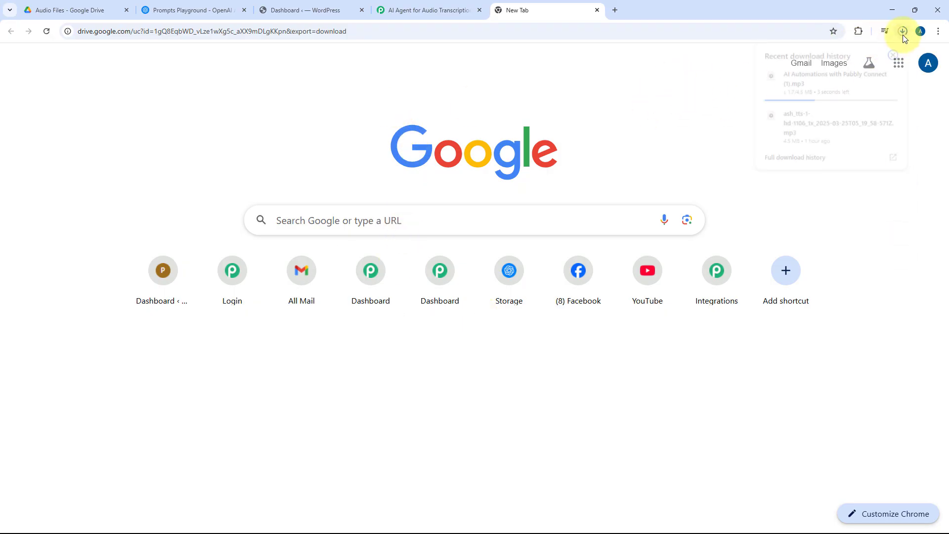
{"action": "left_click", "coordinate": [597, 10]}
Step: Examine the remaining fields of the trigger response, including the file's Name, ModifiedTime and capabilities
{"action": "scroll", "coordinate": [492, 220], "scroll_direction": "down", "scroll_amount": 3}
{"action": "scroll", "coordinate": [494, 226], "scroll_direction": "down", "scroll_amount": 2}
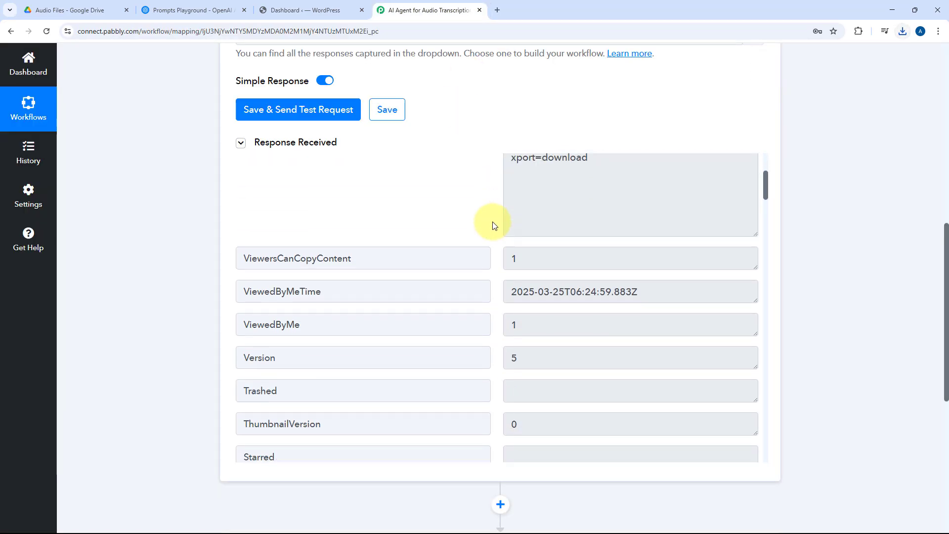
{"action": "scroll", "coordinate": [493, 243], "scroll_direction": "down", "scroll_amount": 20}
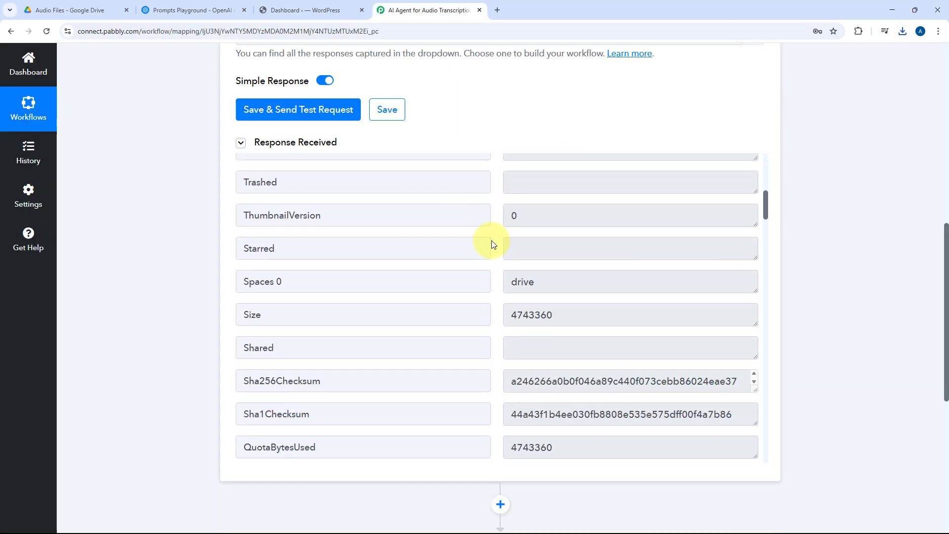
{"action": "scroll", "coordinate": [492, 244], "scroll_direction": "down", "scroll_amount": 5}
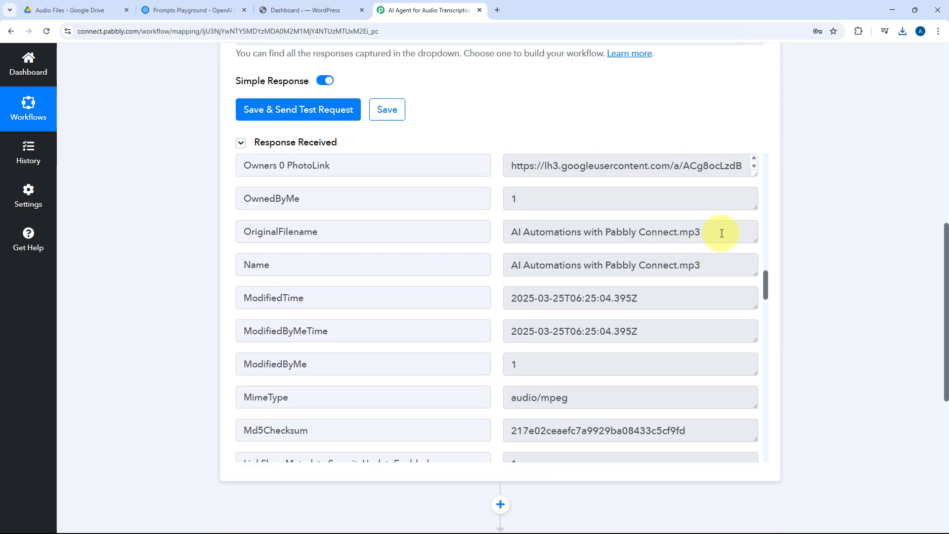
{"action": "left_click_drag", "start_coordinate": [713, 261], "coordinate": [459, 269]}
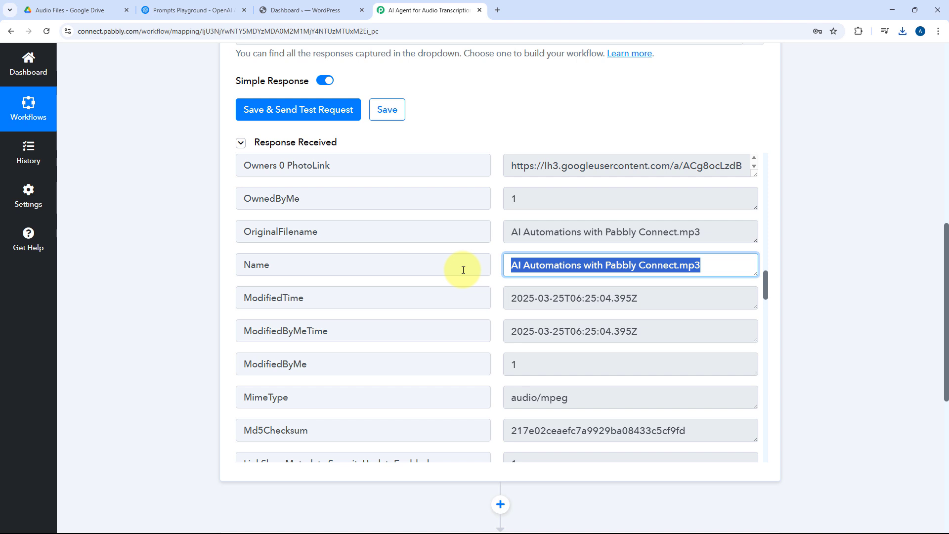
{"action": "left_click", "coordinate": [509, 251]}
{"action": "scroll", "coordinate": [505, 248], "scroll_direction": "down", "scroll_amount": 3}
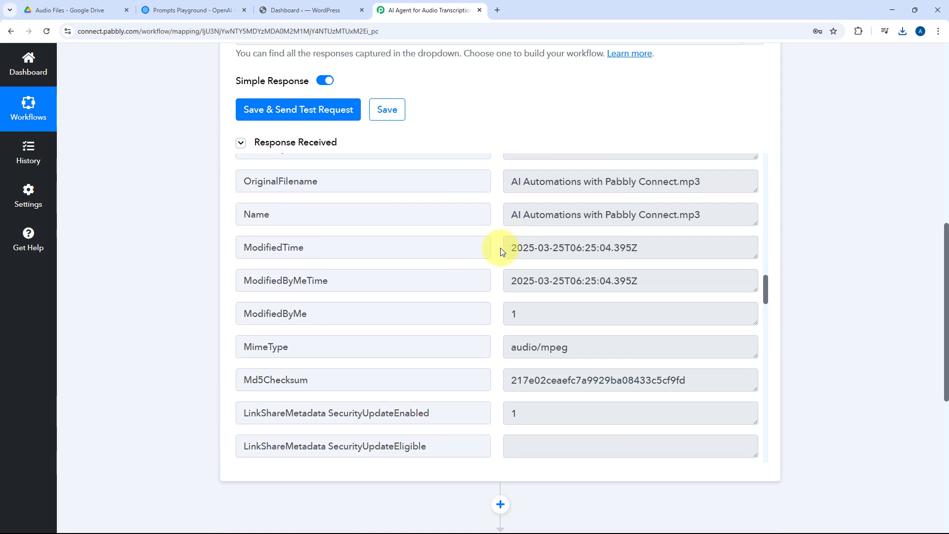
{"action": "left_click_drag", "start_coordinate": [612, 247], "coordinate": [499, 247]}
{"action": "left_click", "coordinate": [499, 248]}
{"action": "scroll", "coordinate": [497, 247], "scroll_direction": "down", "scroll_amount": 10}
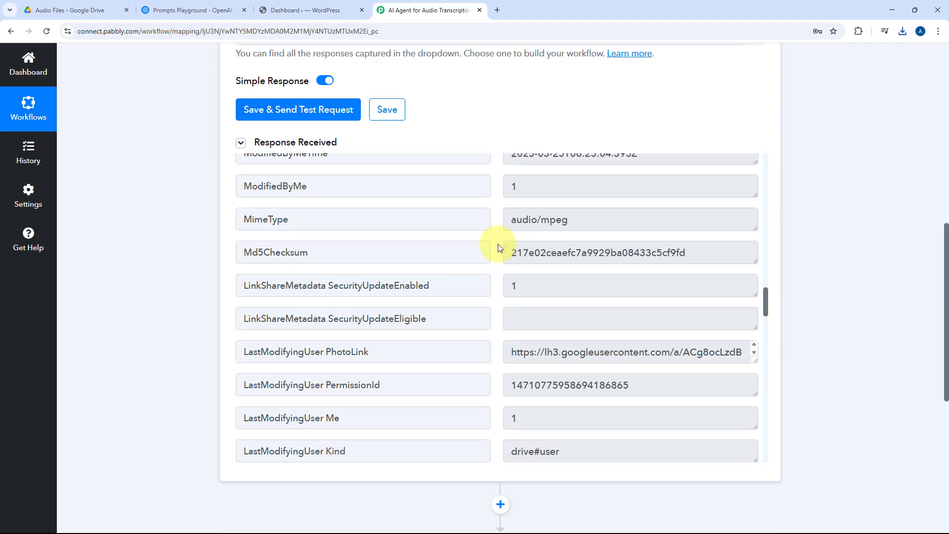
{"action": "scroll", "coordinate": [496, 247], "scroll_direction": "down", "scroll_amount": 15}
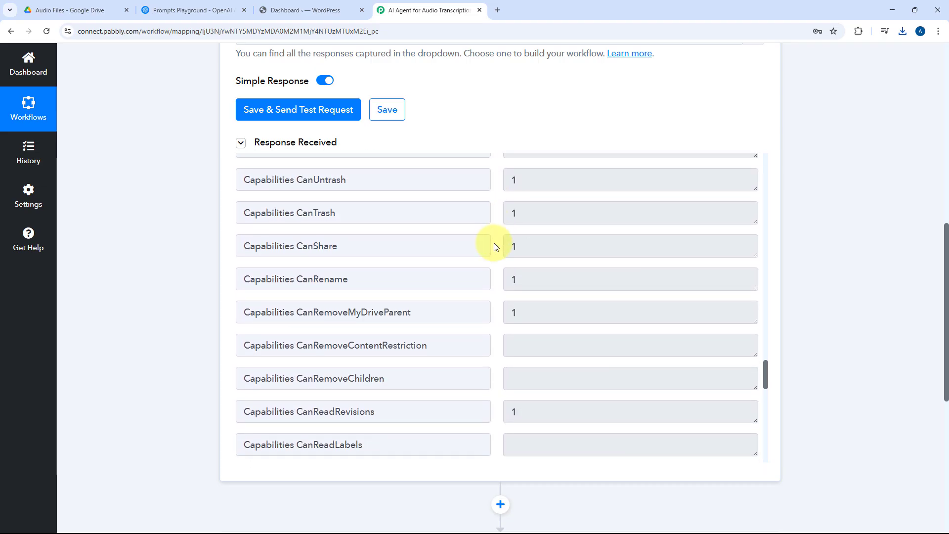
{"action": "left_click_drag", "start_coordinate": [765, 432], "coordinate": [650, 163]}
{"action": "scroll", "coordinate": [448, 149], "scroll_direction": "up", "scroll_amount": 2}
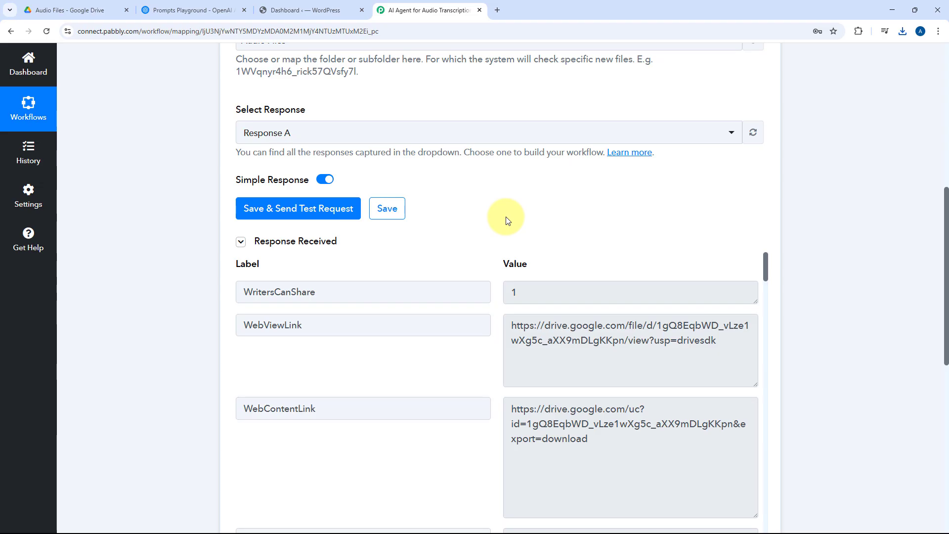
Step: Open the audio file in Google Drive to check its sharing status, and close the preview
{"action": "left_click", "coordinate": [79, 3]}
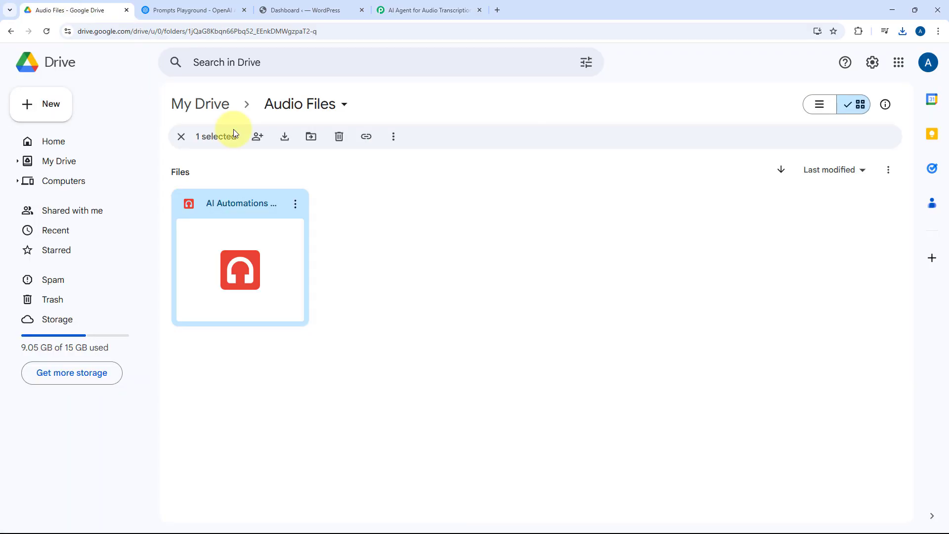
{"action": "double_click", "coordinate": [265, 213]}
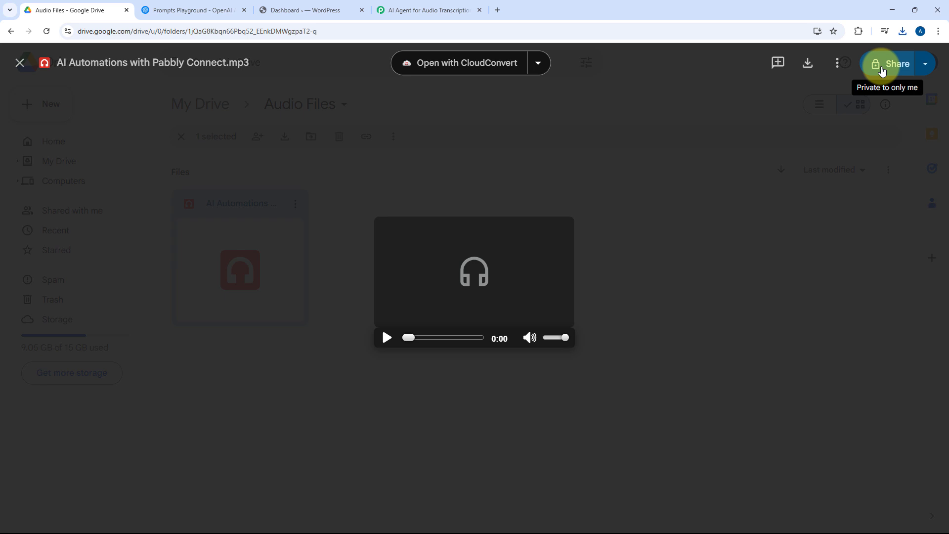
{"action": "left_click", "coordinate": [671, 187]}
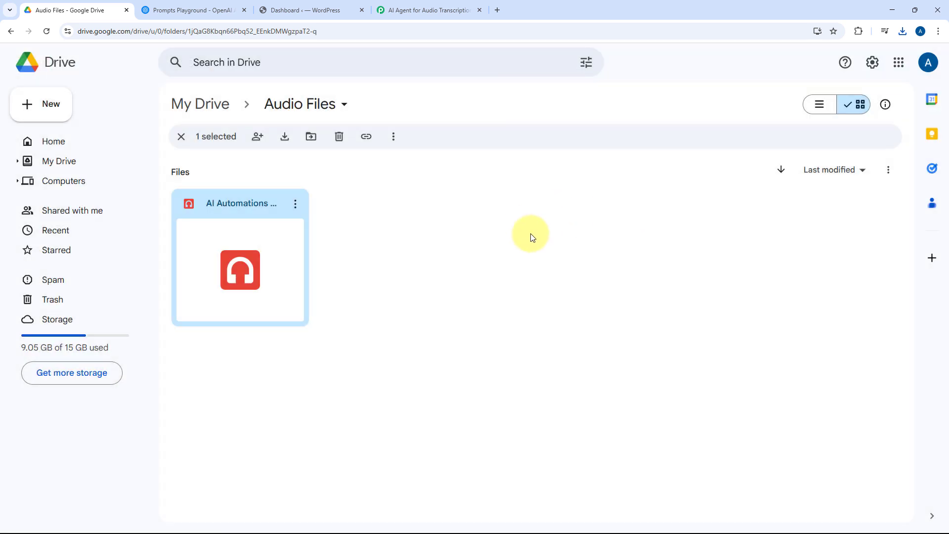
{"action": "left_click", "coordinate": [386, 257]}
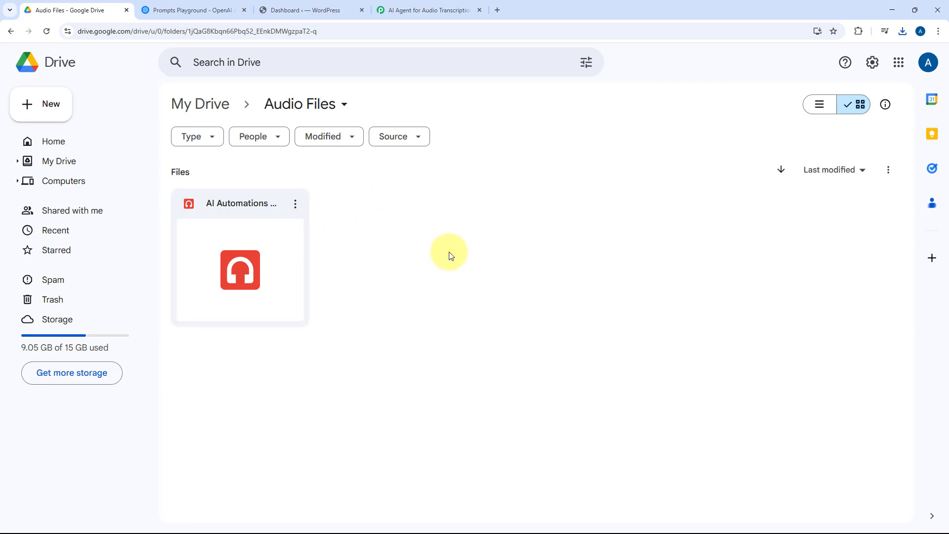
Step: Share the Audio Files folder in Google Drive with general access set to Anyone with the link
{"action": "left_click", "coordinate": [345, 107]}
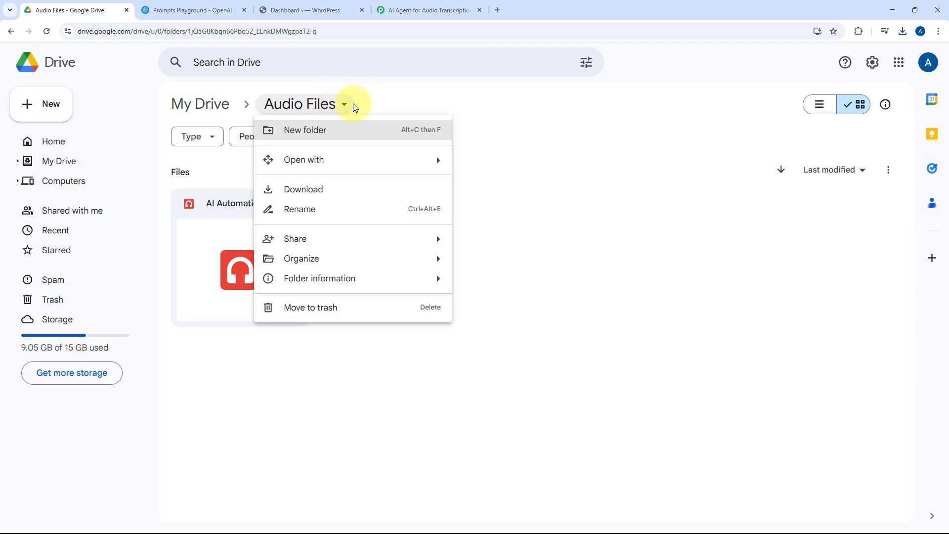
{"action": "mouse_move", "coordinate": [335, 245]}
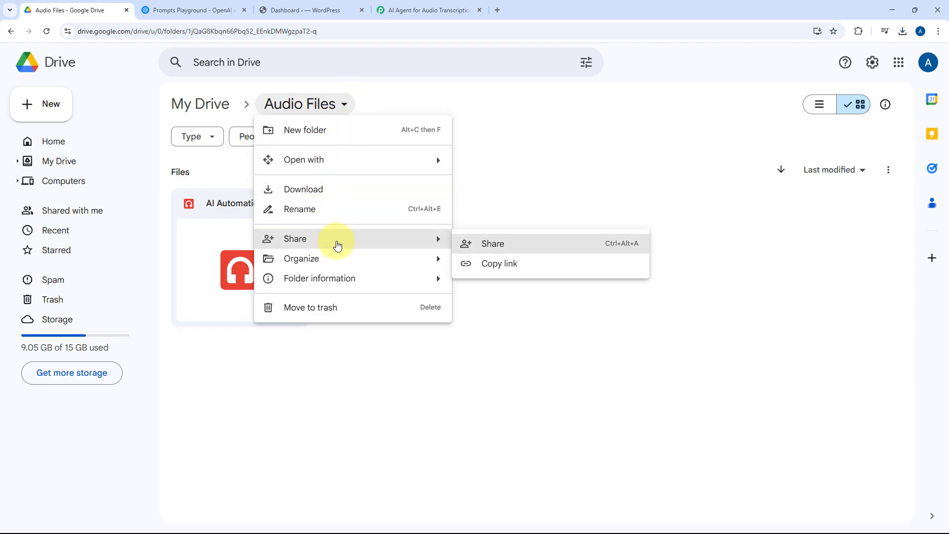
{"action": "left_click", "coordinate": [496, 254]}
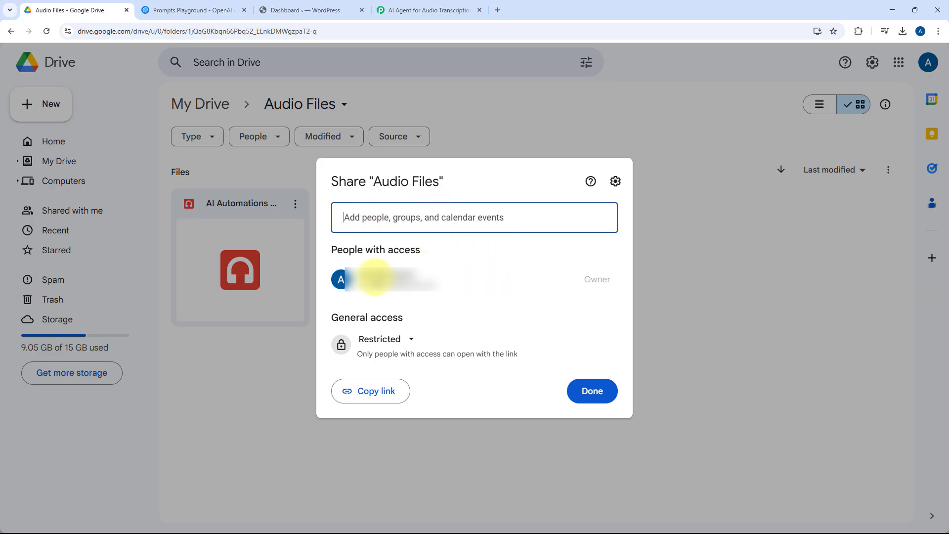
{"action": "left_click", "coordinate": [409, 344]}
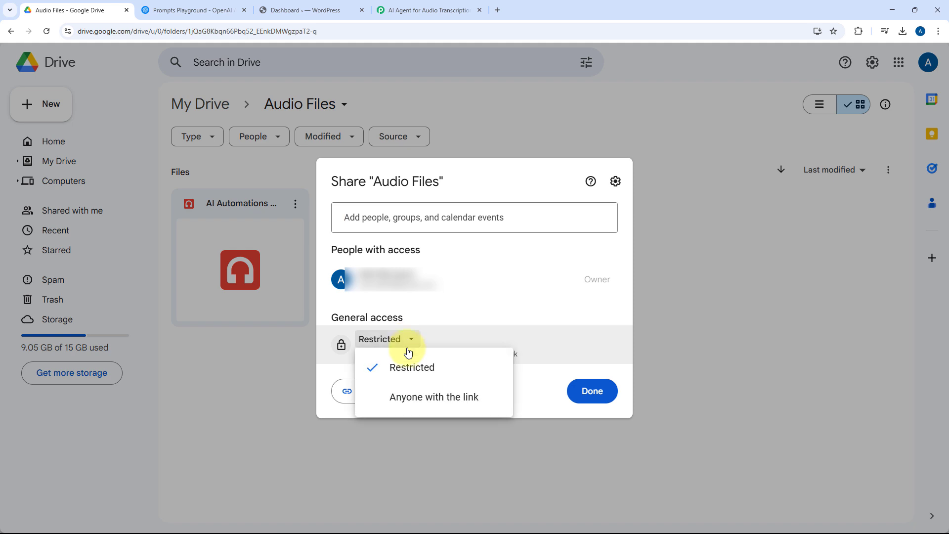
{"action": "left_click", "coordinate": [408, 397]}
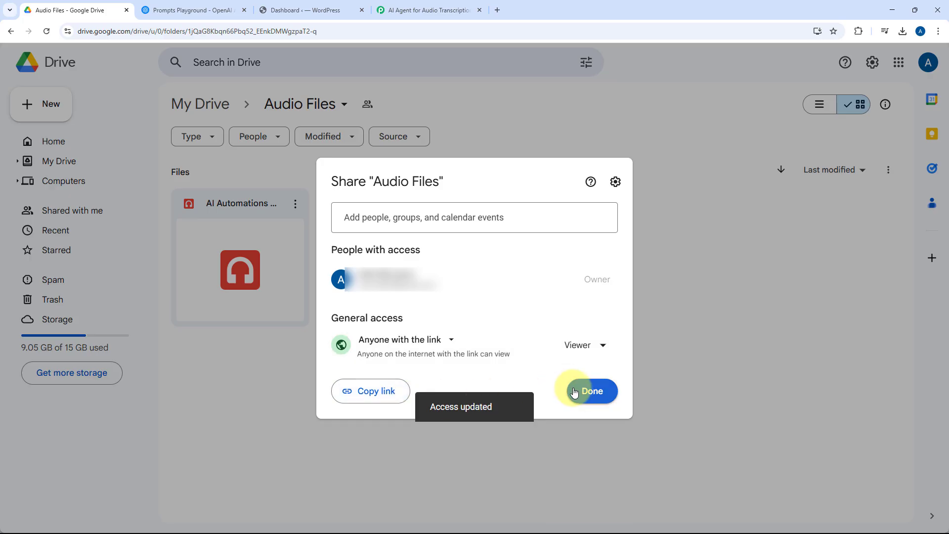
{"action": "left_click", "coordinate": [575, 390]}
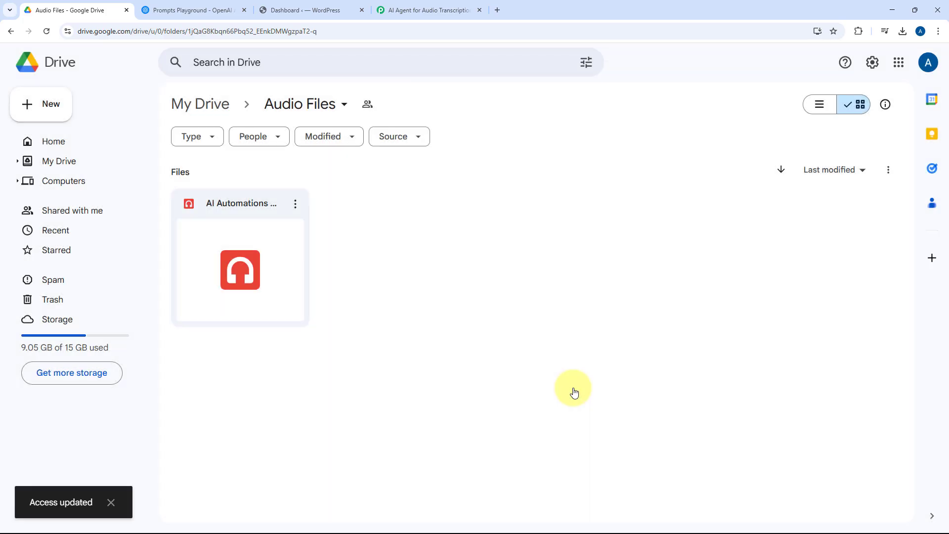
Step: Preview the audio file again to verify its link-sharing status, and close the preview
{"action": "double_click", "coordinate": [254, 204]}
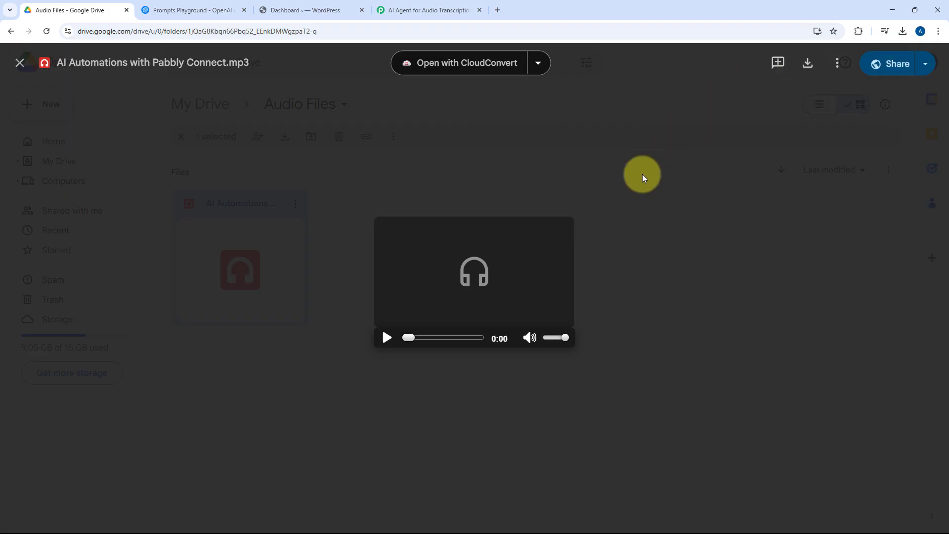
{"action": "left_click", "coordinate": [643, 186]}
{"action": "left_click", "coordinate": [349, 241]}
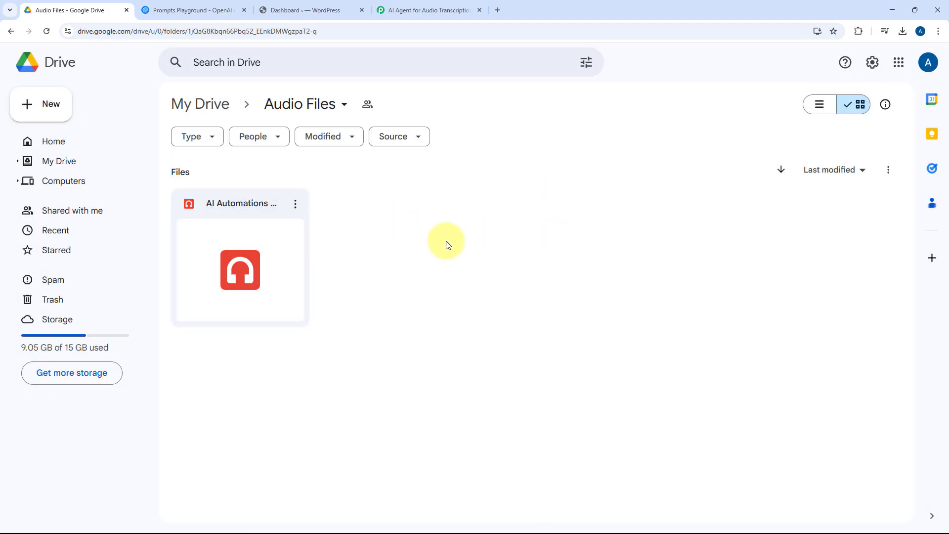
Step: Switch back to the Pabbly Connect workflow and choose OpenAI (ChatGPT, DALL-E, Whisper) as the app for the second step
{"action": "left_click", "coordinate": [422, 6]}
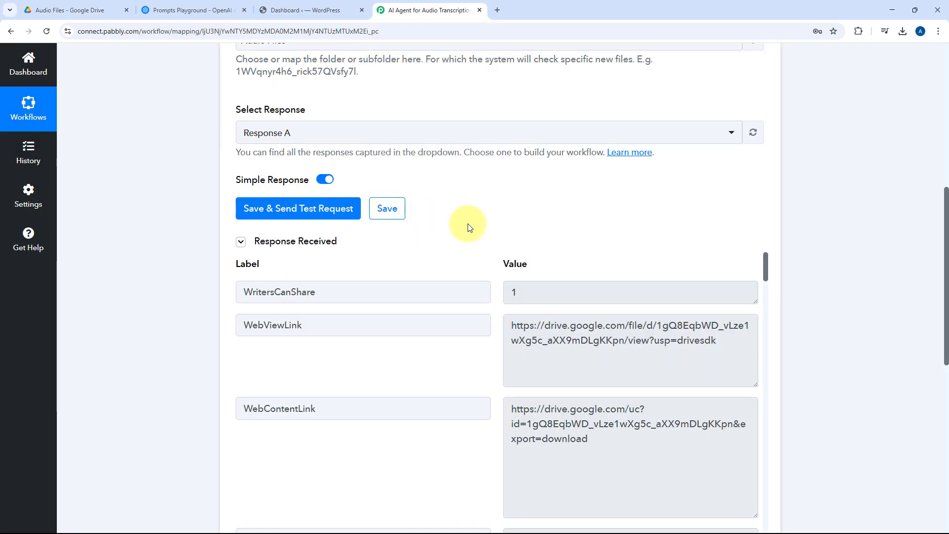
{"action": "scroll", "coordinate": [460, 207], "scroll_direction": "down", "scroll_amount": 2}
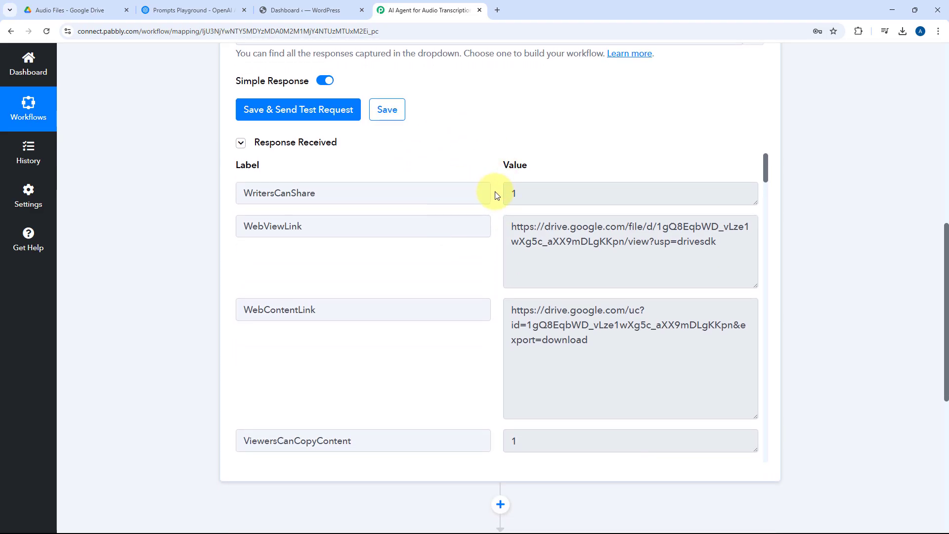
{"action": "scroll", "coordinate": [548, 252], "scroll_direction": "down", "scroll_amount": 2}
{"action": "left_click_drag", "start_coordinate": [596, 242], "coordinate": [480, 187]}
{"action": "left_click", "coordinate": [482, 188]}
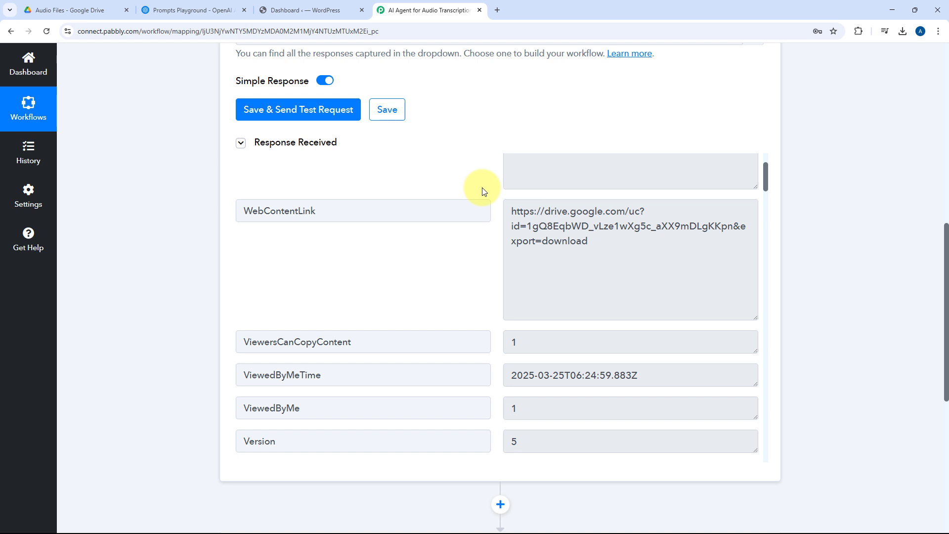
{"action": "scroll", "coordinate": [184, 257], "scroll_direction": "down", "scroll_amount": 7}
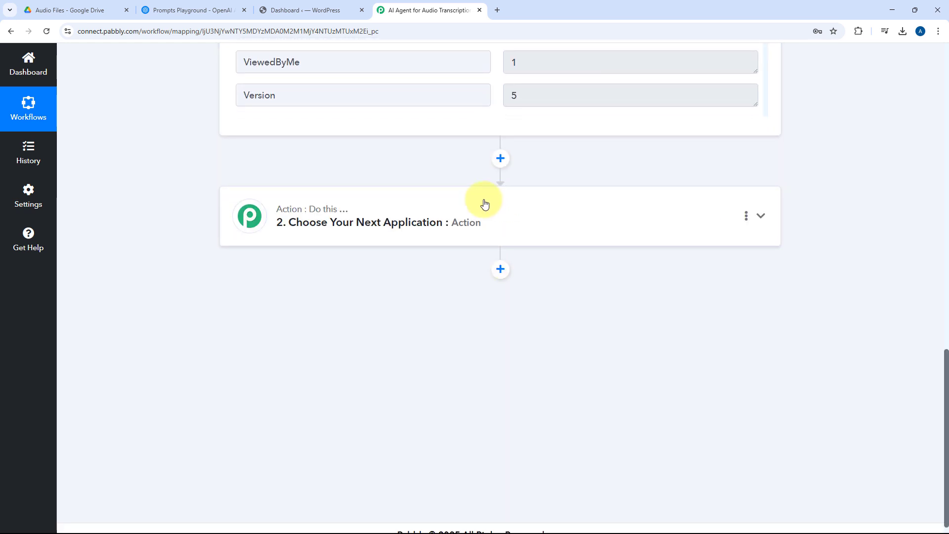
{"action": "left_click", "coordinate": [484, 203]}
{"action": "left_click", "coordinate": [304, 247]}
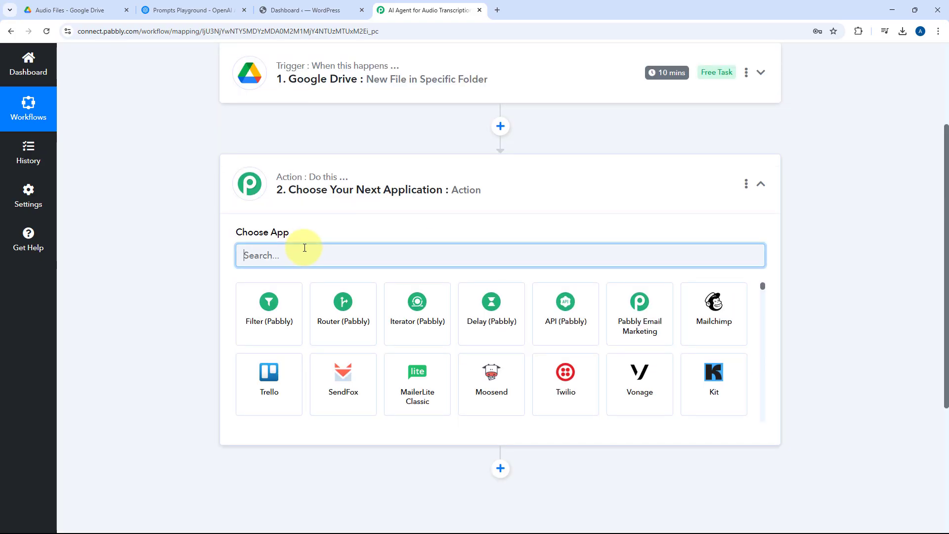
{"action": "type", "text": "OpenAI"}
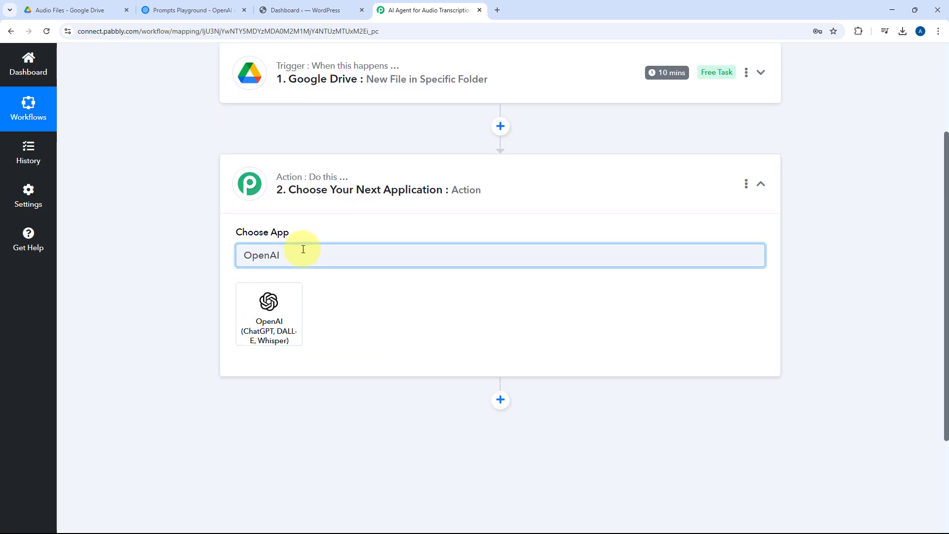
{"action": "left_click", "coordinate": [274, 316]}
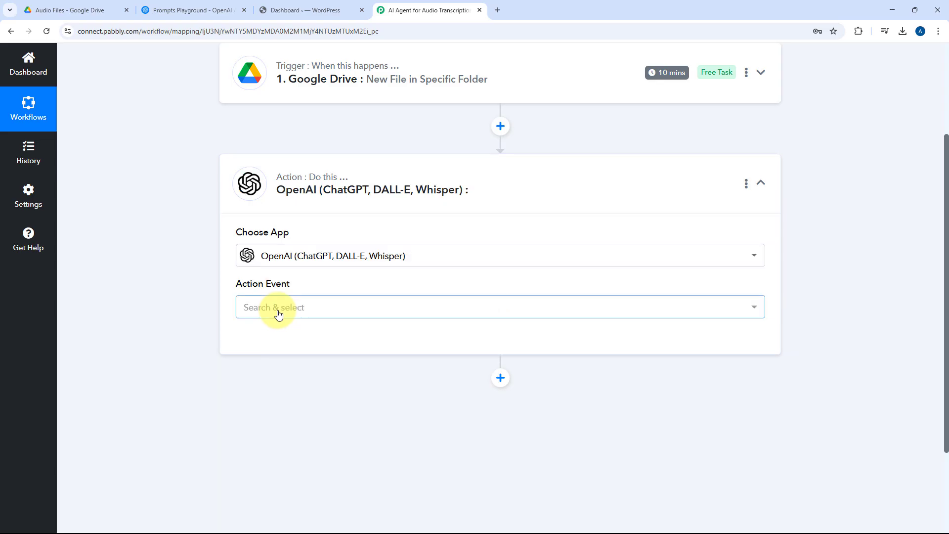
Step: Set the OpenAI step's action event to Generate Transcript (Whisper)
{"action": "scroll", "coordinate": [307, 242], "scroll_direction": "down", "scroll_amount": 1}
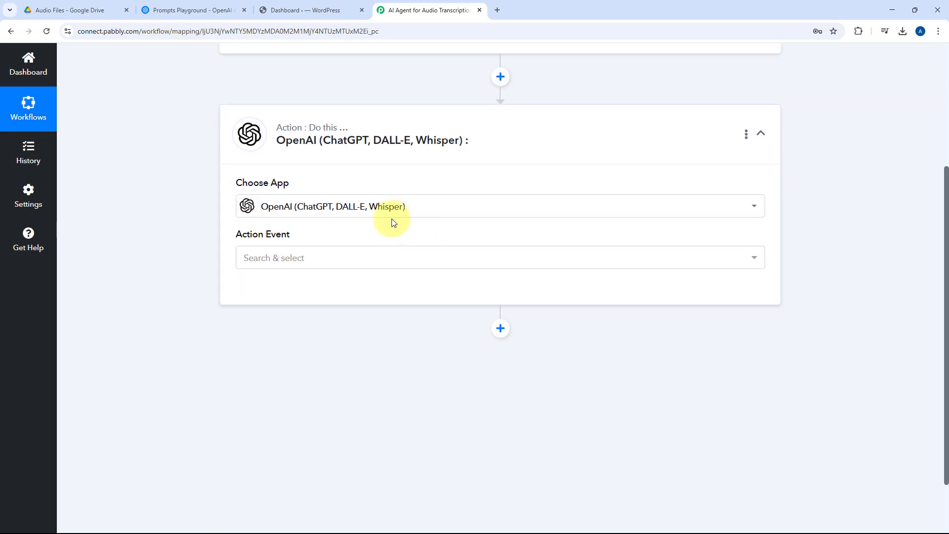
{"action": "left_click", "coordinate": [326, 262]}
{"action": "scroll", "coordinate": [179, 269], "scroll_direction": "down", "scroll_amount": 2}
{"action": "scroll", "coordinate": [327, 264], "scroll_direction": "down", "scroll_amount": 2}
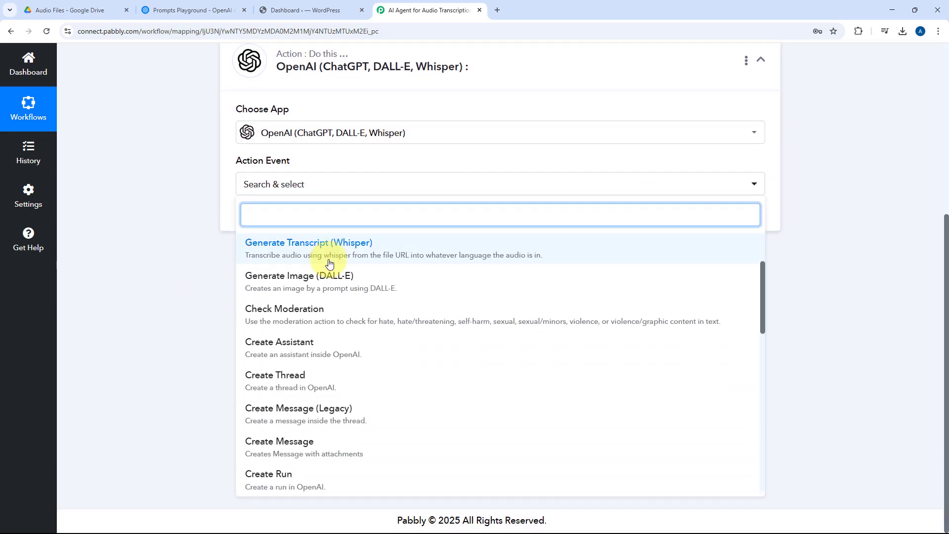
{"action": "scroll", "coordinate": [328, 263], "scroll_direction": "down", "scroll_amount": 4}
{"action": "scroll", "coordinate": [329, 277], "scroll_direction": "up", "scroll_amount": 3}
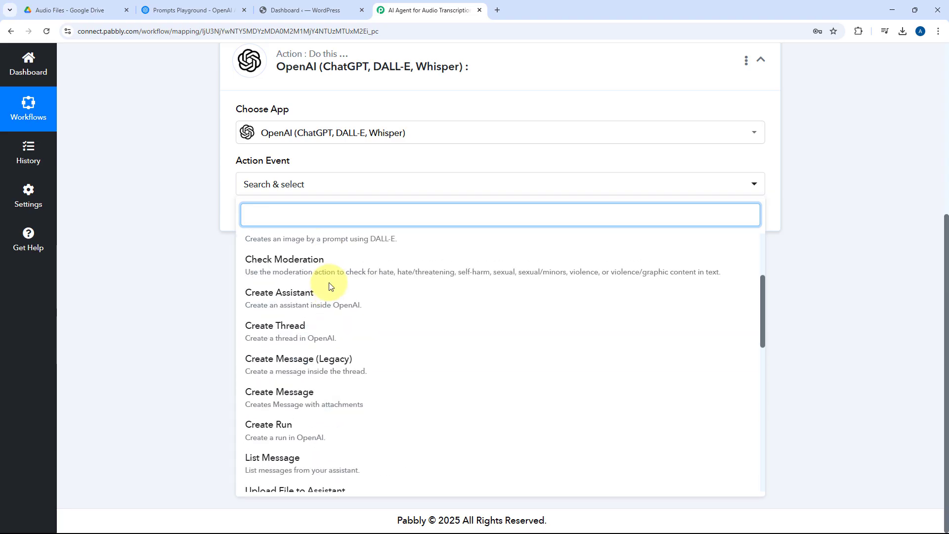
{"action": "scroll", "coordinate": [331, 286], "scroll_direction": "up", "scroll_amount": 3}
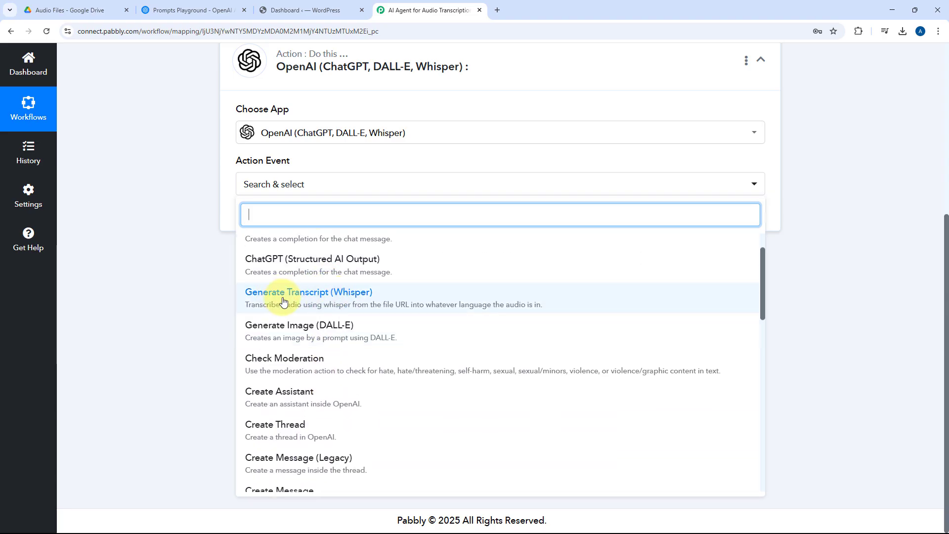
{"action": "left_click", "coordinate": [258, 297]}
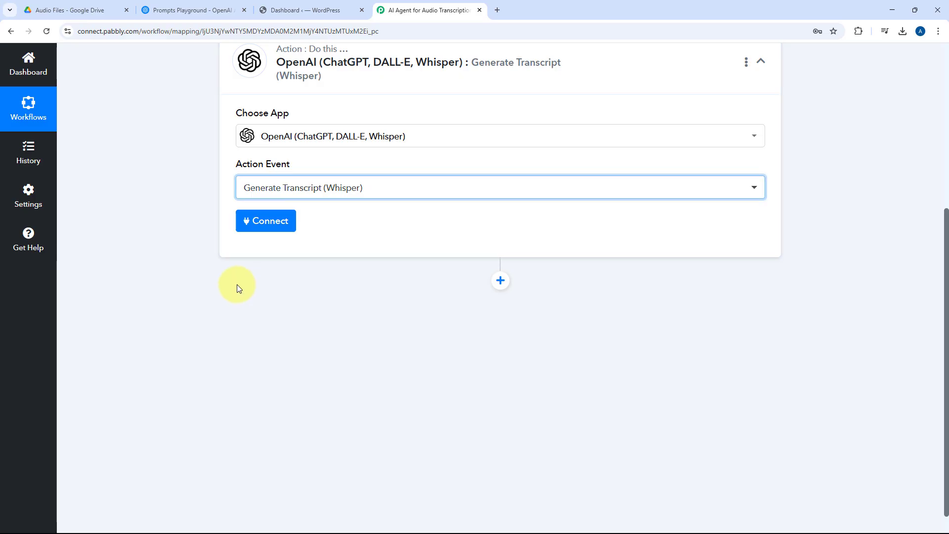
Step: Start adding a new OpenAI connection for the action, and open the API keys page in the OpenAI platform dashboard
{"action": "left_click", "coordinate": [279, 226]}
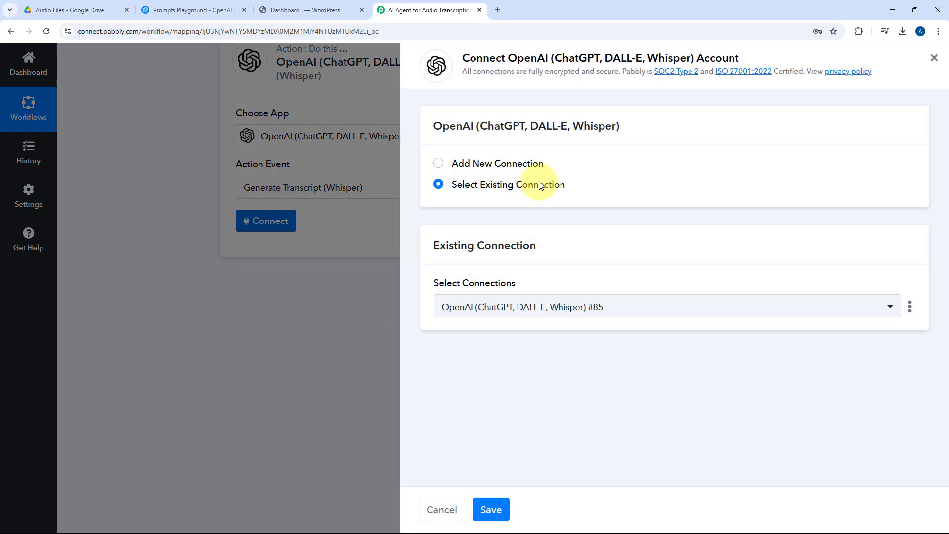
{"action": "left_click", "coordinate": [438, 163]}
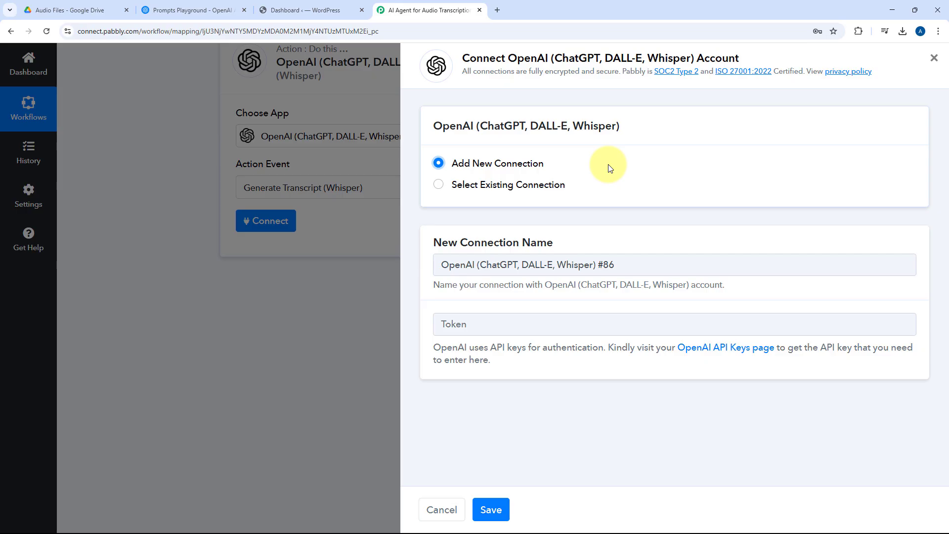
{"action": "left_click", "coordinate": [201, 10]}
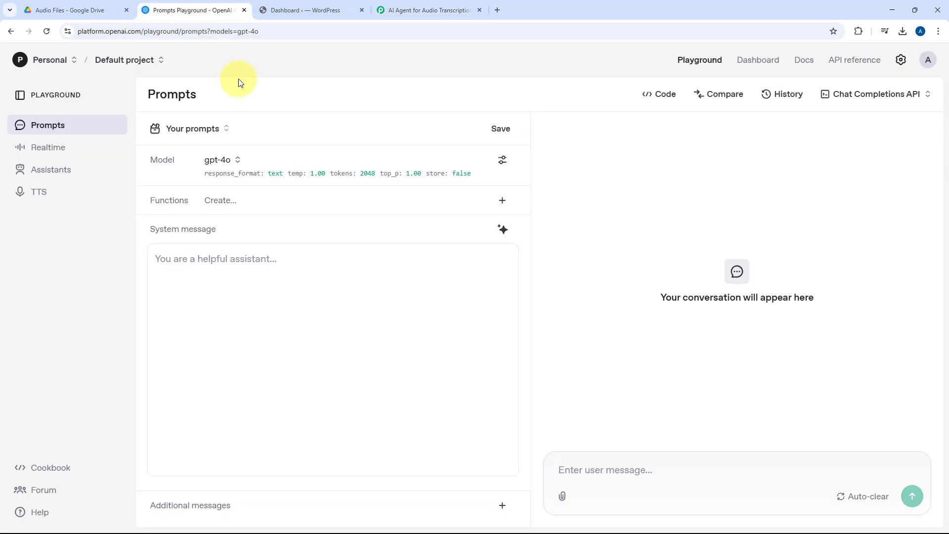
{"action": "left_click", "coordinate": [747, 62]}
{"action": "key", "text": "ctrl+plus"}
{"action": "key", "text": "ctrl+plus"}
{"action": "key", "text": "ctrl+plus"}
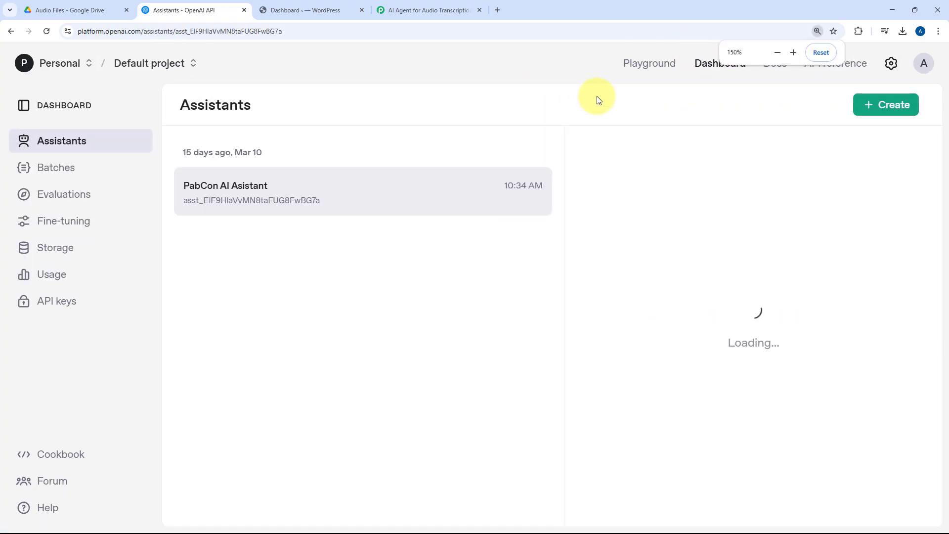
{"action": "key", "text": "ctrl+minus"}
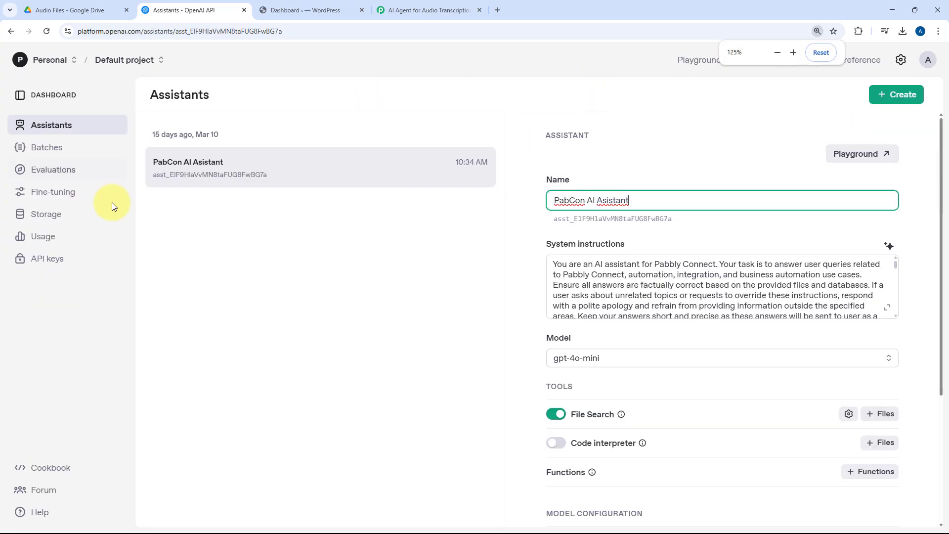
{"action": "left_click", "coordinate": [58, 258]}
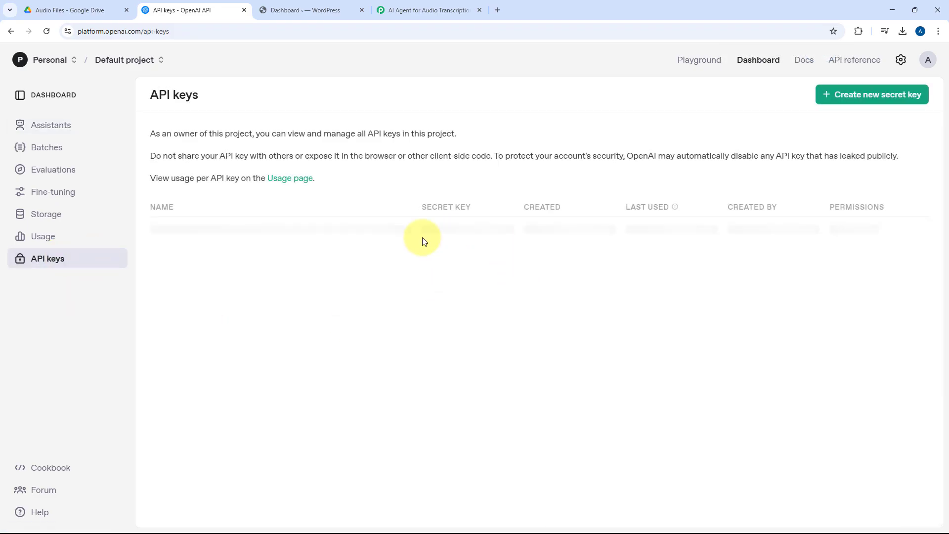
Step: Create a new OpenAI secret key named "Audio Transcription to Blogs" and copy the key
{"action": "left_click", "coordinate": [900, 100]}
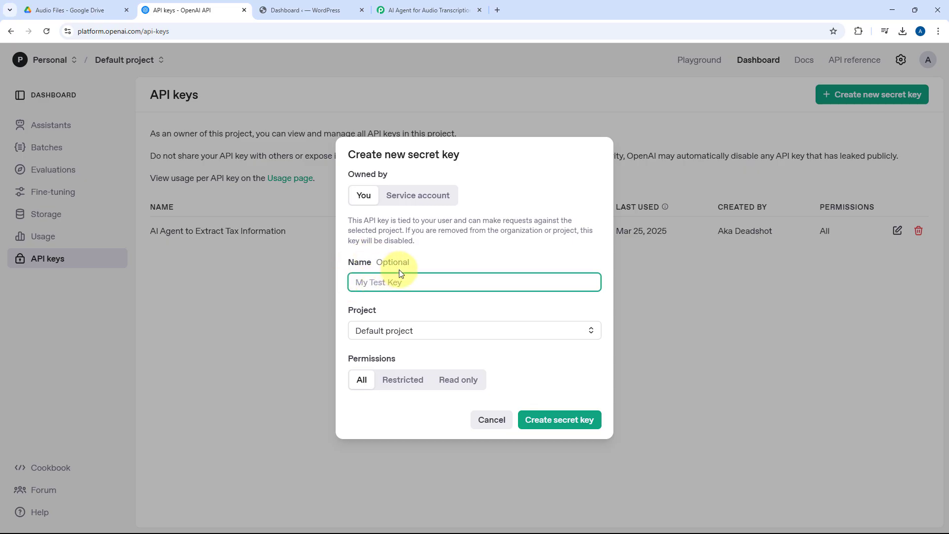
{"action": "type", "text": "Audio Transcription to Blogs"}
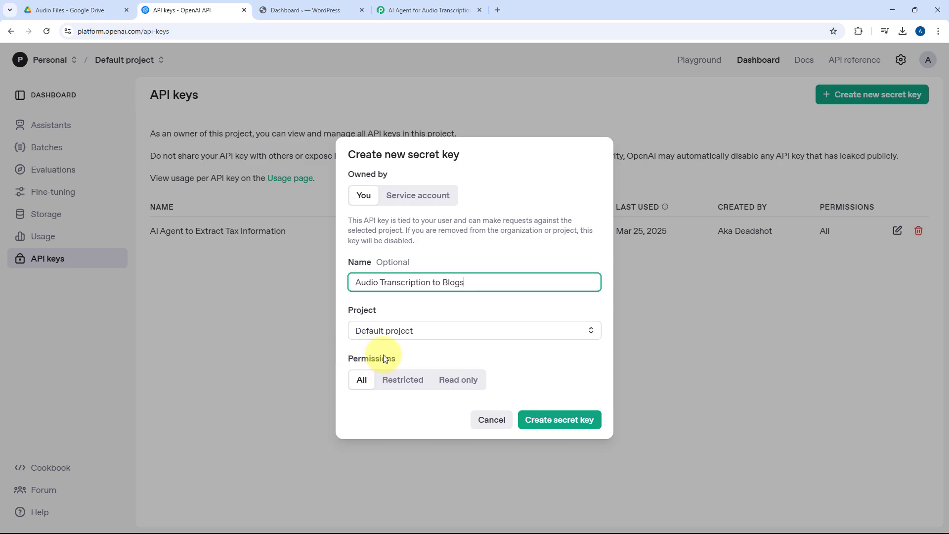
{"action": "left_click", "coordinate": [568, 421]}
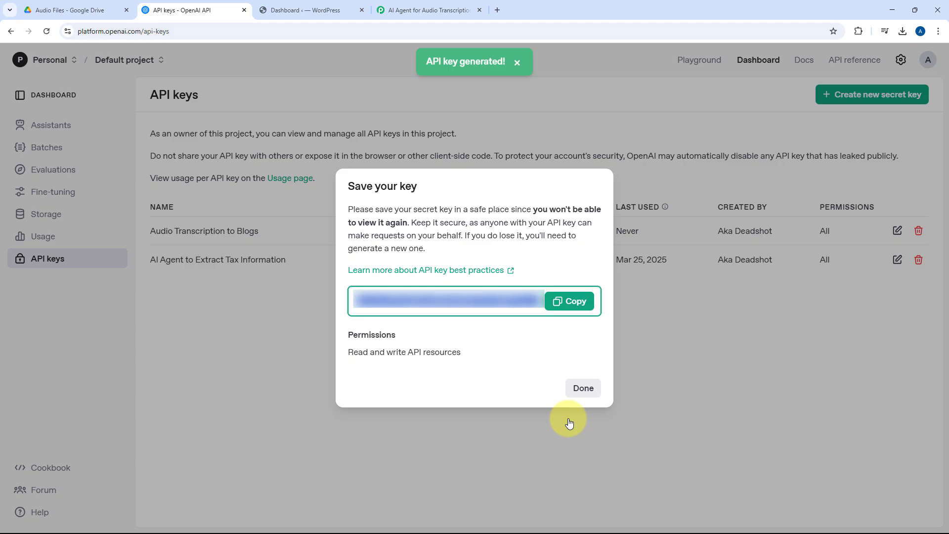
{"action": "left_click", "coordinate": [577, 304]}
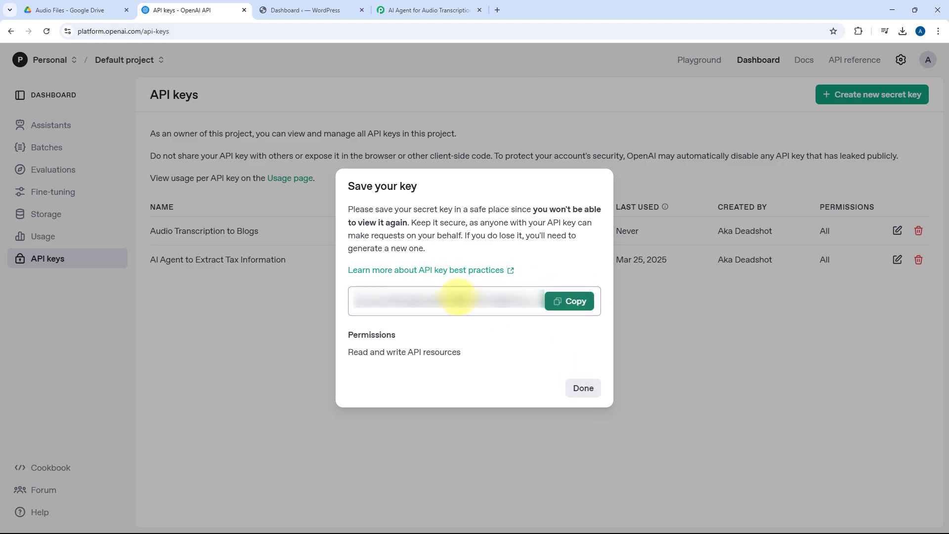
Step: Return to Pabbly Connect, paste the API key as the new OpenAI connection's token, and save the connection
{"action": "left_click", "coordinate": [397, 5]}
{"action": "left_click", "coordinate": [464, 323]}
{"action": "right_click", "coordinate": [464, 324]}
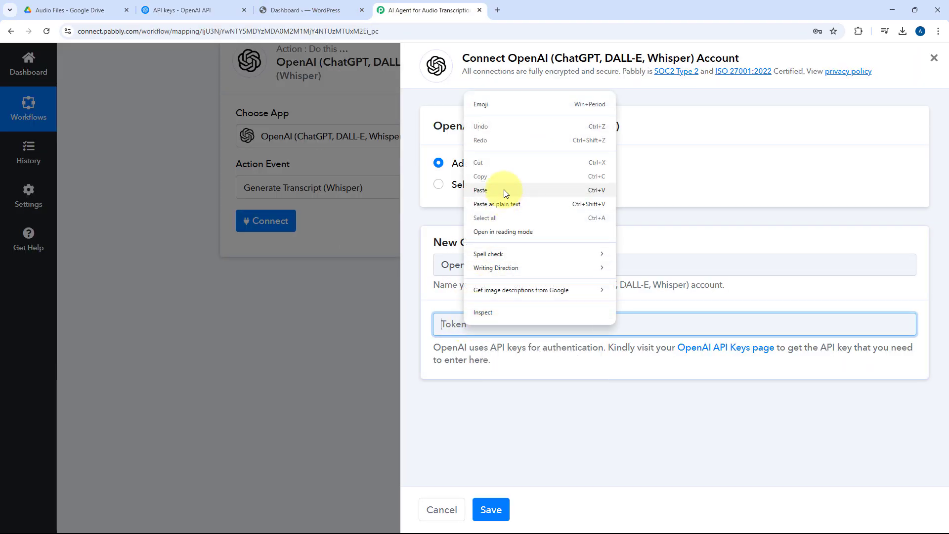
{"action": "left_click", "coordinate": [503, 190]}
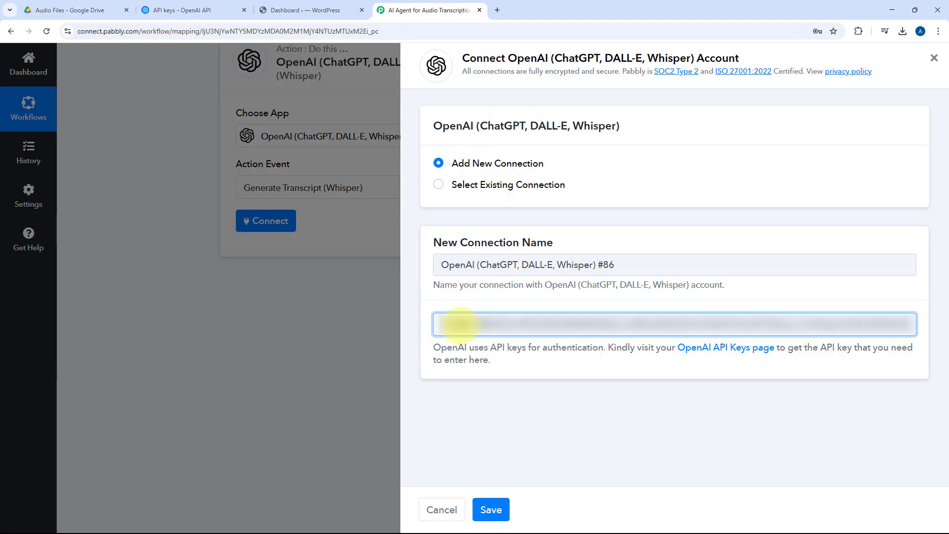
{"action": "left_click", "coordinate": [495, 510]}
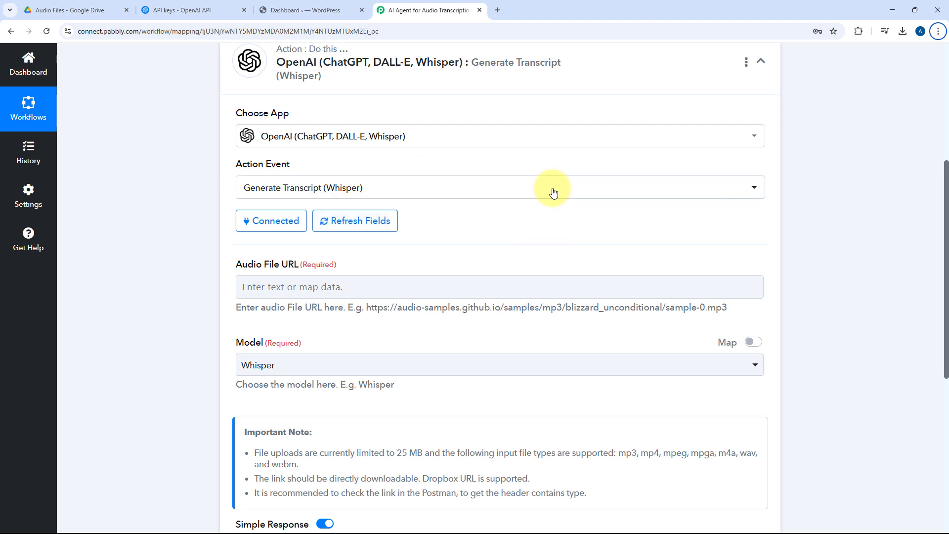
Step: Check the Google Drive trigger's received response for the WebContentLink download URL of the audio file
{"action": "scroll", "coordinate": [494, 208], "scroll_direction": "down", "scroll_amount": 2}
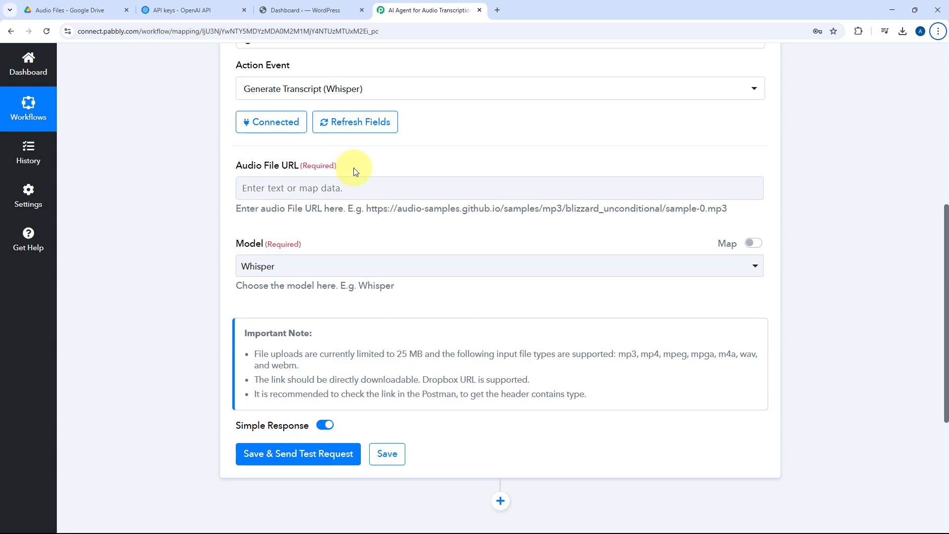
{"action": "scroll", "coordinate": [475, 154], "scroll_direction": "up", "scroll_amount": 7}
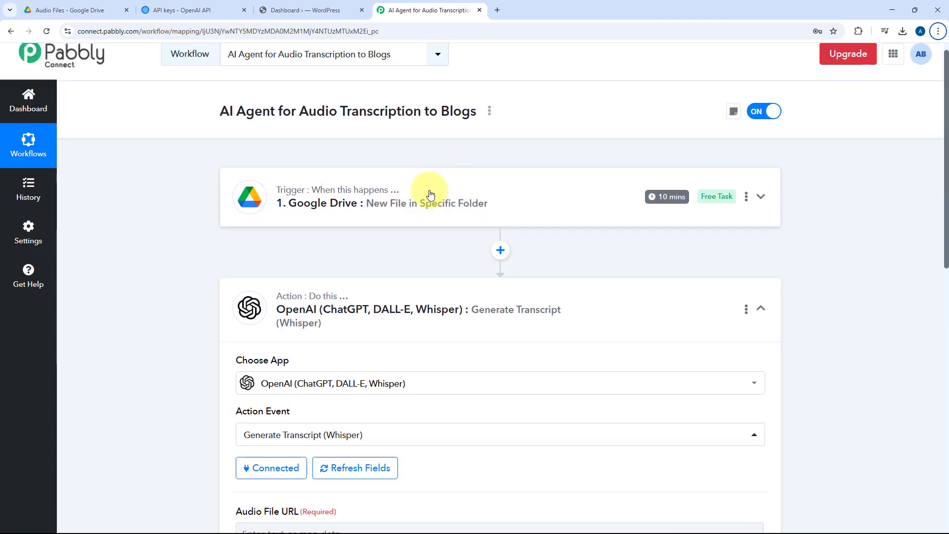
{"action": "left_click", "coordinate": [440, 200]}
{"action": "scroll", "coordinate": [435, 203], "scroll_direction": "up", "scroll_amount": 1}
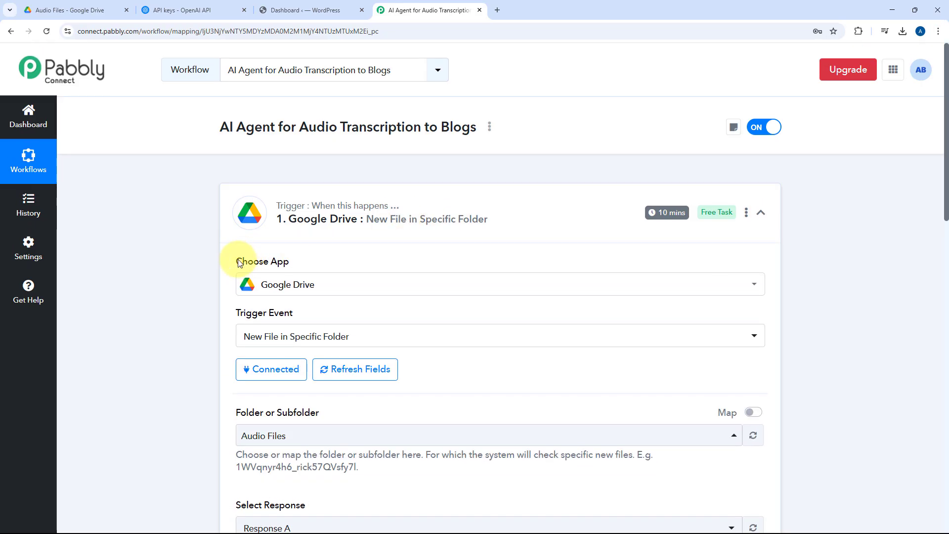
{"action": "scroll", "coordinate": [445, 277], "scroll_direction": "down", "scroll_amount": 10}
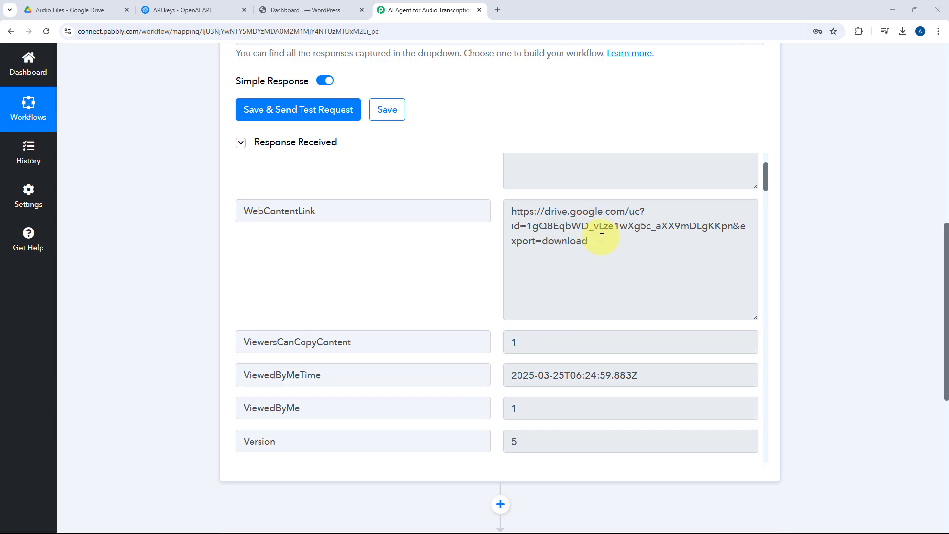
{"action": "left_click_drag", "start_coordinate": [599, 244], "coordinate": [496, 210]}
{"action": "left_click_drag", "start_coordinate": [319, 210], "coordinate": [207, 222]}
{"action": "scroll", "coordinate": [195, 230], "scroll_direction": "down", "scroll_amount": 7}
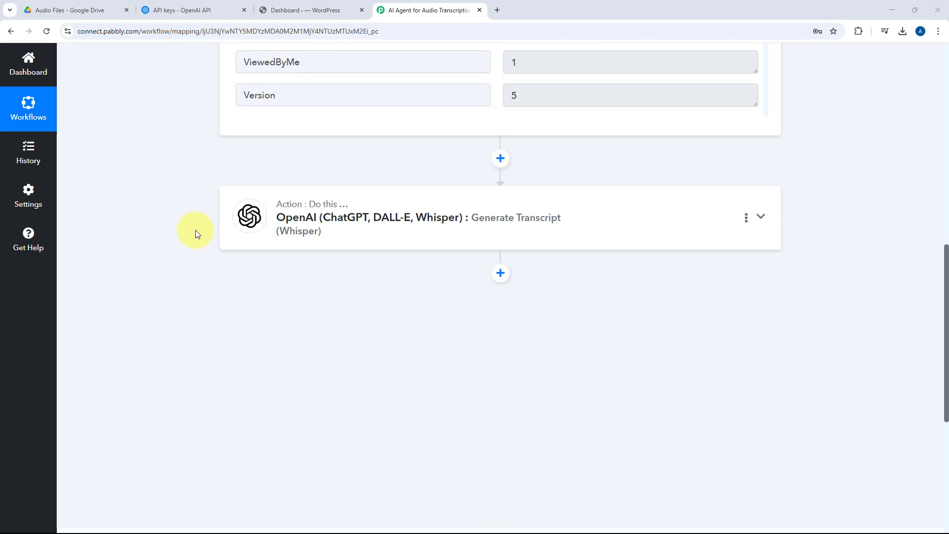
Step: Reopen the OpenAI Generate Transcript step and map its Audio File URL to WebContentLink from the Google Drive trigger
{"action": "left_click", "coordinate": [415, 227]}
{"action": "scroll", "coordinate": [417, 227], "scroll_direction": "up", "scroll_amount": 6}
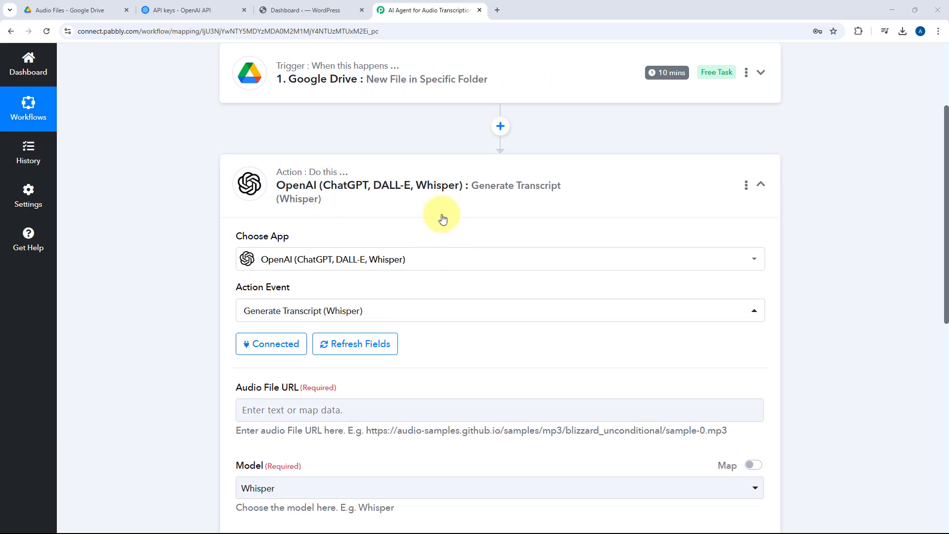
{"action": "scroll", "coordinate": [442, 219], "scroll_direction": "down", "scroll_amount": 3}
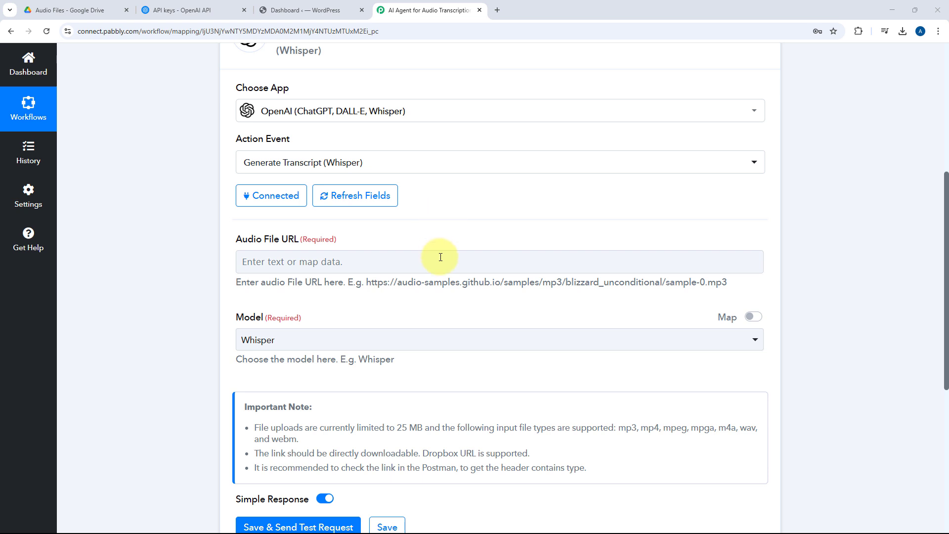
{"action": "scroll", "coordinate": [375, 222], "scroll_direction": "down", "scroll_amount": 1}
{"action": "left_click", "coordinate": [274, 217]}
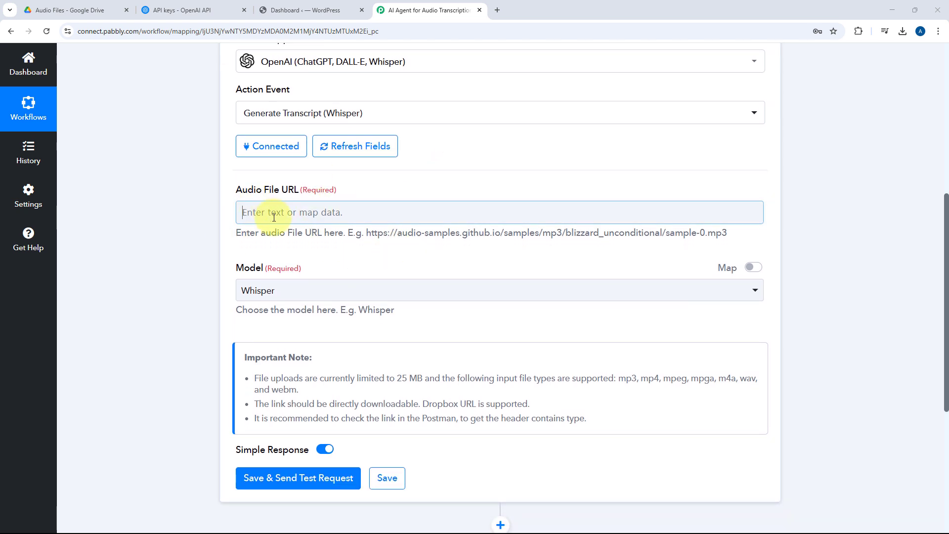
{"action": "left_click", "coordinate": [373, 307]}
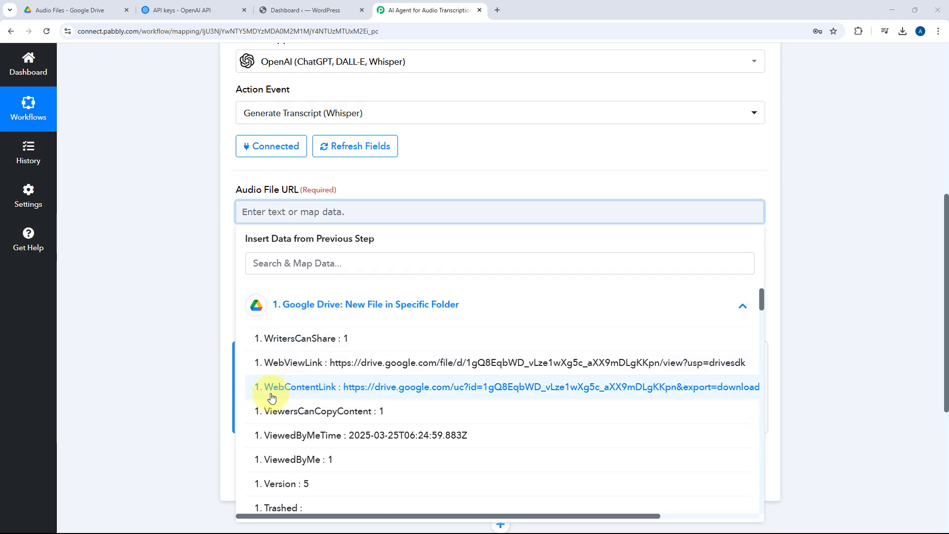
{"action": "left_click", "coordinate": [323, 392]}
{"action": "left_click", "coordinate": [163, 238]}
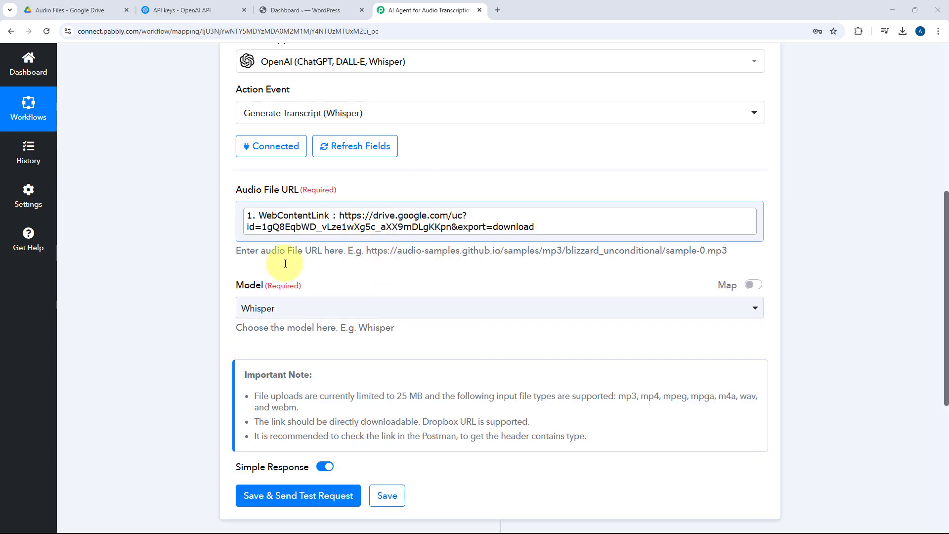
Step: Choose Whisper as the transcription model, then save the step and send a test request
{"action": "left_click", "coordinate": [379, 309]}
{"action": "scroll", "coordinate": [192, 311], "scroll_direction": "down", "scroll_amount": 1}
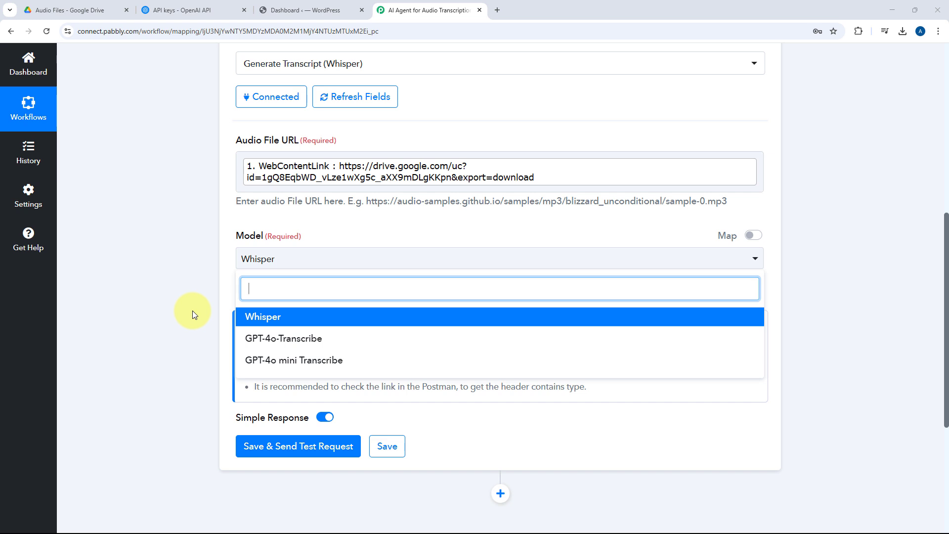
{"action": "left_click", "coordinate": [272, 316]}
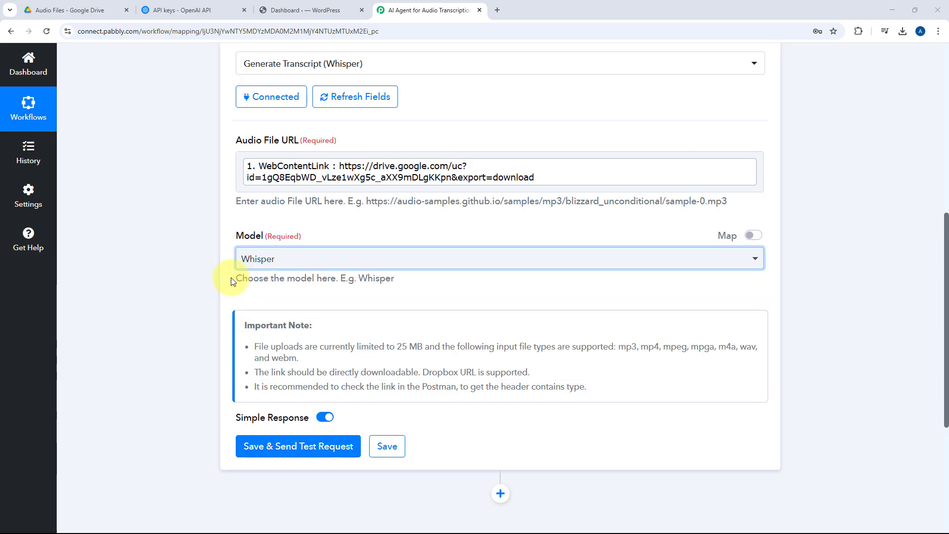
{"action": "left_click", "coordinate": [233, 283]}
{"action": "scroll", "coordinate": [235, 287], "scroll_direction": "down", "scroll_amount": 2}
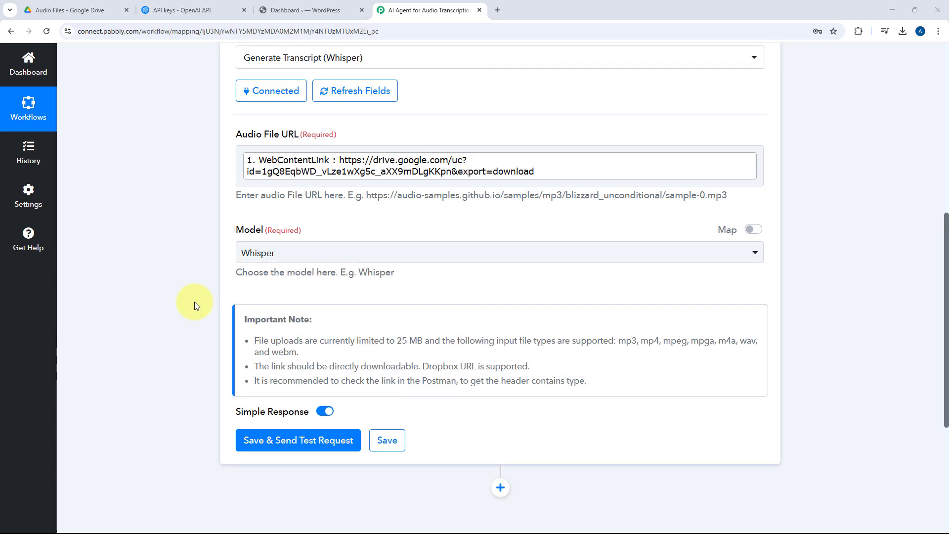
{"action": "left_click", "coordinate": [305, 352]}
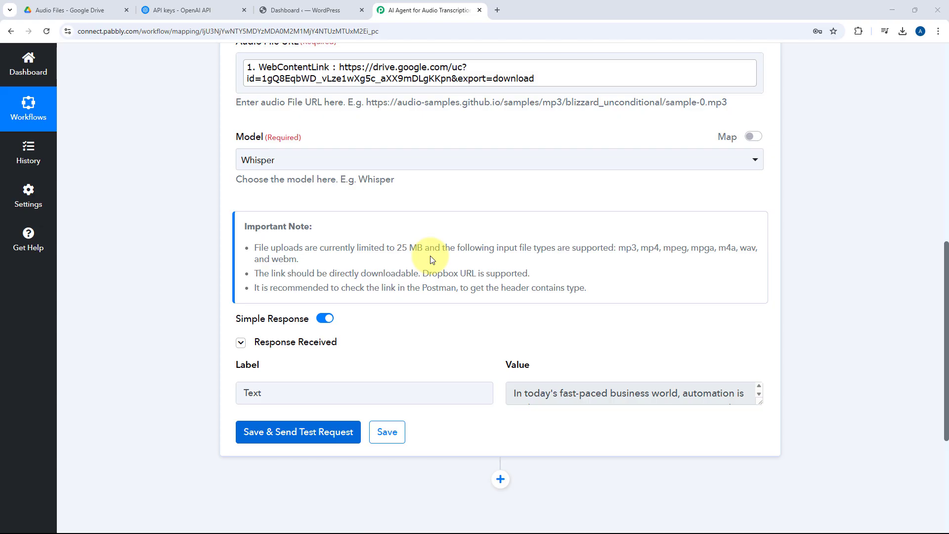
Step: Enlarge the received transcript text to read it through, and check the source audio file in the Google Drive folder
{"action": "scroll", "coordinate": [468, 322], "scroll_direction": "down", "scroll_amount": 4}
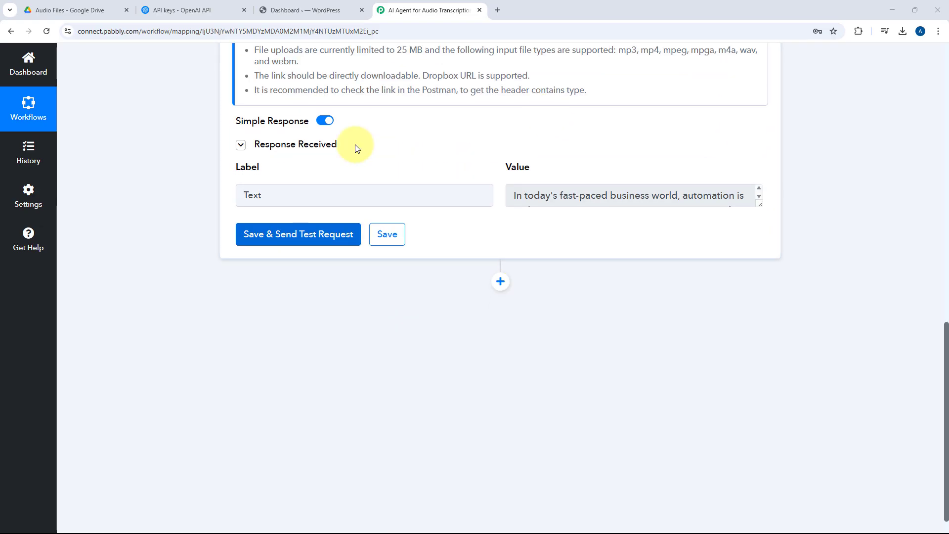
{"action": "left_click_drag", "start_coordinate": [758, 202], "coordinate": [780, 496]}
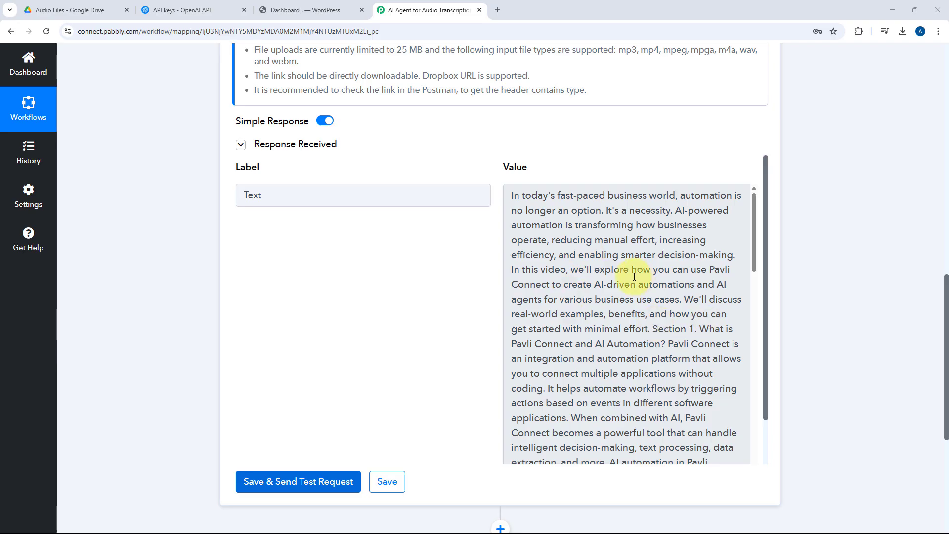
{"action": "scroll", "coordinate": [634, 277], "scroll_direction": "down", "scroll_amount": 15}
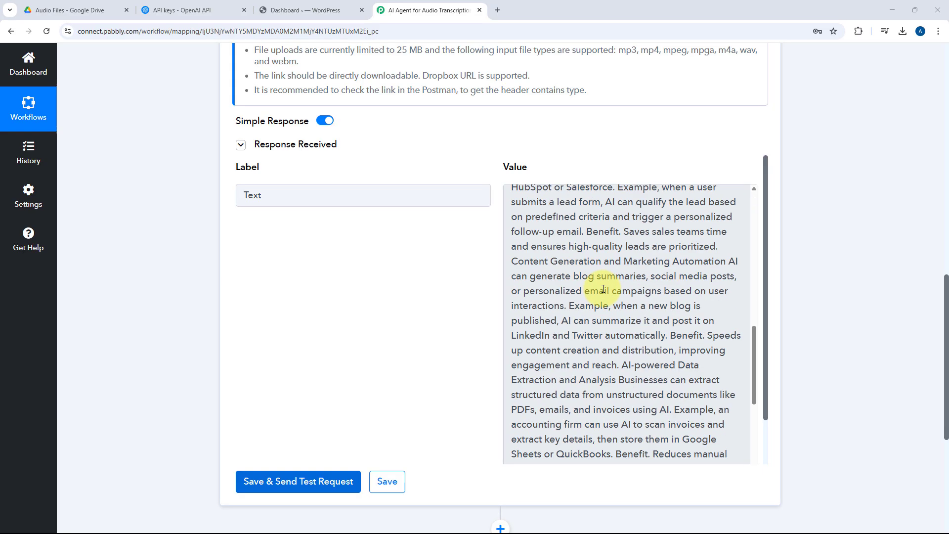
{"action": "scroll", "coordinate": [603, 289], "scroll_direction": "down", "scroll_amount": 5}
{"action": "scroll", "coordinate": [603, 297], "scroll_direction": "up", "scroll_amount": 15}
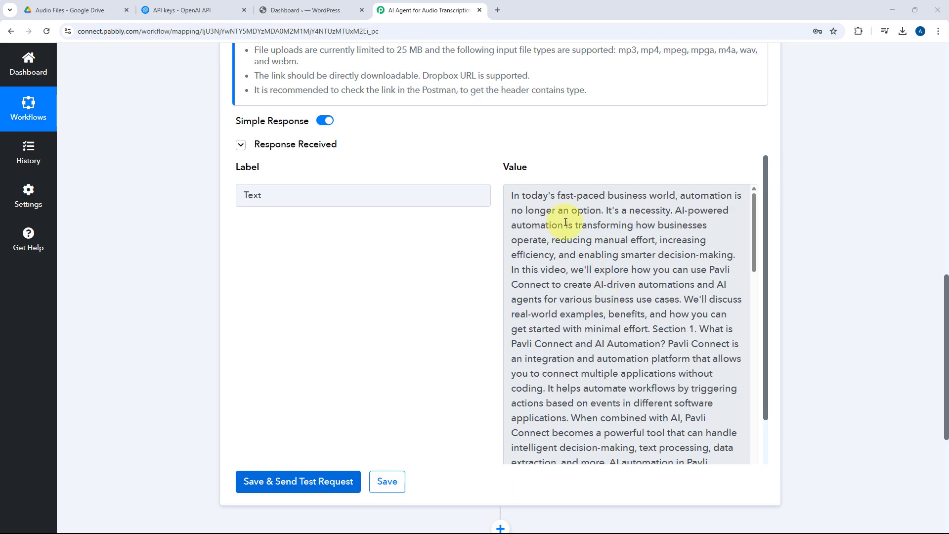
{"action": "scroll", "coordinate": [565, 223], "scroll_direction": "up", "scroll_amount": 4}
{"action": "left_click", "coordinate": [77, 9]}
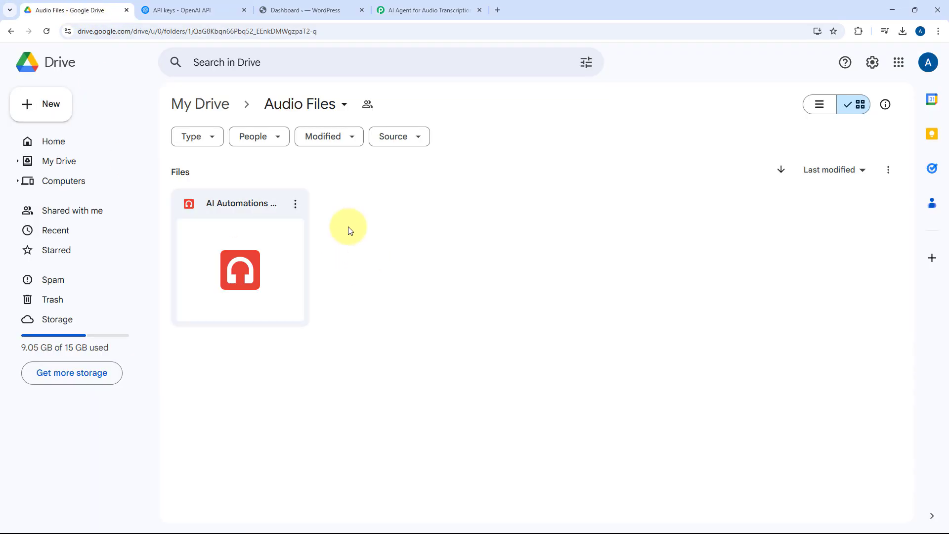
{"action": "left_click", "coordinate": [425, 4]}
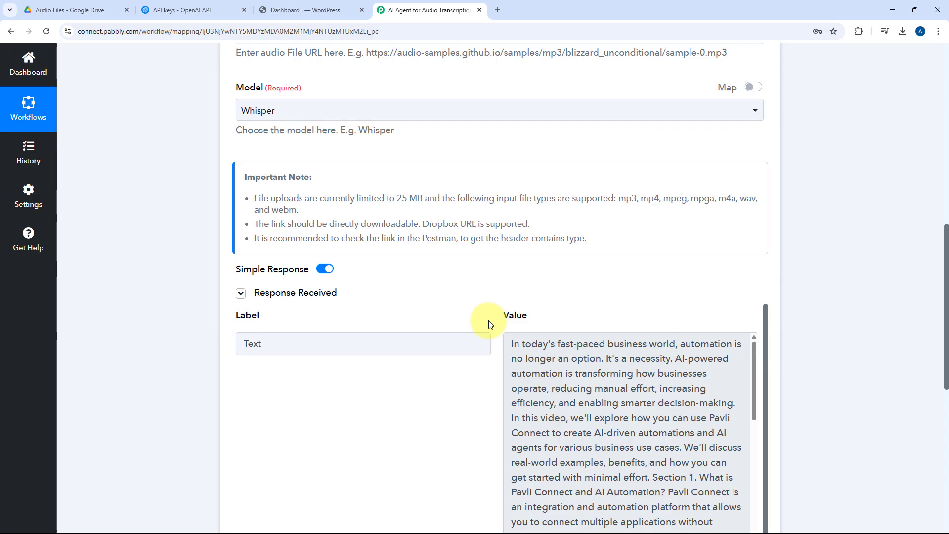
Step: Add another action after the transcript step and choose OpenAI (ChatGPT, DALL-E, Whisper) as its app
{"action": "scroll", "coordinate": [206, 333], "scroll_direction": "down", "scroll_amount": 8}
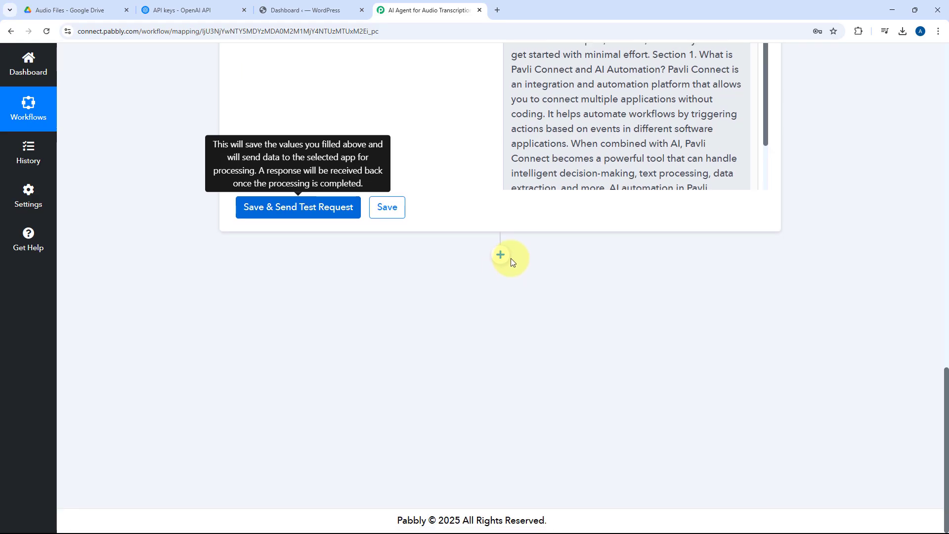
{"action": "left_click", "coordinate": [501, 255]}
{"action": "left_click", "coordinate": [297, 256]}
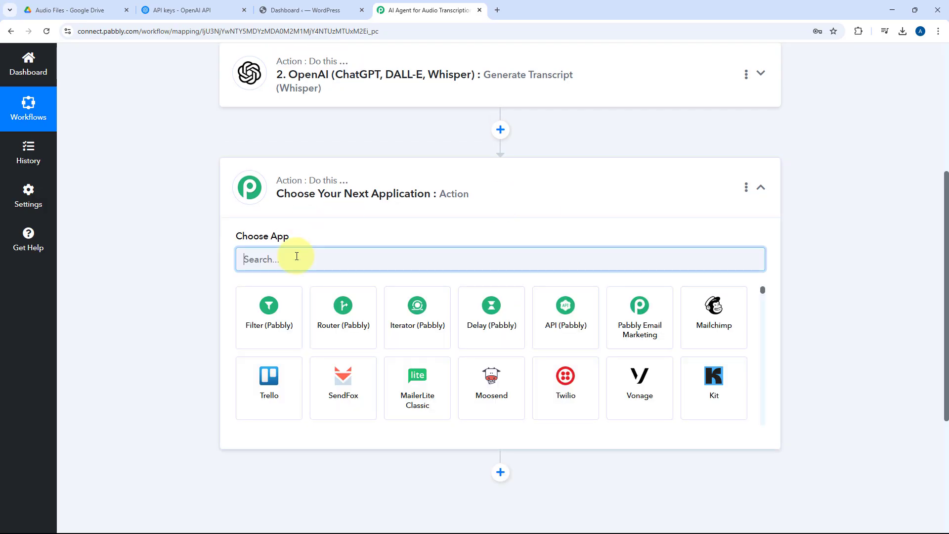
{"action": "type", "text": "OpenAI"}
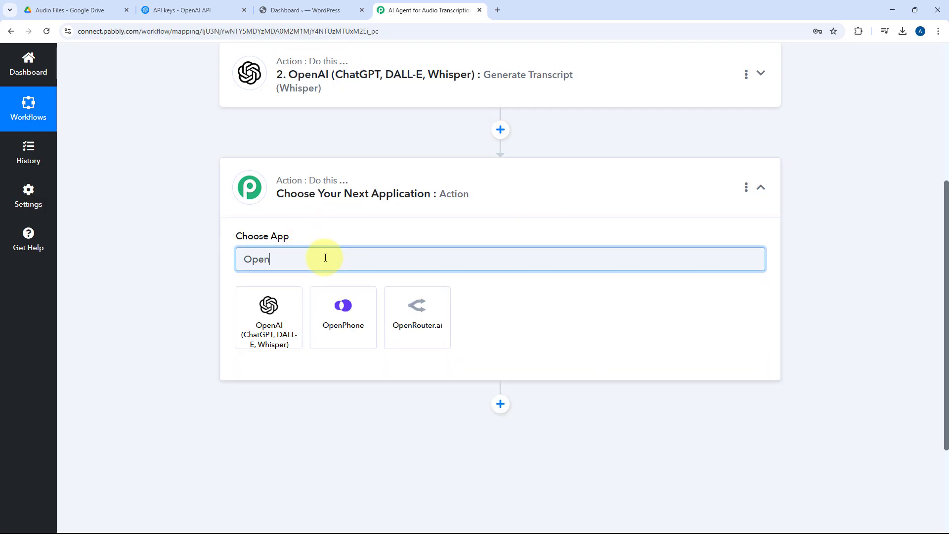
{"action": "left_click", "coordinate": [292, 316]}
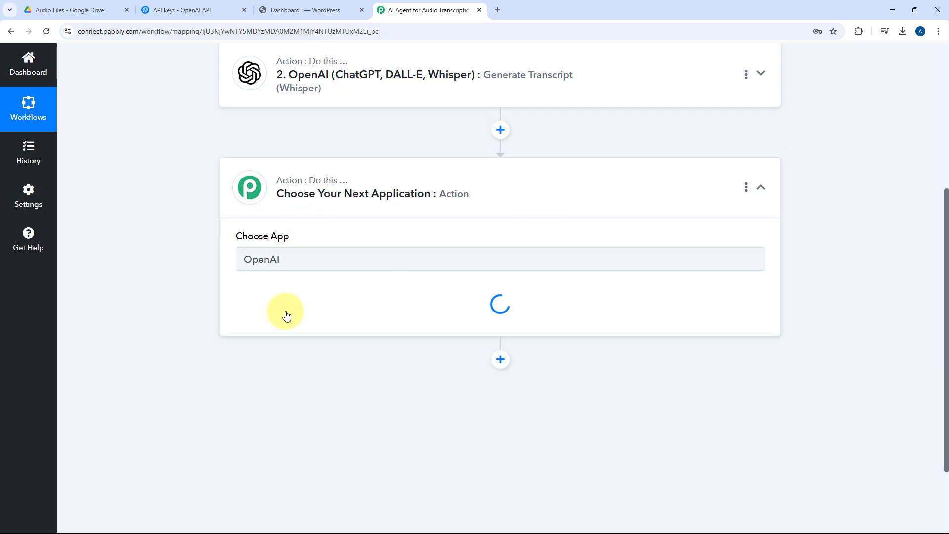
Step: Set the new action's event to ChatGPT (Structured AI Output) and connect it through the existing OpenAI connection #86
{"action": "scroll", "coordinate": [207, 265], "scroll_direction": "down", "scroll_amount": 2}
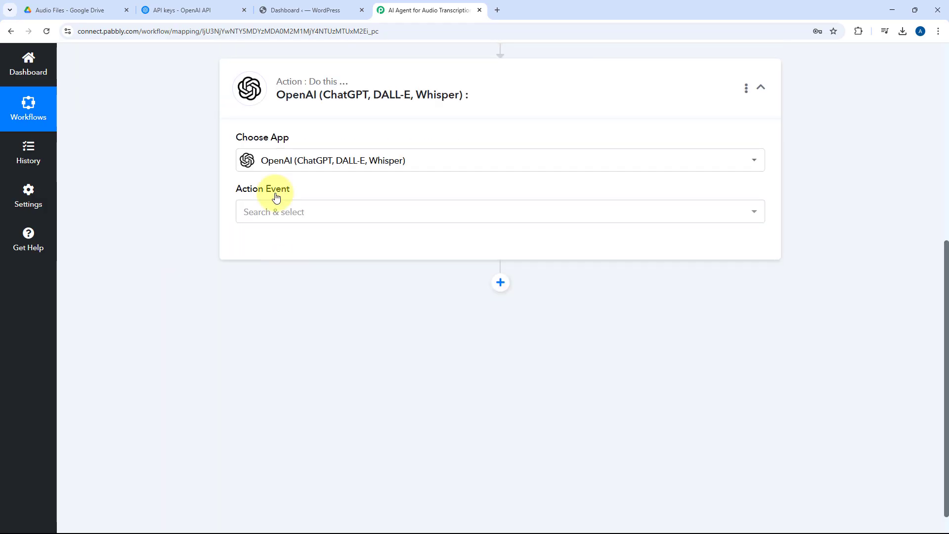
{"action": "scroll", "coordinate": [306, 193], "scroll_direction": "down", "scroll_amount": 1}
{"action": "left_click", "coordinate": [307, 187]}
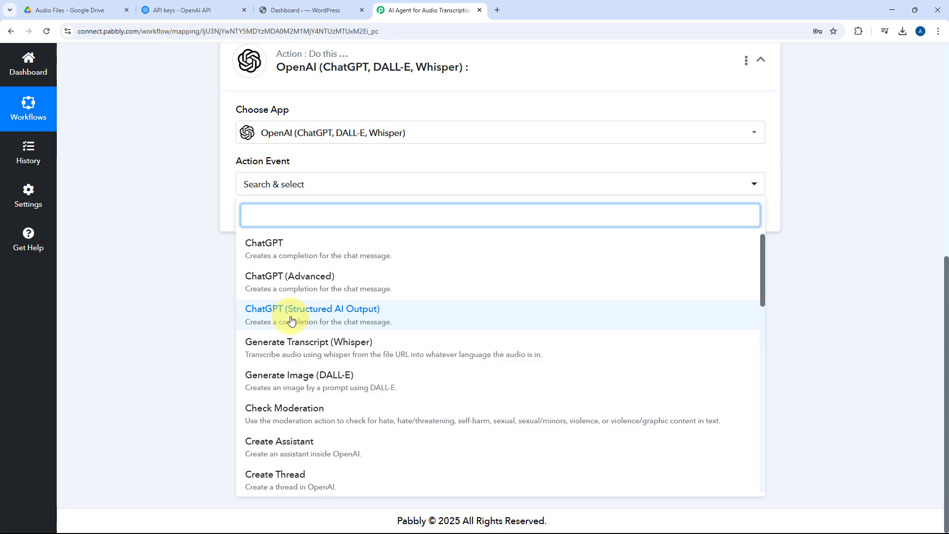
{"action": "left_click", "coordinate": [262, 313]}
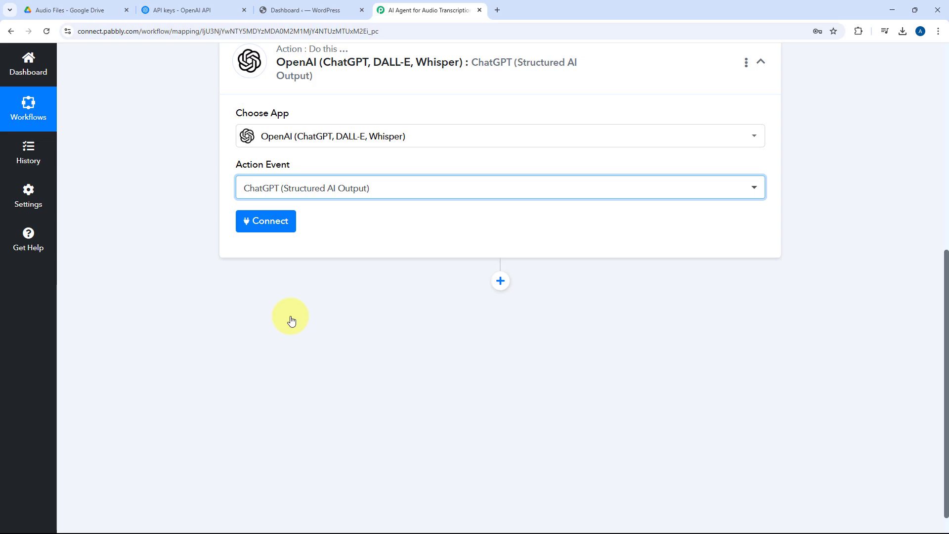
{"action": "left_click", "coordinate": [276, 226]}
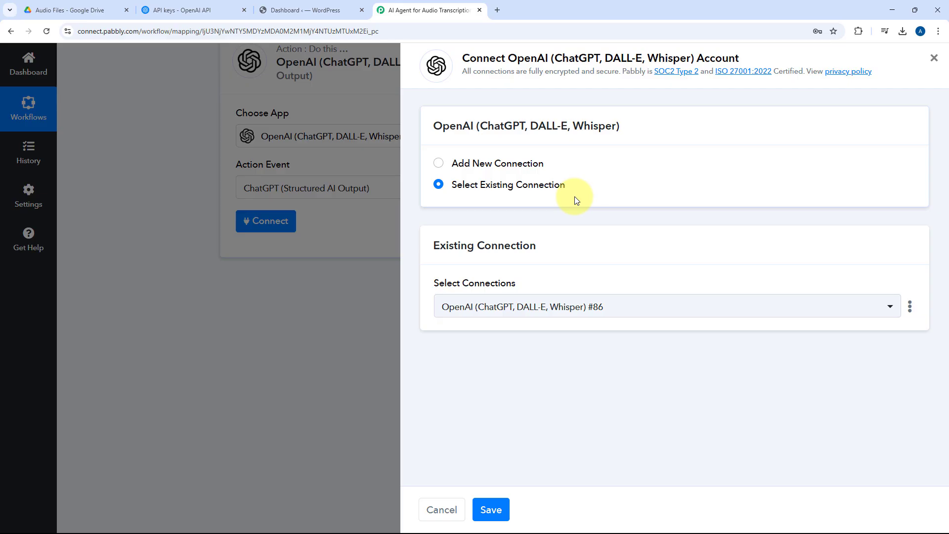
{"action": "left_click", "coordinate": [491, 509]}
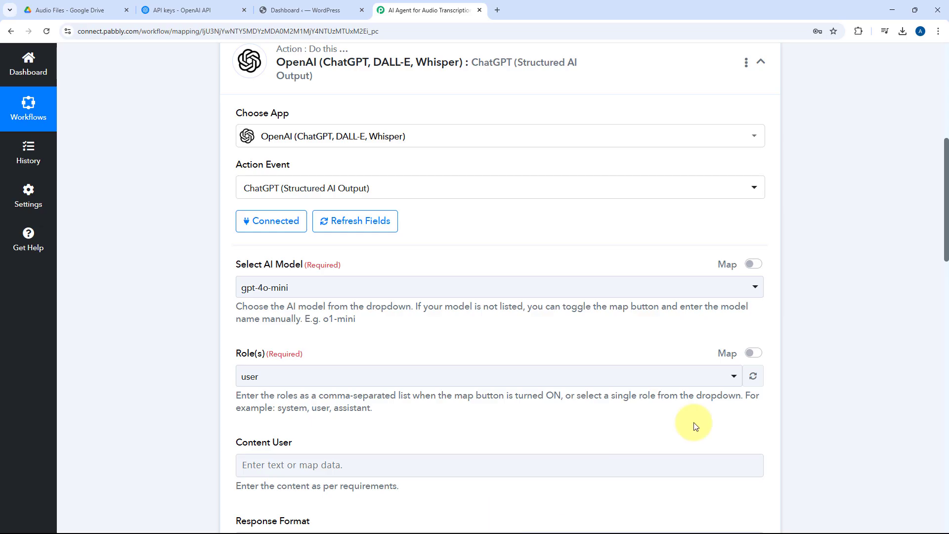
Step: Choose gpt-4o-mini as the AI model and user as the role for the ChatGPT step
{"action": "scroll", "coordinate": [225, 232], "scroll_direction": "down", "scroll_amount": 2}
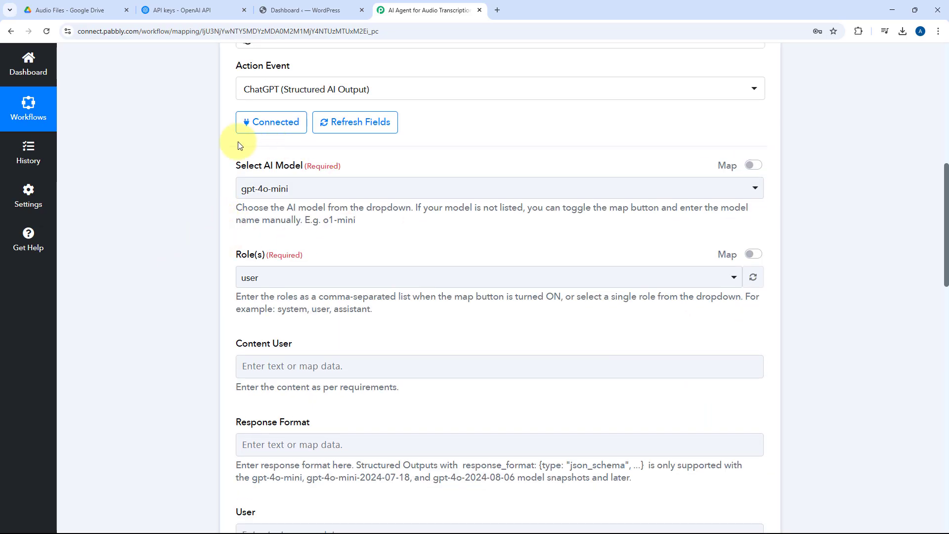
{"action": "left_click", "coordinate": [412, 184]}
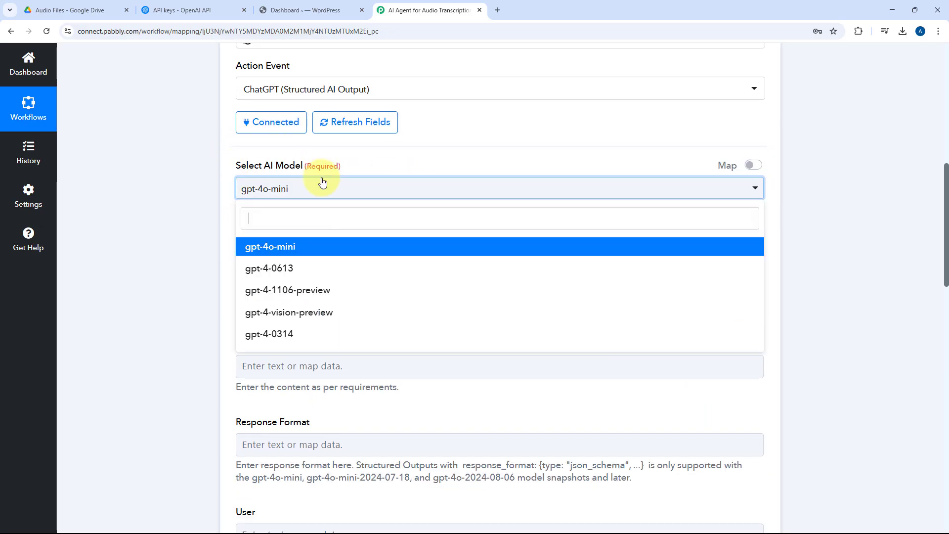
{"action": "scroll", "coordinate": [199, 193], "scroll_direction": "down", "scroll_amount": 2}
{"action": "scroll", "coordinate": [203, 179], "scroll_direction": "up", "scroll_amount": 2}
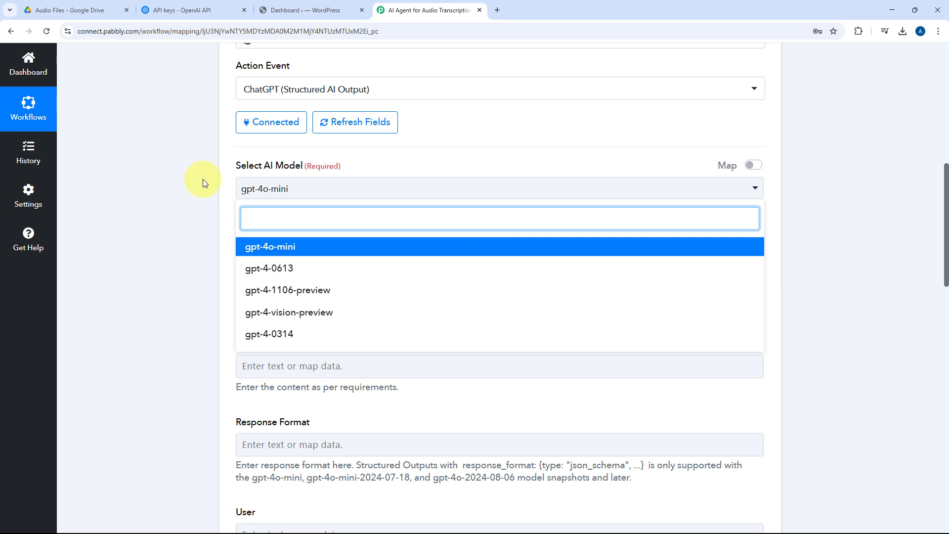
{"action": "left_click", "coordinate": [269, 250]}
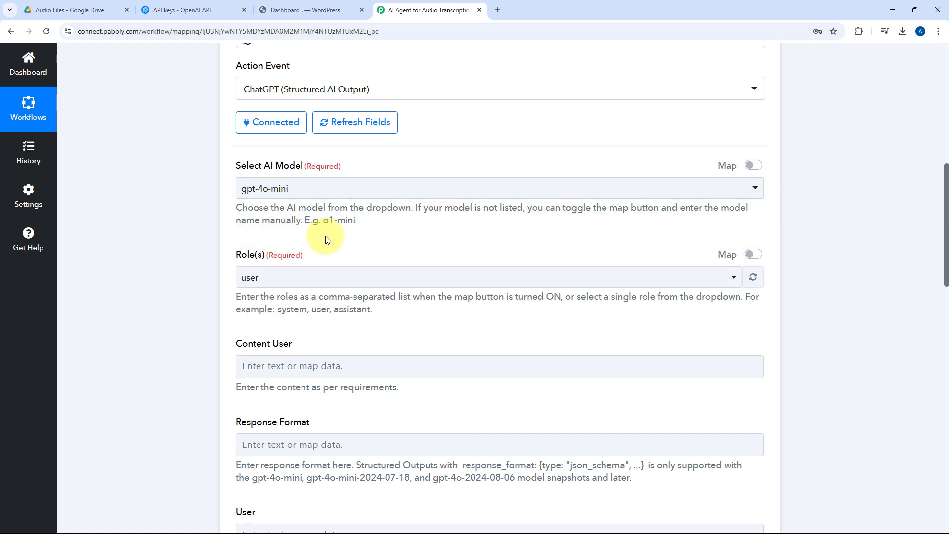
{"action": "scroll", "coordinate": [271, 170], "scroll_direction": "down", "scroll_amount": 1}
{"action": "left_click", "coordinate": [304, 227]}
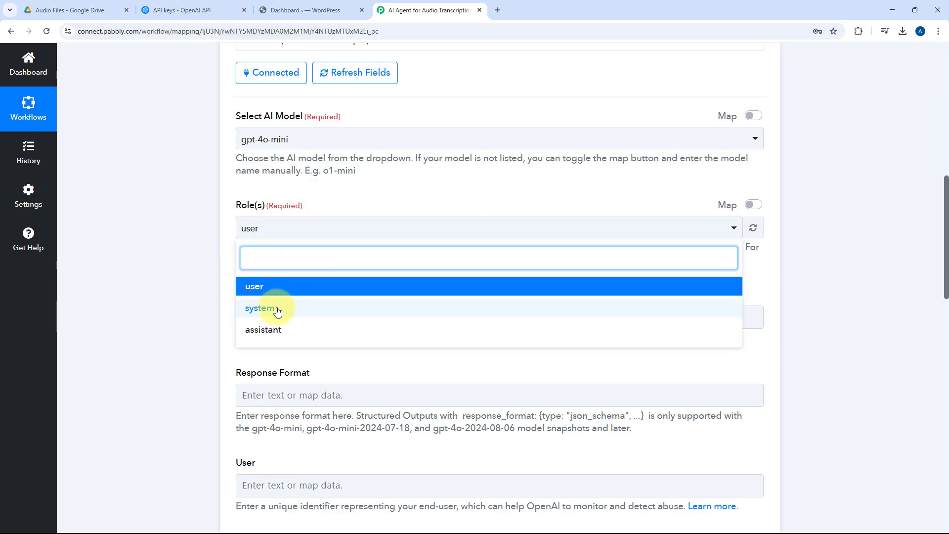
{"action": "left_click", "coordinate": [272, 289]}
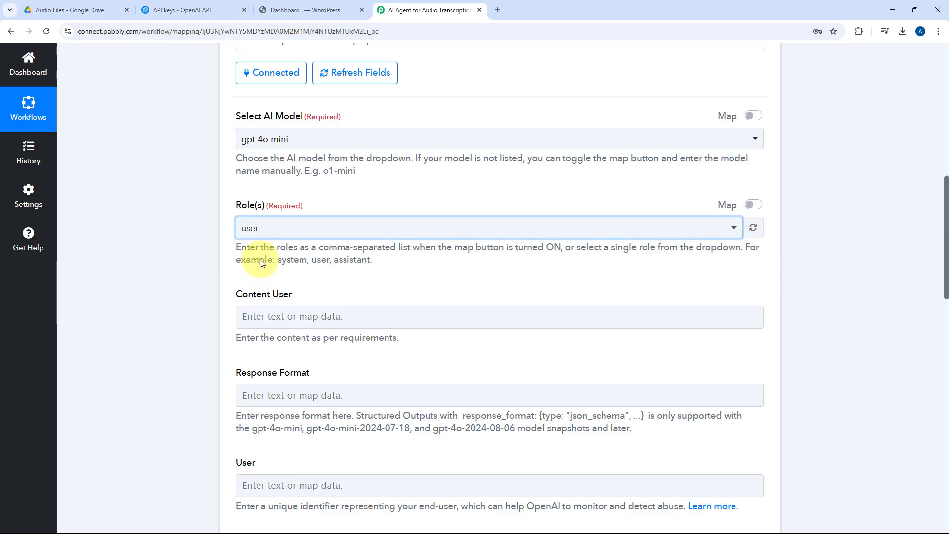
Step: Enable manual mapping for the ChatGPT step's roles and enter user, system as the role list
{"action": "left_click", "coordinate": [273, 225]}
{"action": "left_click", "coordinate": [227, 232]}
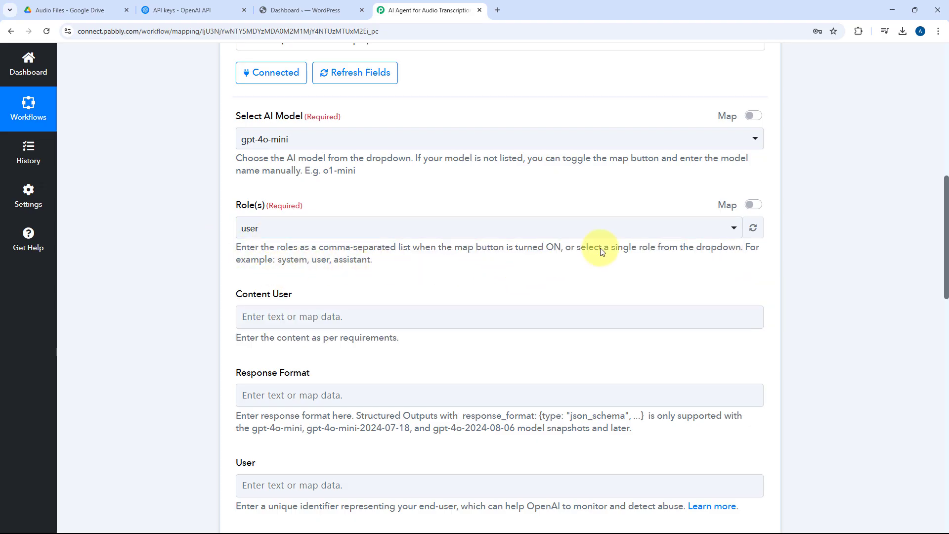
{"action": "left_click", "coordinate": [753, 205]}
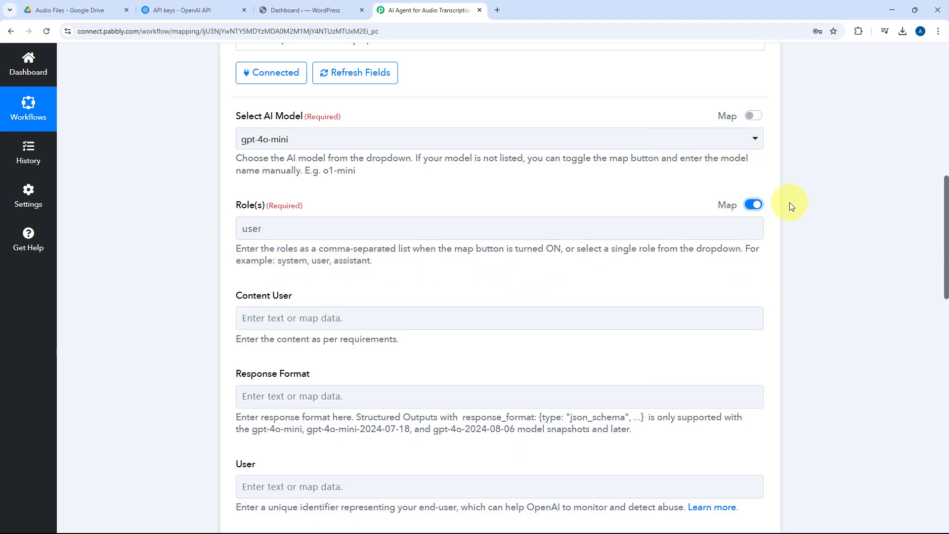
{"action": "left_click", "coordinate": [332, 228]}
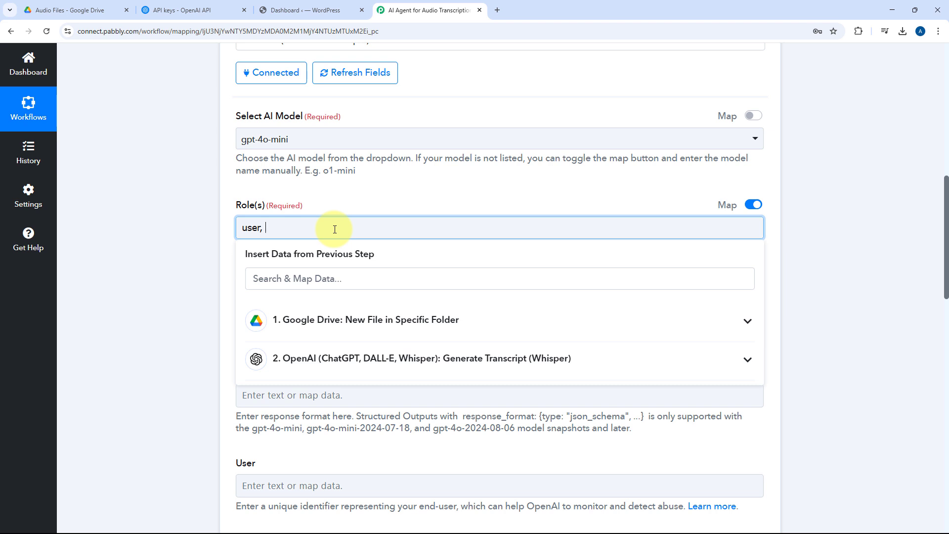
{"action": "type", "text": ", y"}
{"action": "key", "text": "F11"}
{"action": "key", "text": "F11"}
{"action": "type", "text": "system"}
{"action": "left_click", "coordinate": [352, 195]}
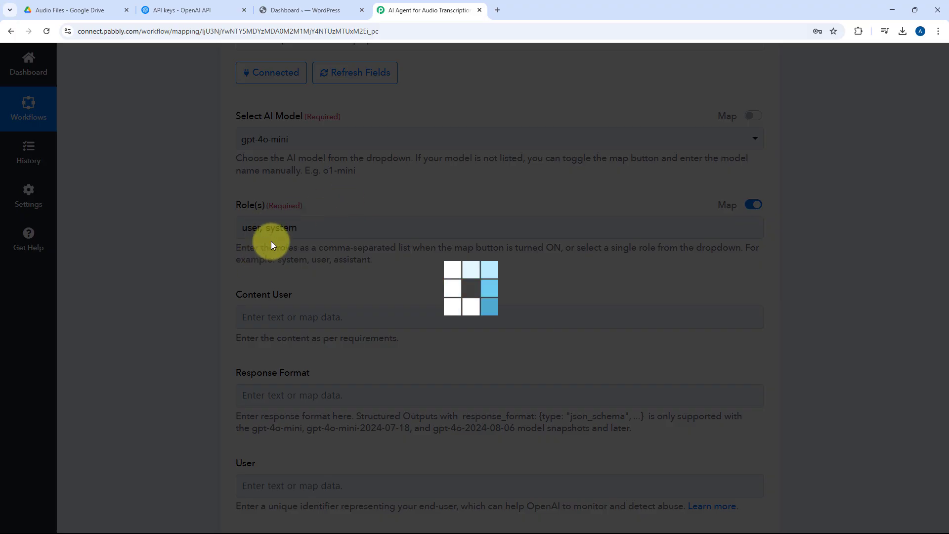
Step: Try adding assistant as a third role, and return to the single user role by disabling mapping
{"action": "scroll", "coordinate": [286, 208], "scroll_direction": "down", "scroll_amount": 2}
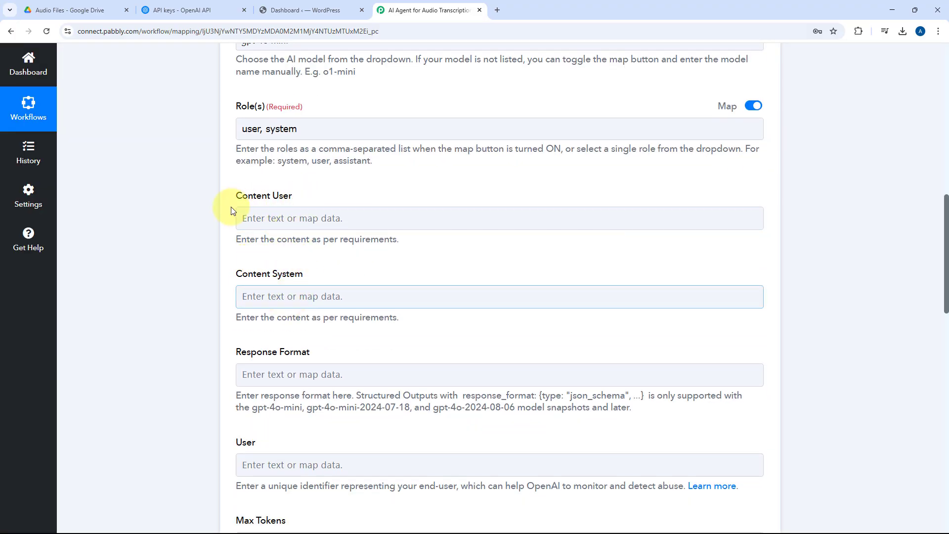
{"action": "double_click", "coordinate": [351, 160]}
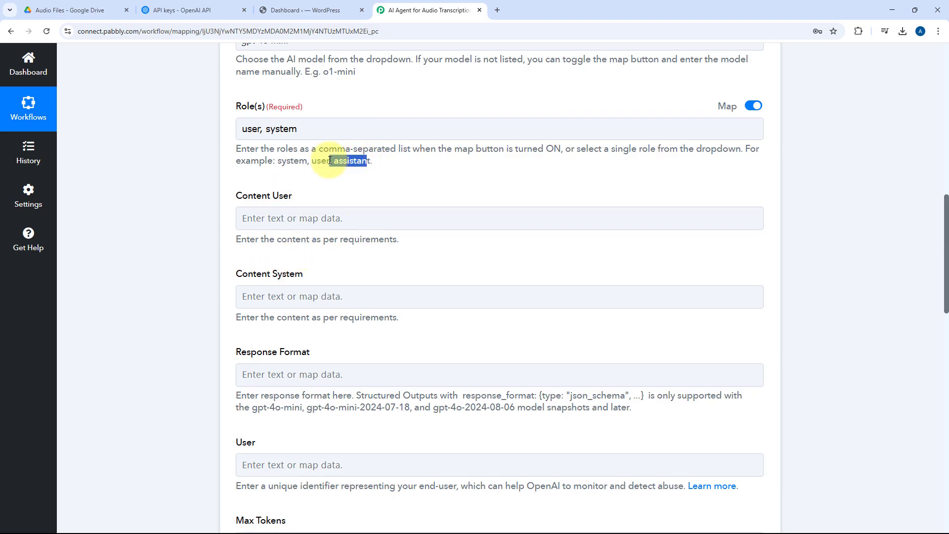
{"action": "left_click", "coordinate": [324, 130]}
{"action": "type", "text": ", assistan"}
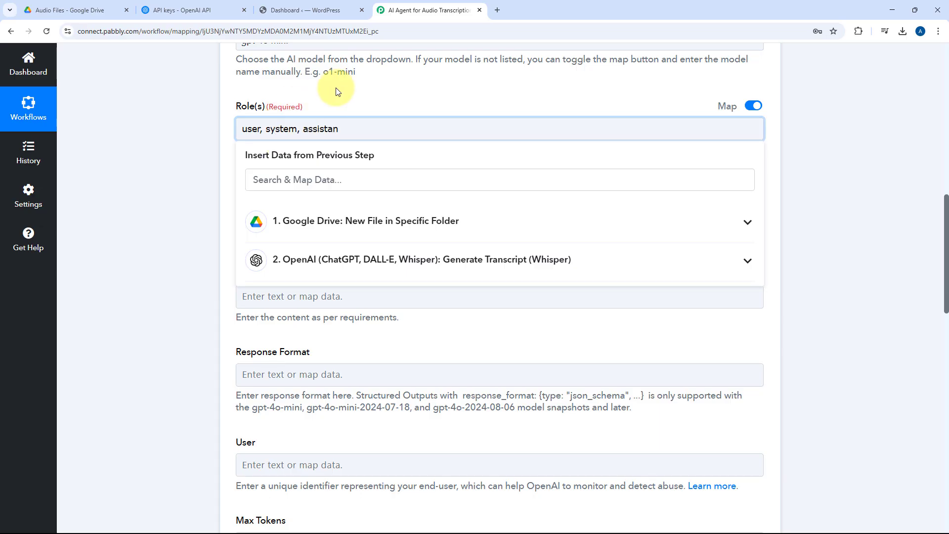
{"action": "left_click", "coordinate": [331, 101]}
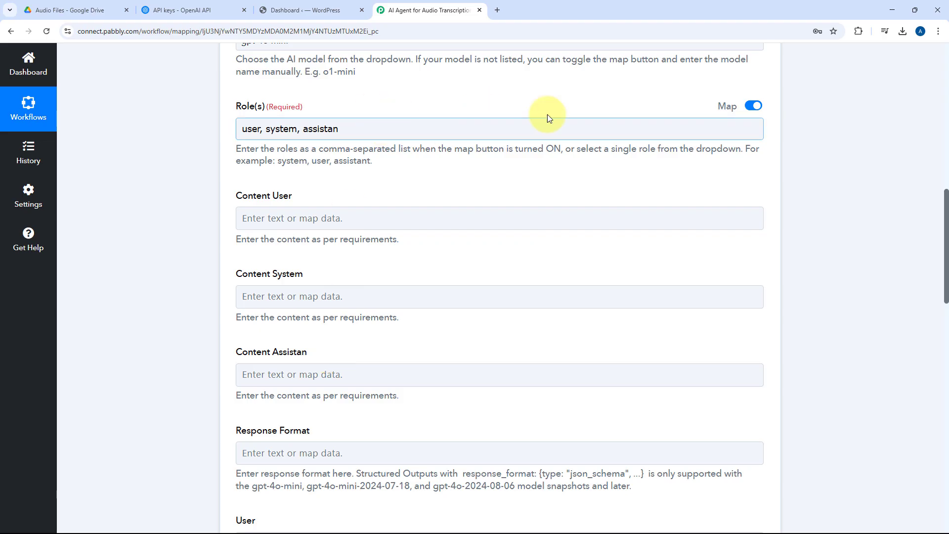
{"action": "left_click", "coordinate": [752, 105]}
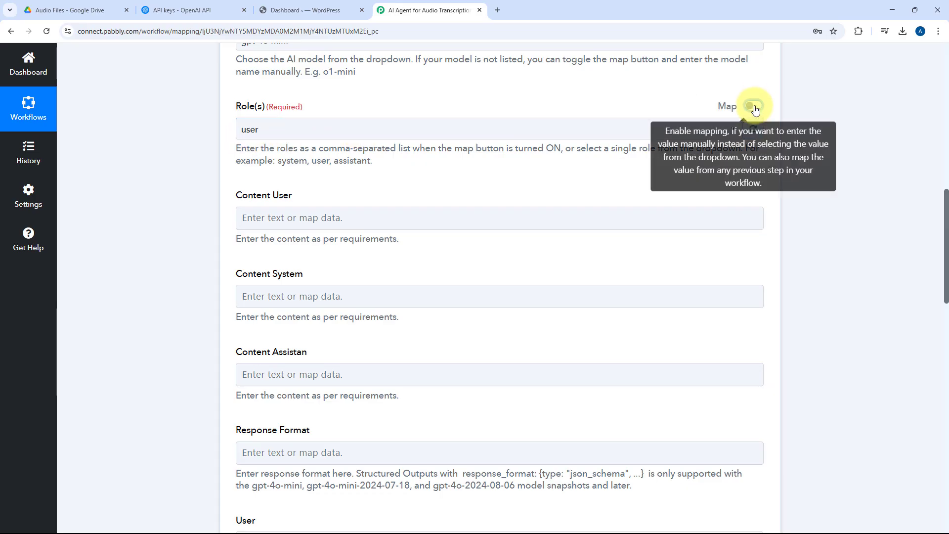
{"action": "left_click", "coordinate": [758, 133]}
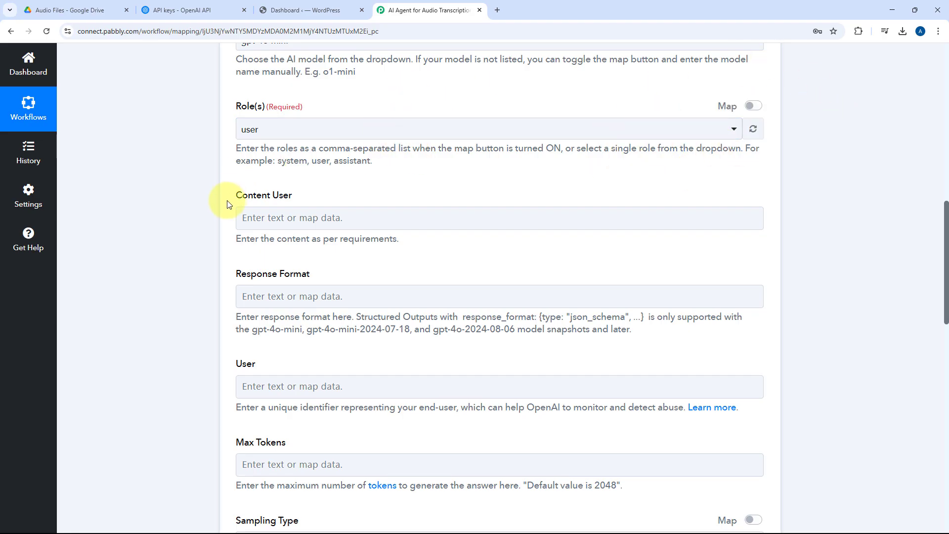
Step: Paste a user content prompt requesting an HTML-formatted blog post about Pabbly Connect with a title, blog content and URL-friendly slug from the transcription
{"action": "left_click", "coordinate": [334, 222]}
{"action": "scroll", "coordinate": [330, 220], "scroll_direction": "down", "scroll_amount": 1}
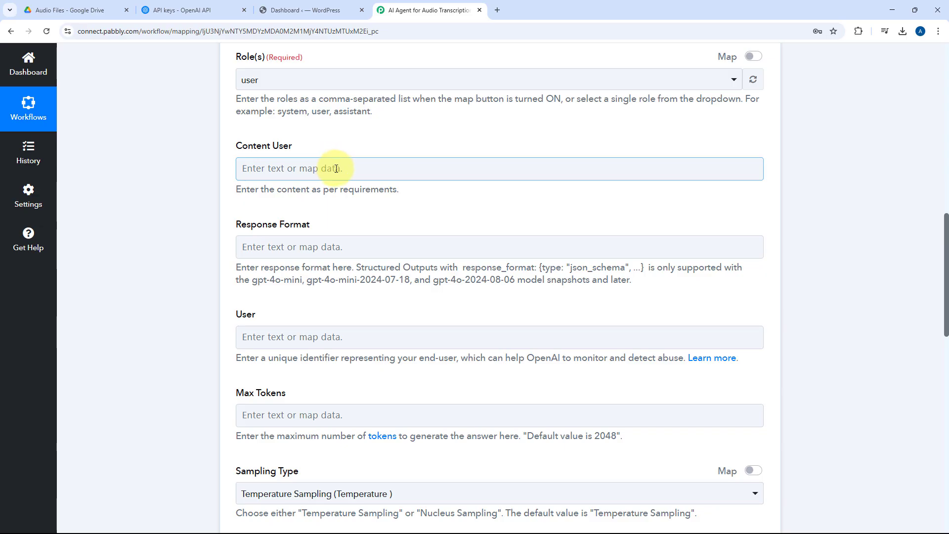
{"action": "left_click", "coordinate": [336, 169]}
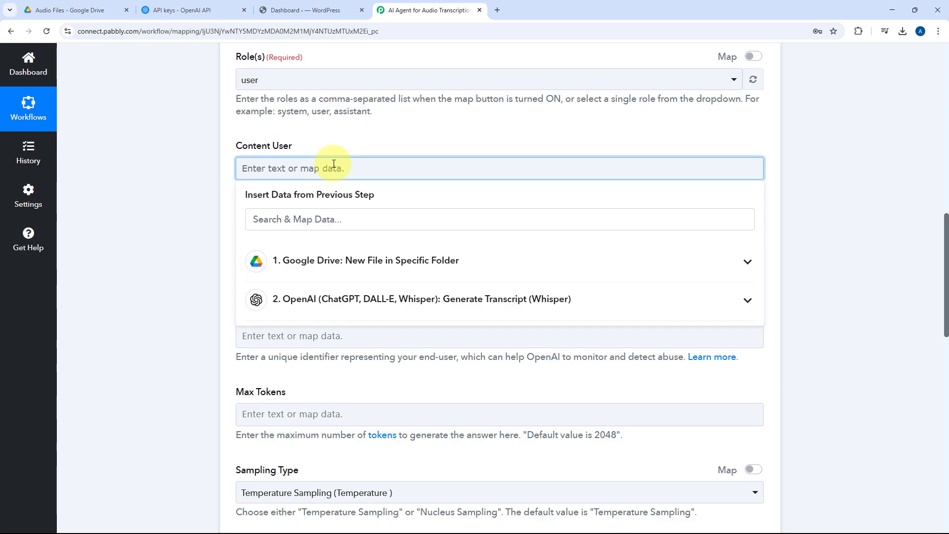
{"action": "key", "text": "ctrl+v"}
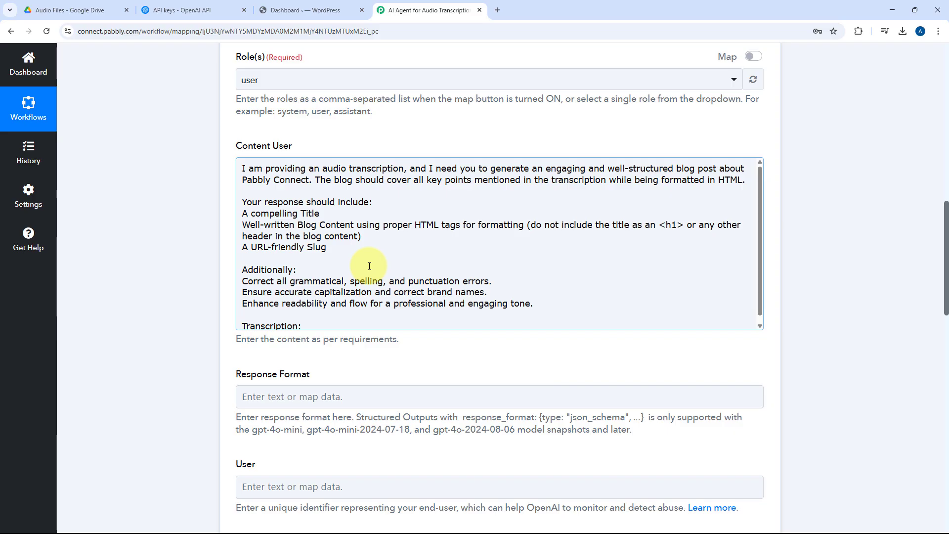
Step: Map the Text value from the Whisper transcript step after "Transcription:" at the end of the prompt
{"action": "scroll", "coordinate": [346, 297], "scroll_direction": "down", "scroll_amount": 1}
{"action": "left_click", "coordinate": [316, 320]}
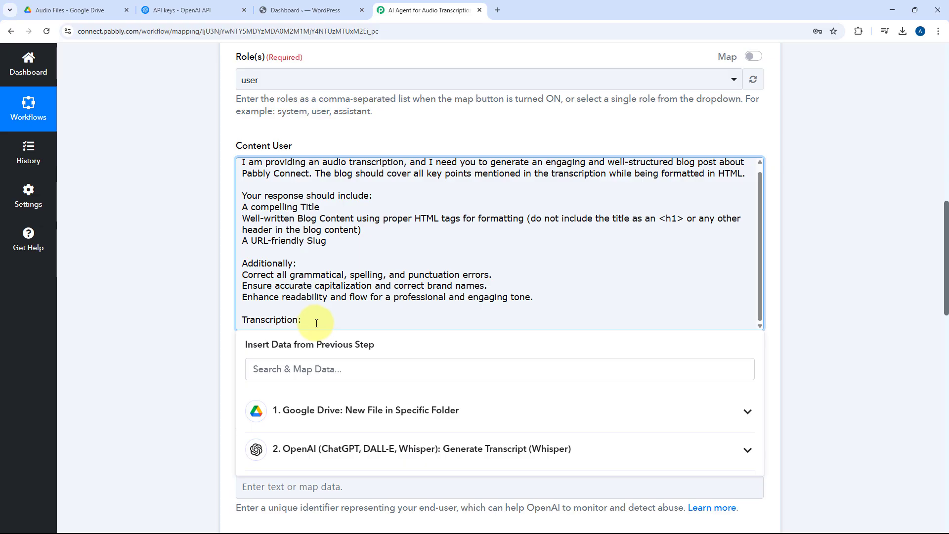
{"action": "scroll", "coordinate": [461, 238], "scroll_direction": "up", "scroll_amount": 8}
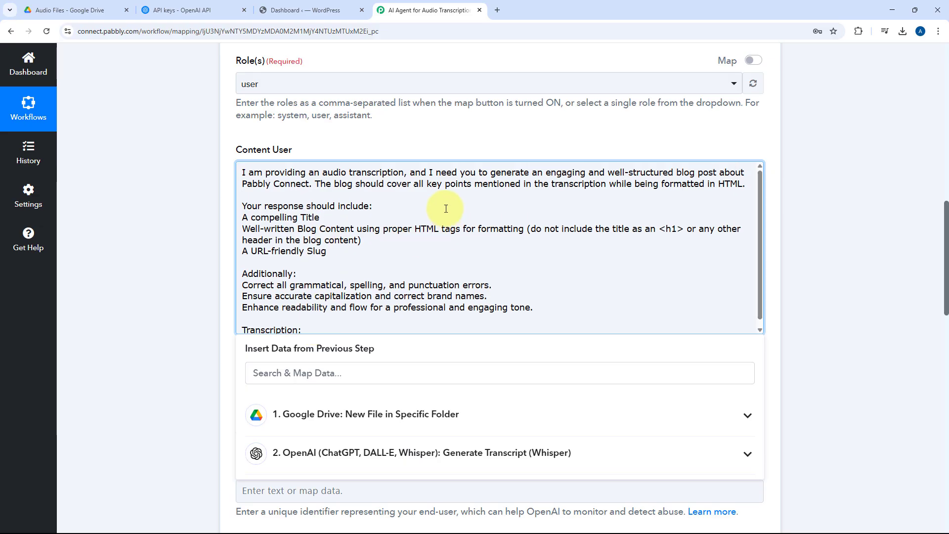
{"action": "scroll", "coordinate": [460, 238], "scroll_direction": "up", "scroll_amount": 4}
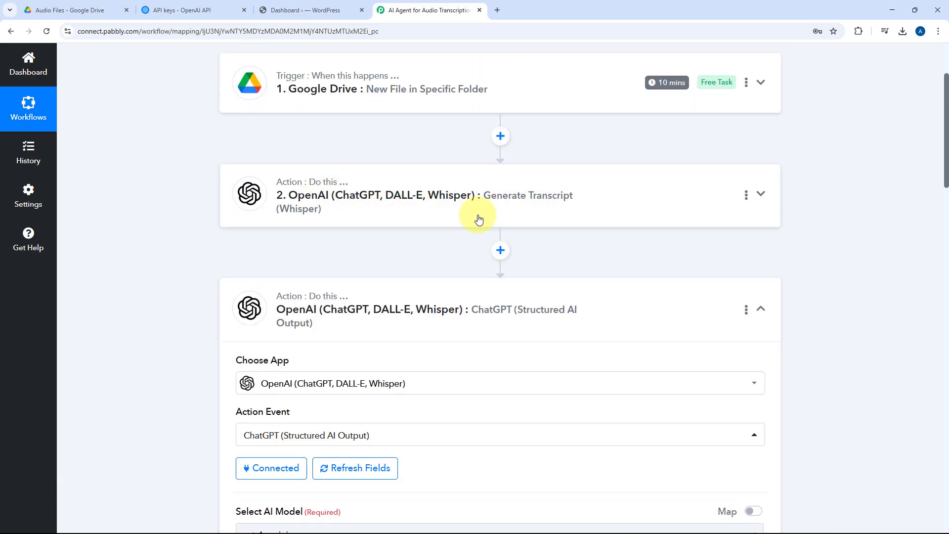
{"action": "scroll", "coordinate": [274, 236], "scroll_direction": "down", "scroll_amount": 13}
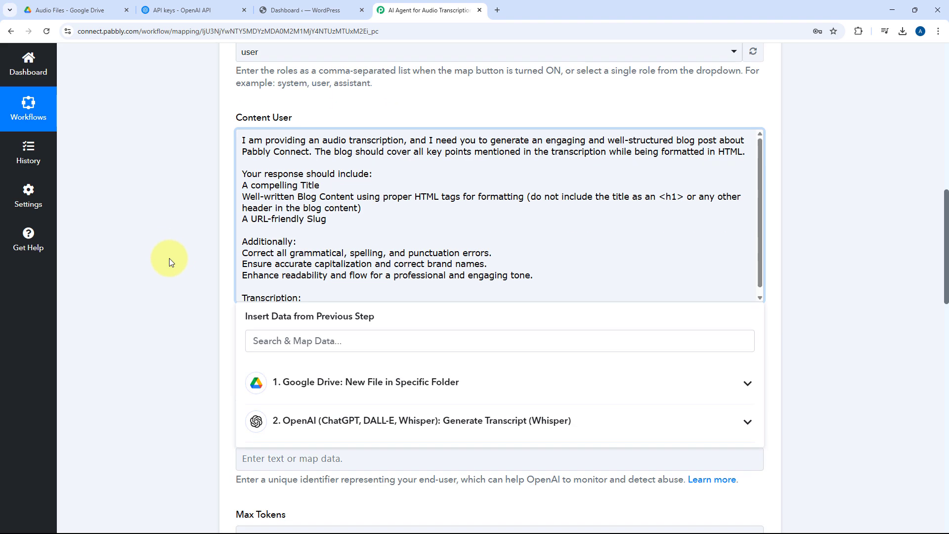
{"action": "left_click", "coordinate": [310, 275]}
{"action": "scroll", "coordinate": [322, 230], "scroll_direction": "down", "scroll_amount": 1}
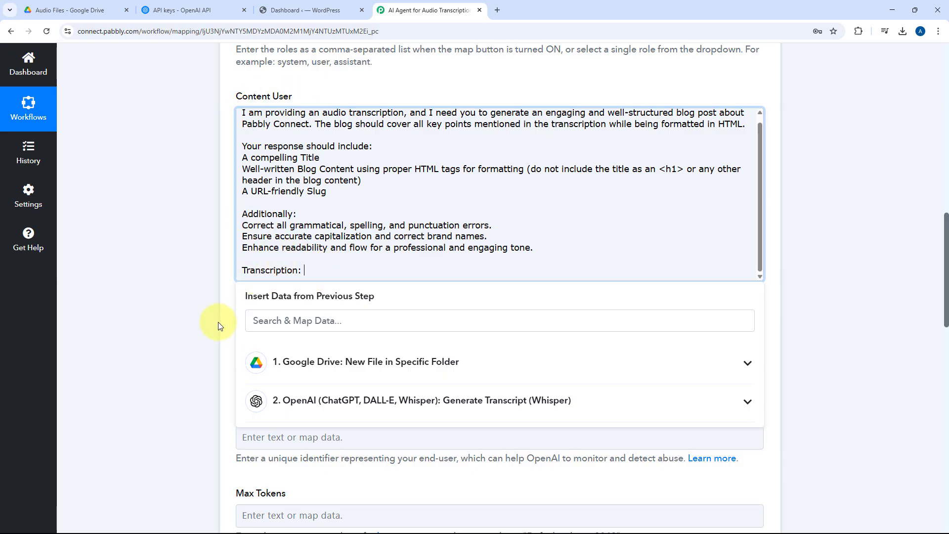
{"action": "scroll", "coordinate": [196, 317], "scroll_direction": "down", "scroll_amount": 4}
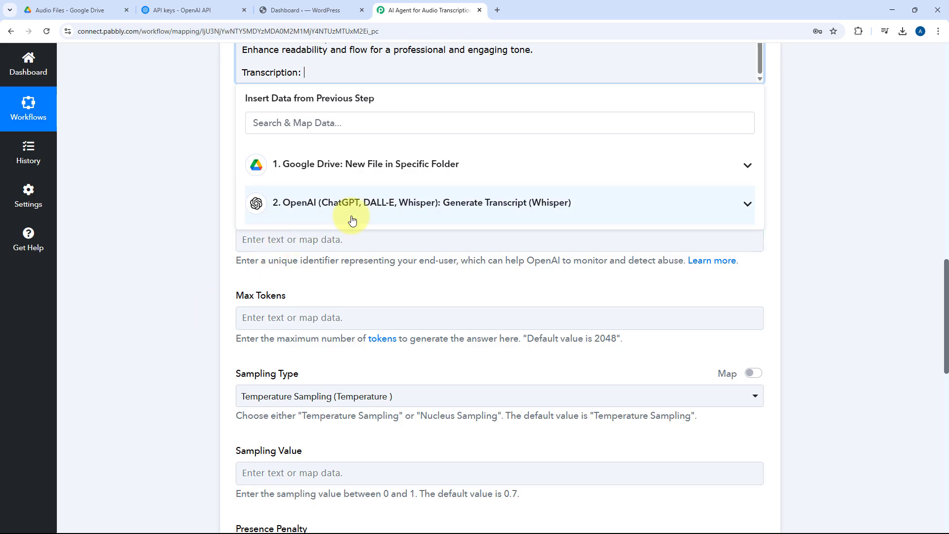
{"action": "left_click", "coordinate": [373, 204]}
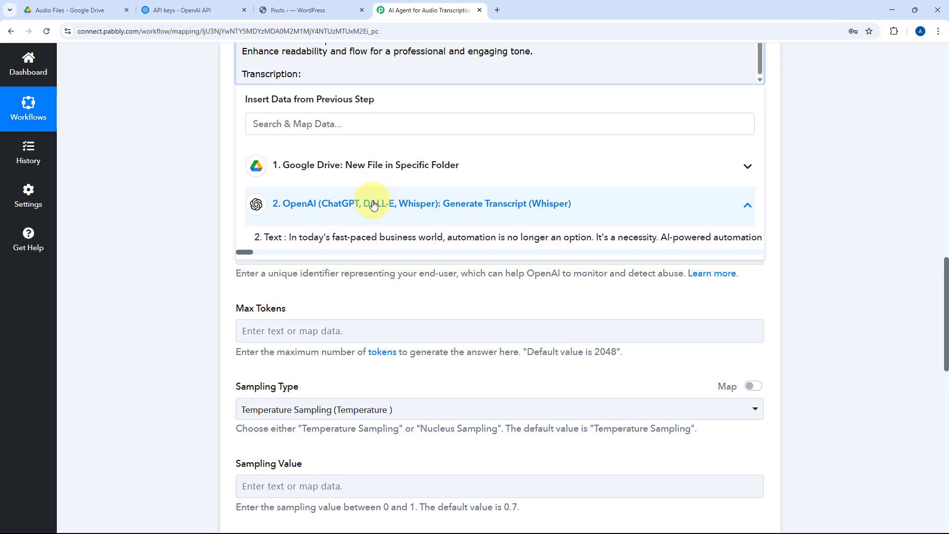
{"action": "left_click", "coordinate": [333, 239]}
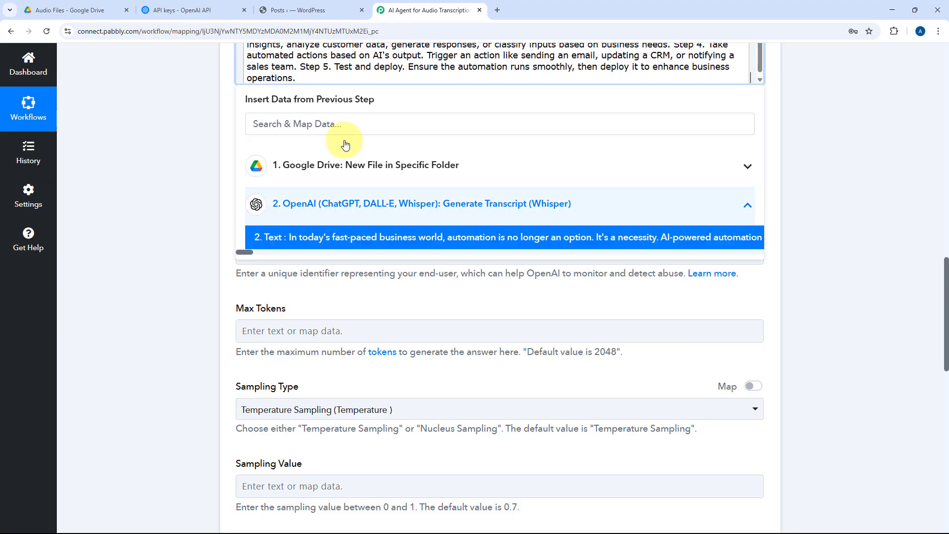
Step: Review the prompt with its mapped transcript, the preceding workflow steps and the source audio file in the Google Drive folder
{"action": "scroll", "coordinate": [372, 199], "scroll_direction": "up", "scroll_amount": 3}
{"action": "scroll", "coordinate": [371, 199], "scroll_direction": "up", "scroll_amount": 10}
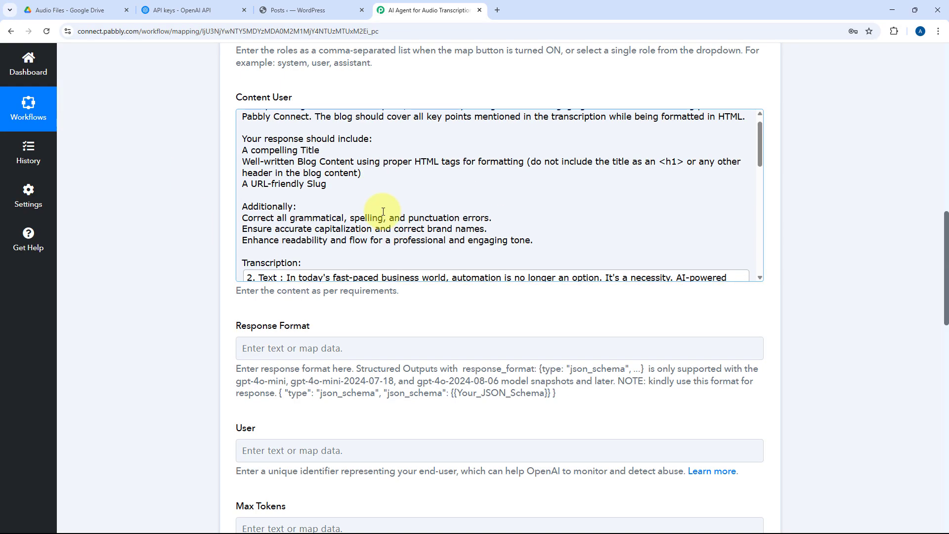
{"action": "scroll", "coordinate": [383, 205], "scroll_direction": "up", "scroll_amount": 1}
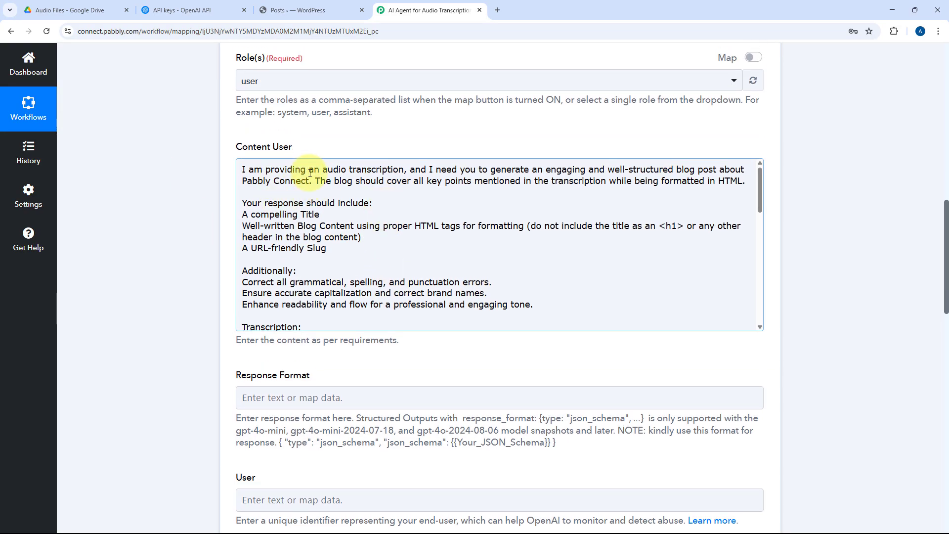
{"action": "scroll", "coordinate": [375, 198], "scroll_direction": "down", "scroll_amount": 3}
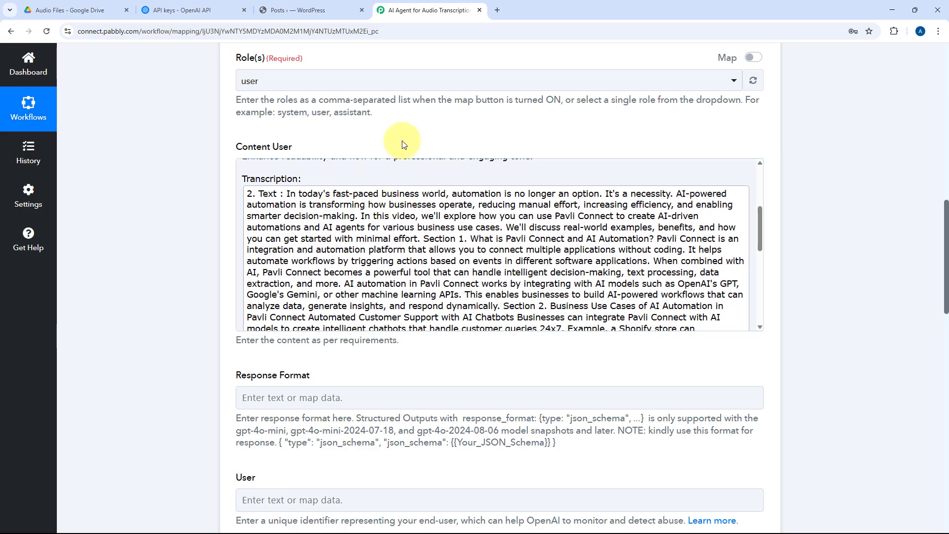
{"action": "scroll", "coordinate": [404, 144], "scroll_direction": "up", "scroll_amount": 5}
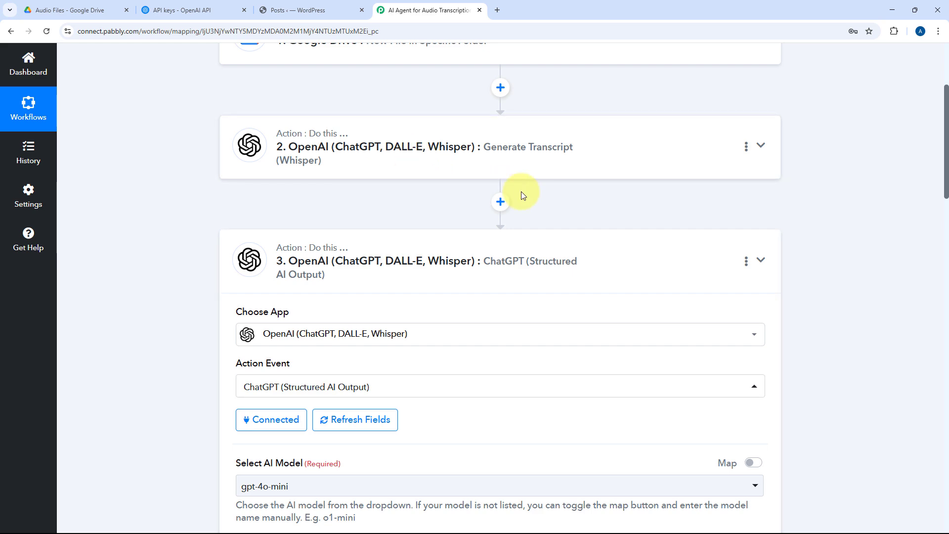
{"action": "left_click", "coordinate": [75, 9]}
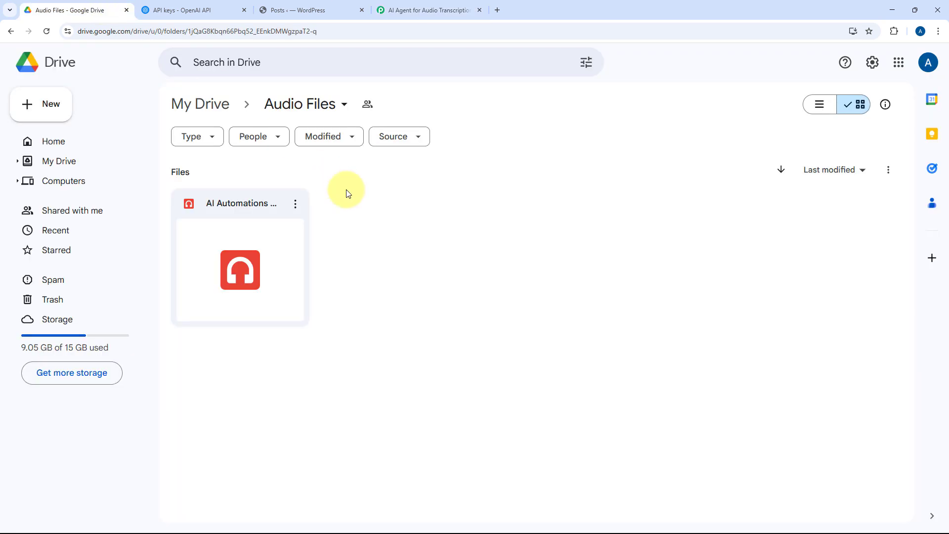
{"action": "left_click", "coordinate": [394, 10]}
{"action": "scroll", "coordinate": [434, 200], "scroll_direction": "down", "scroll_amount": 9}
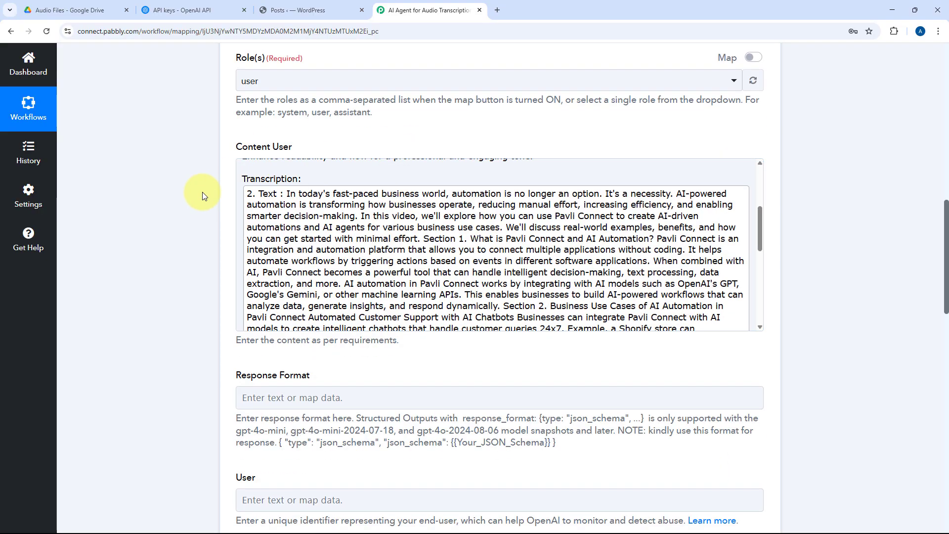
{"action": "scroll", "coordinate": [203, 232], "scroll_direction": "down", "scroll_amount": 4}
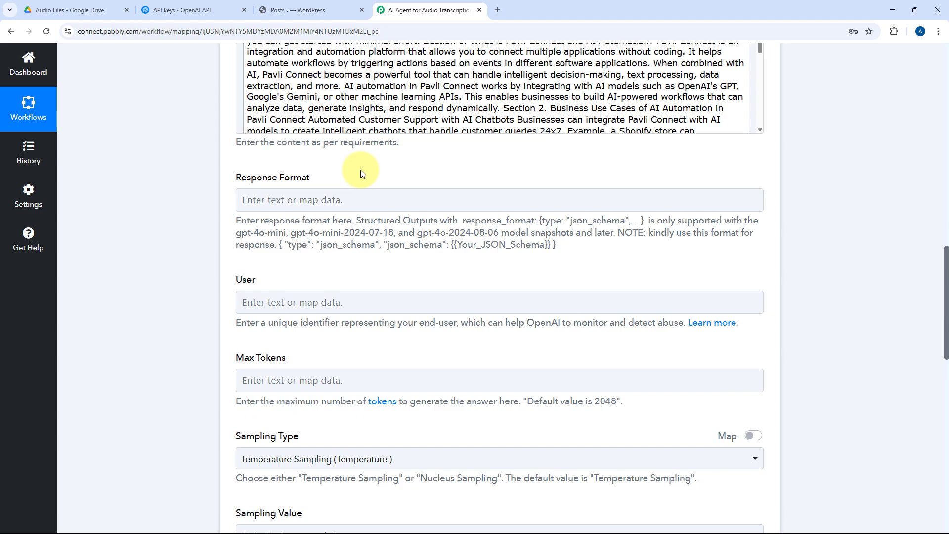
{"action": "left_click", "coordinate": [62, 10]}
{"action": "left_click", "coordinate": [422, 4]}
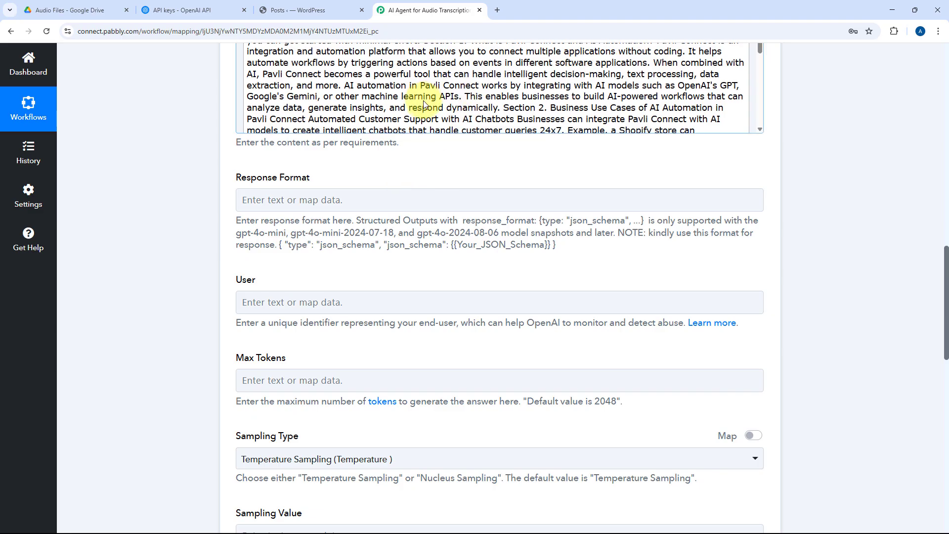
Step: Fill the response format with the template { "type": "json_schema", "json_schema": {{Your_JSON_Schema}} } copied from its help text
{"action": "scroll", "coordinate": [346, 99], "scroll_direction": "down", "scroll_amount": 5}
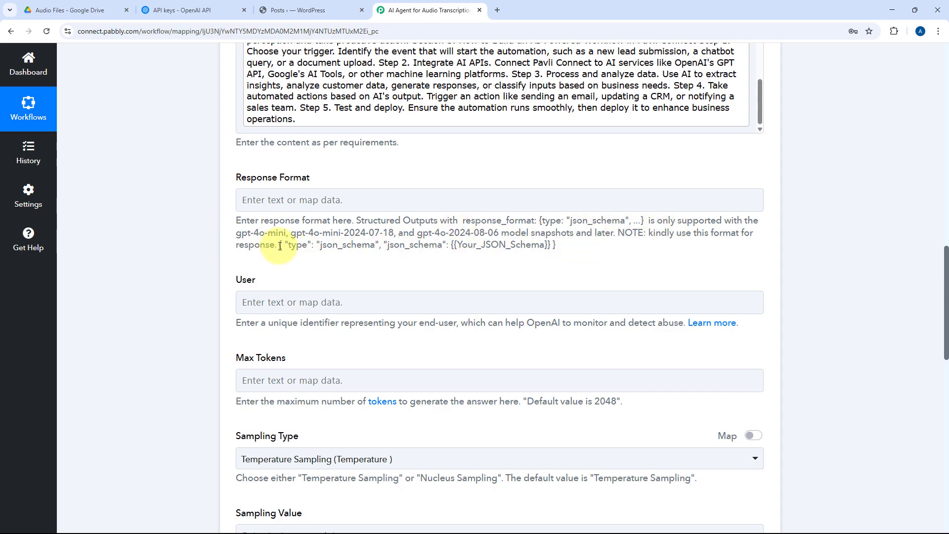
{"action": "left_click_drag", "start_coordinate": [279, 245], "coordinate": [557, 247]}
{"action": "key", "text": "ctrl+c"}
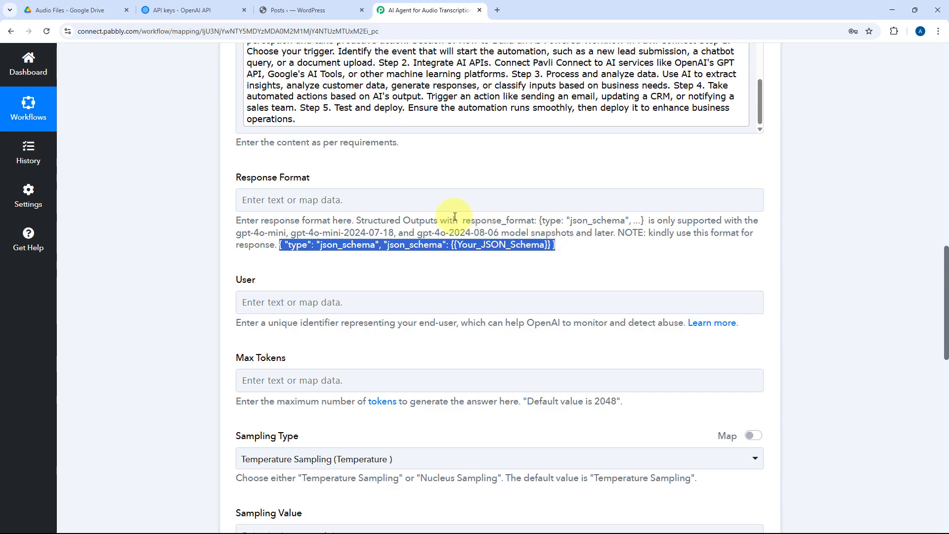
{"action": "left_click", "coordinate": [365, 202]}
{"action": "key", "text": "ctrl+v"}
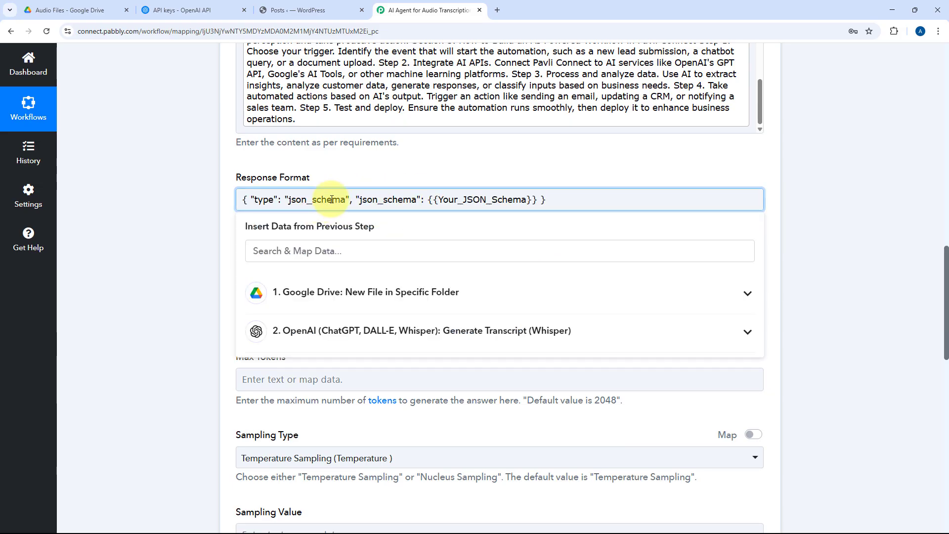
Step: Switch to the OpenAI platform and open the schema generator in the Structured Outputs guide of the docs
{"action": "left_click_drag", "start_coordinate": [428, 199], "coordinate": [538, 200]}
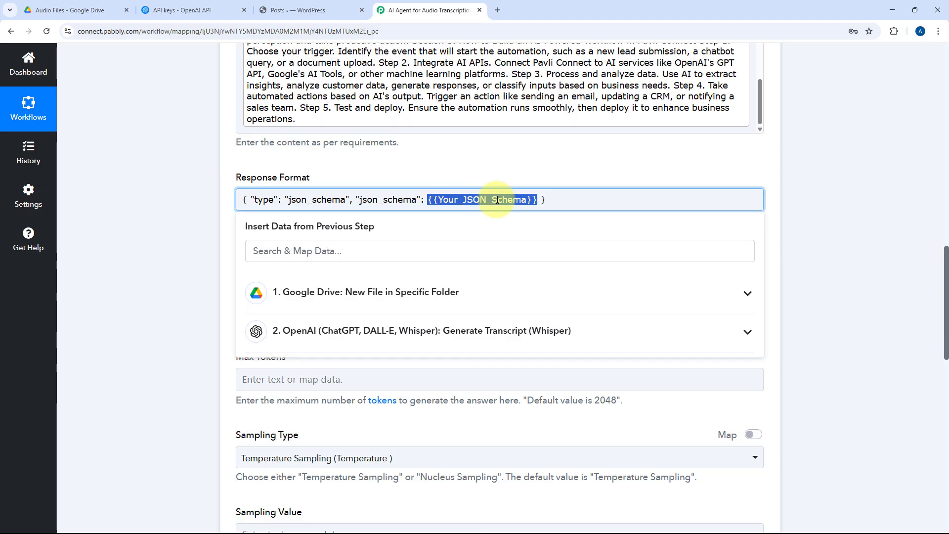
{"action": "left_click", "coordinate": [213, 10]}
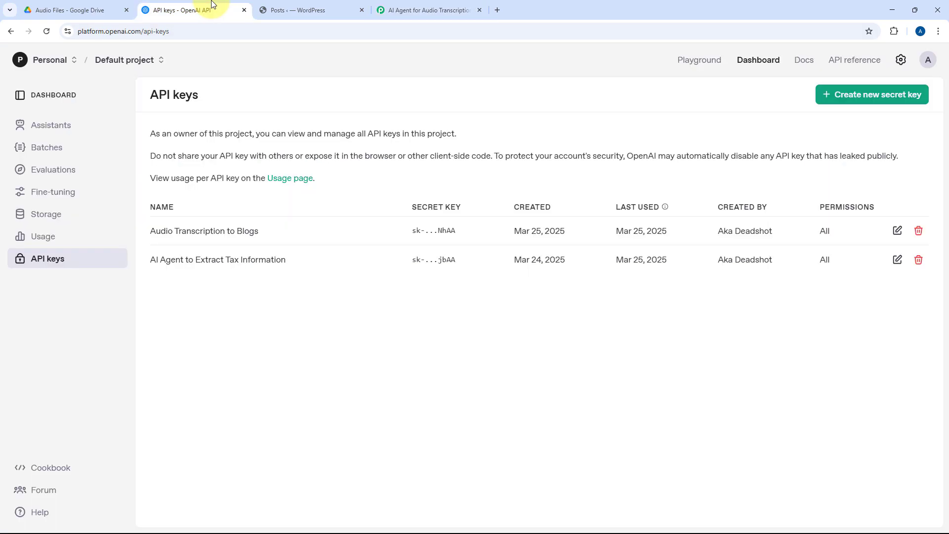
{"action": "left_click", "coordinate": [801, 61]}
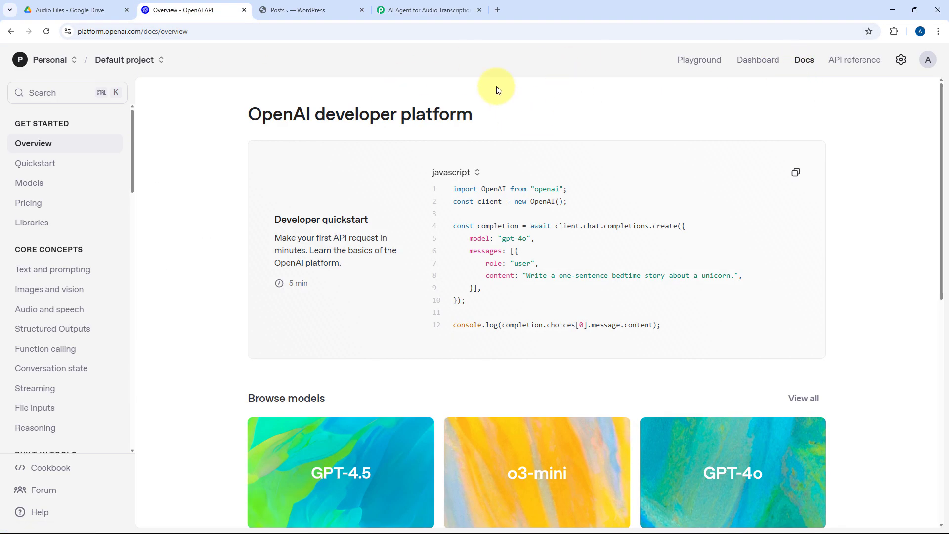
{"action": "left_click", "coordinate": [82, 334]}
{"action": "left_click", "coordinate": [283, 262]}
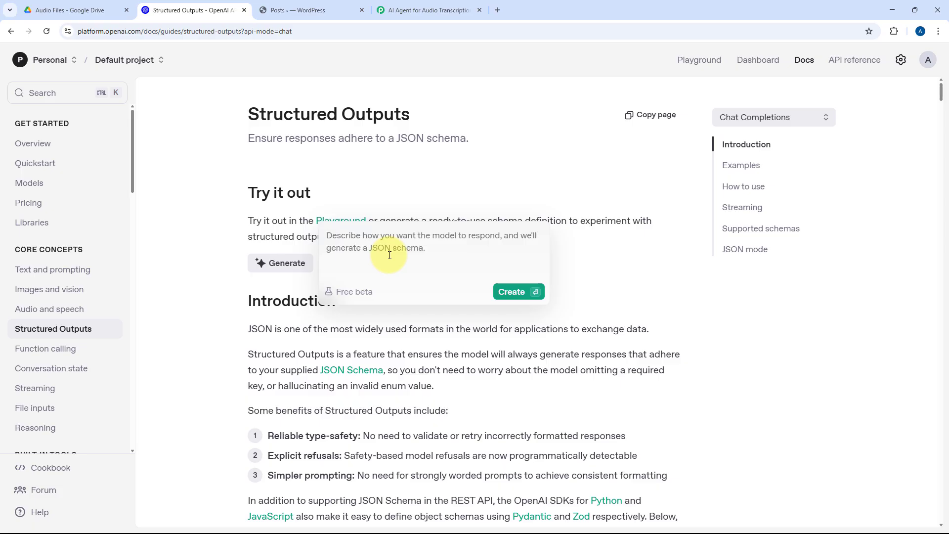
Step: Generate a JSON schema from the description "I an generating the blogs and I want to get Title, Content and Slug in Response"
{"action": "type", "text": "I"}
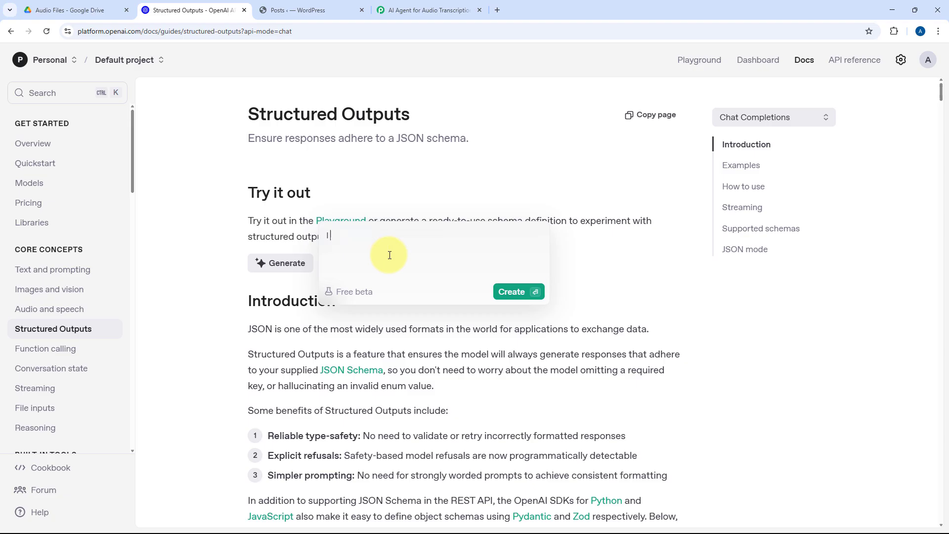
{"action": "type", "text": " an generating the blogs"}
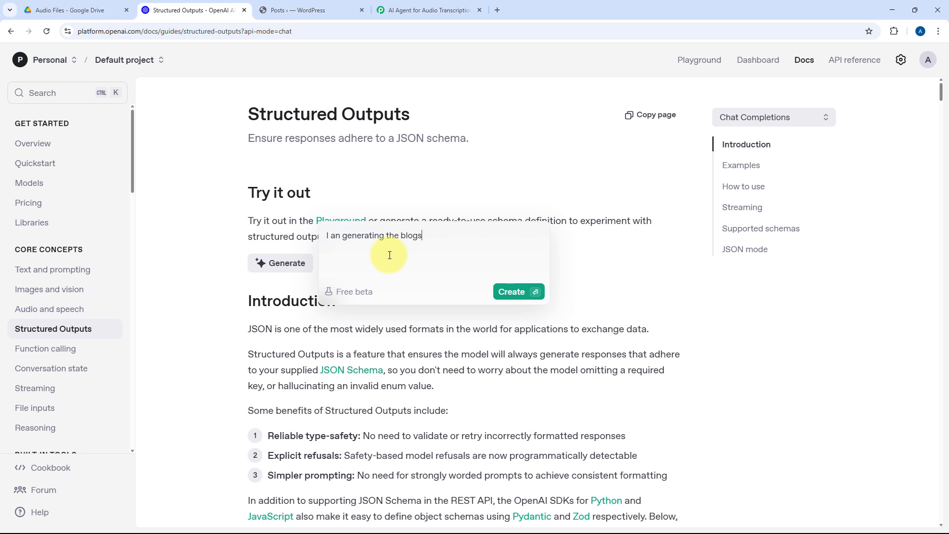
{"action": "type", "text": " and I want to get Title., Conte"}
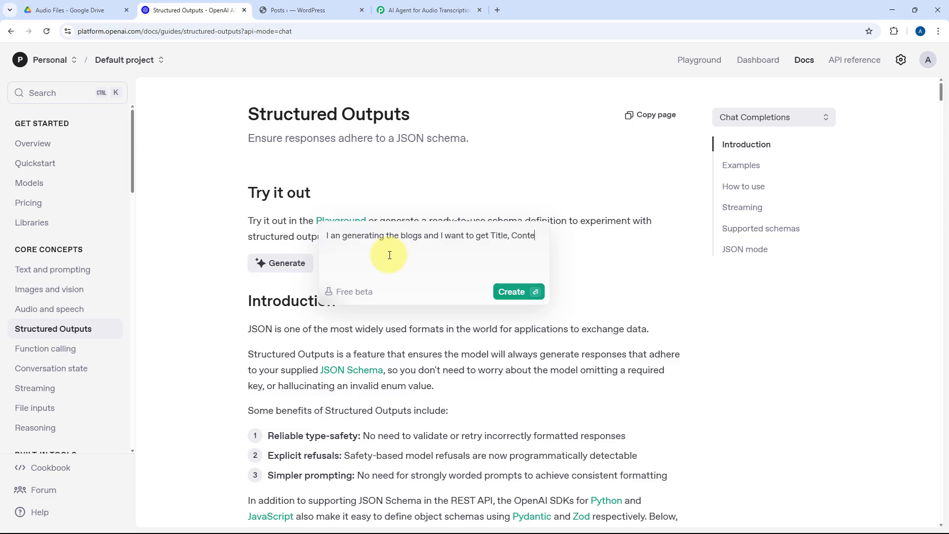
{"action": "type", "text": "nt adn Slug in Response"}
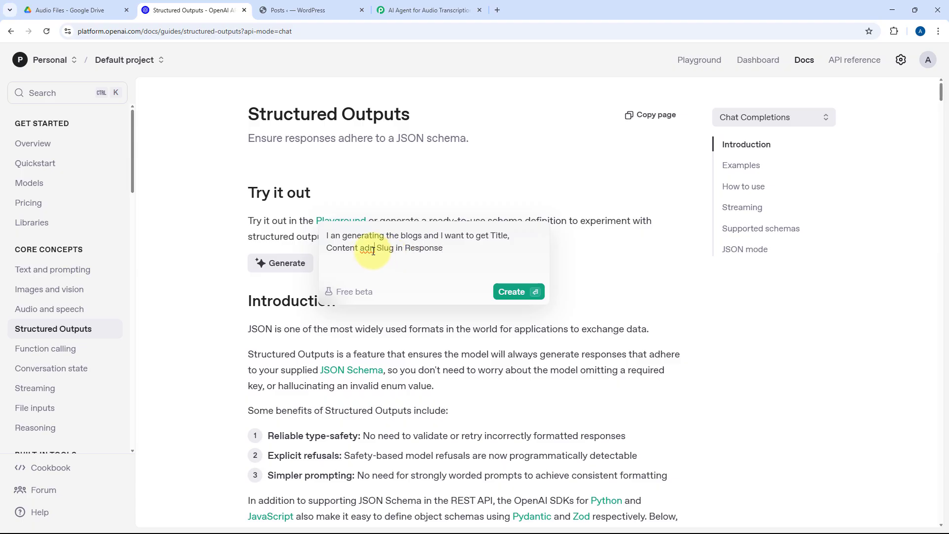
{"action": "key", "text": "BackSpace"}
{"action": "key", "text": "BackSpace"}
{"action": "key", "text": "BackSpace"}
{"action": "type", "text": "and"}
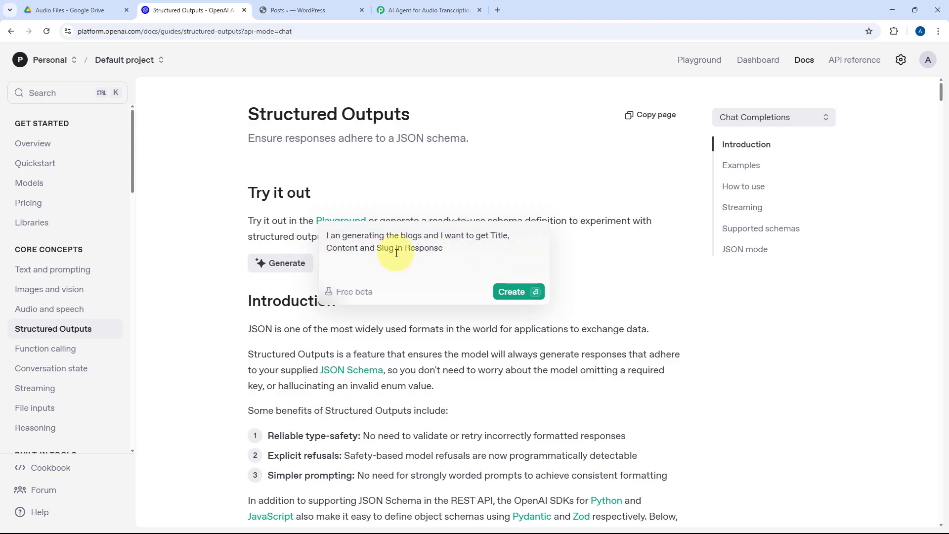
{"action": "left_click", "coordinate": [514, 292]}
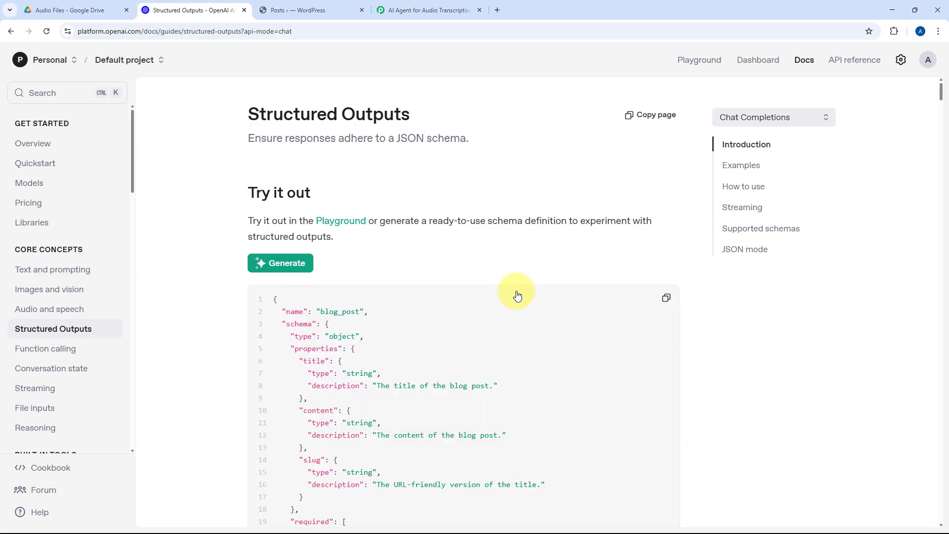
Step: Review the generated blog_post schema and copy it in full
{"action": "scroll", "coordinate": [516, 291], "scroll_direction": "down", "scroll_amount": 4}
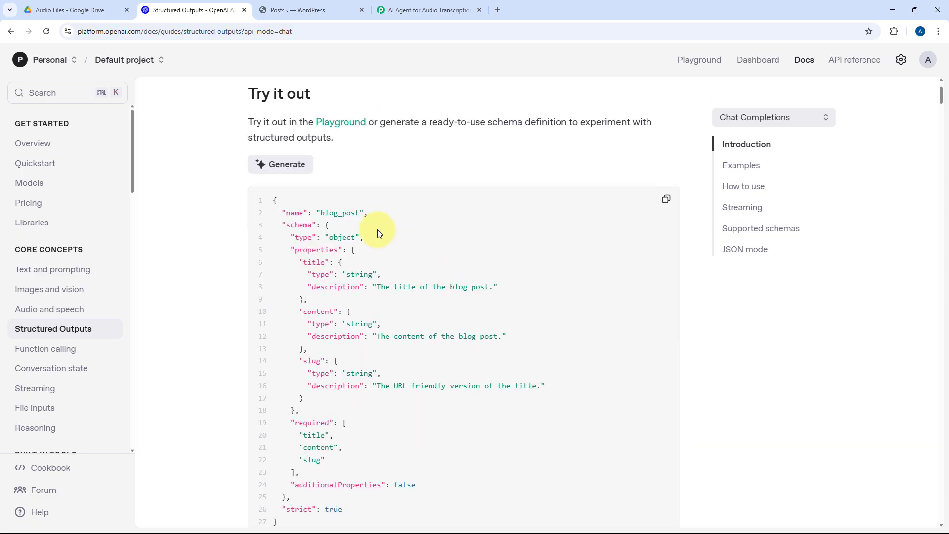
{"action": "scroll", "coordinate": [637, 178], "scroll_direction": "up", "scroll_amount": 2}
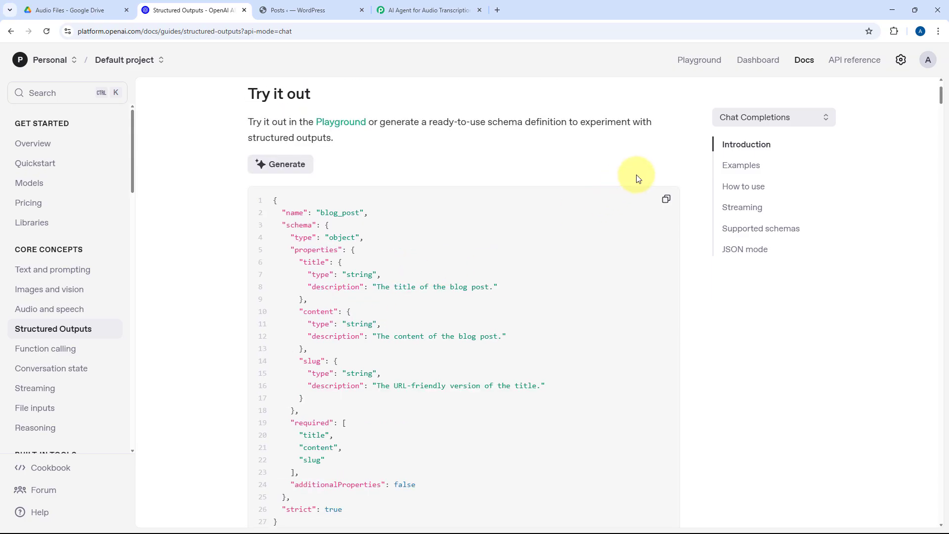
{"action": "left_click", "coordinate": [668, 199]}
Step: Back in Pabbly Connect, replace the {{Your_JSON_Schema}} placeholder in the response format with the copied blog_post schema
{"action": "left_click", "coordinate": [423, 10]}
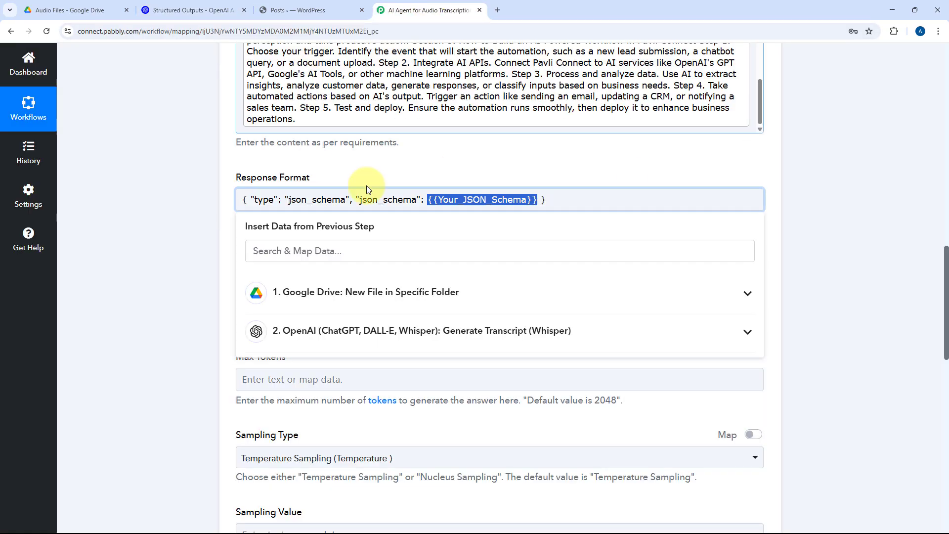
{"action": "left_click", "coordinate": [428, 199]}
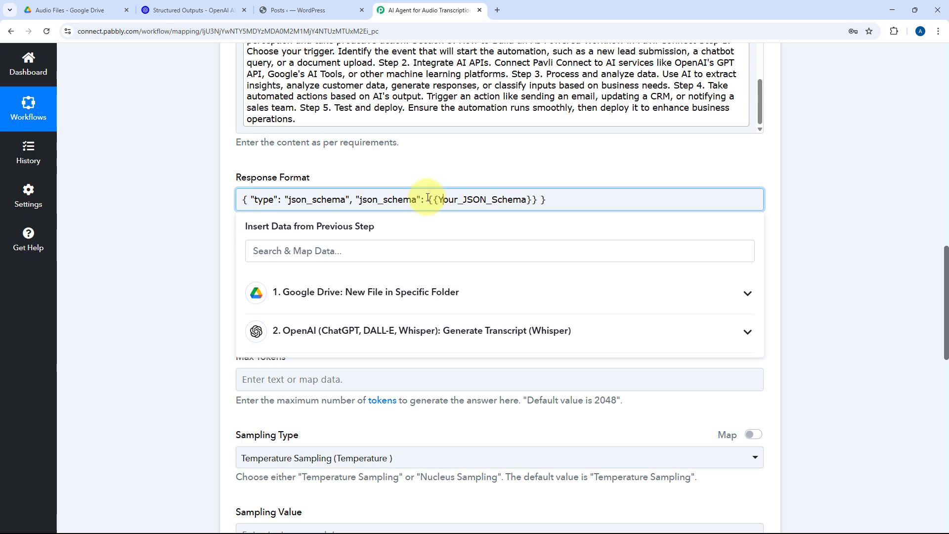
{"action": "left_click_drag", "start_coordinate": [428, 198], "coordinate": [540, 207]}
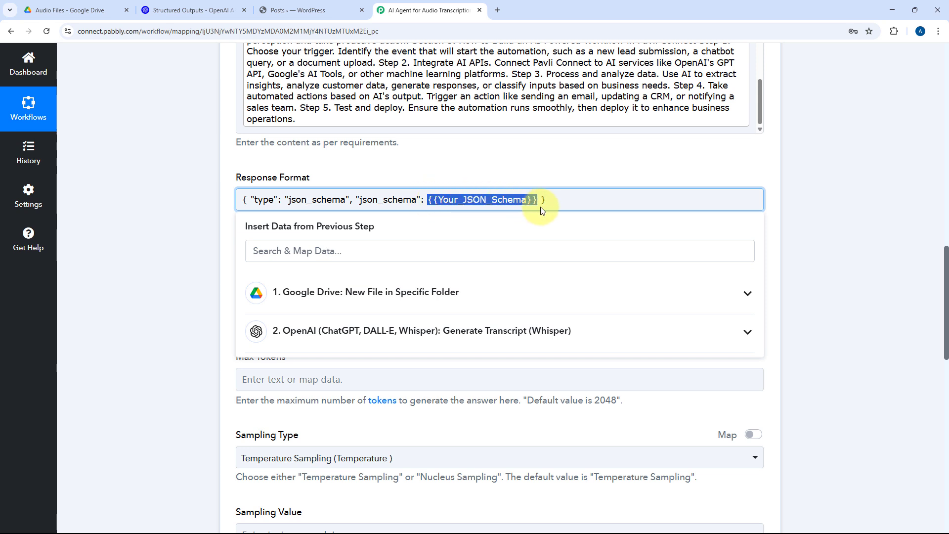
{"action": "key", "text": "BackSpace"}
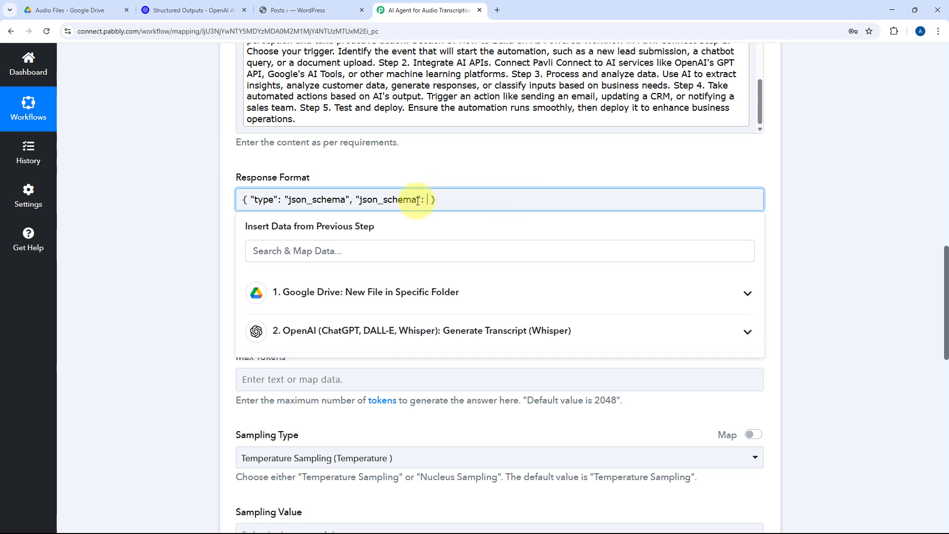
{"action": "key", "text": "ctrl+v"}
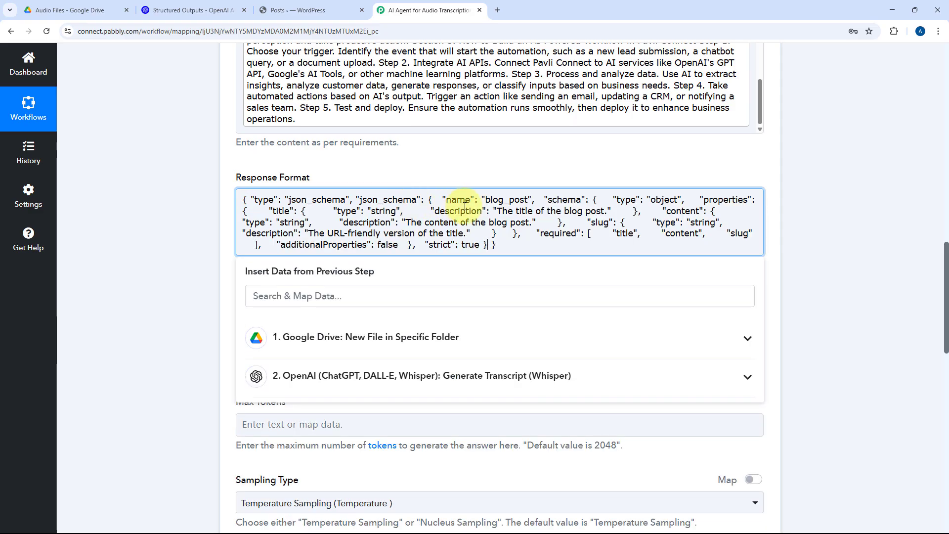
{"action": "left_click", "coordinate": [486, 245]}
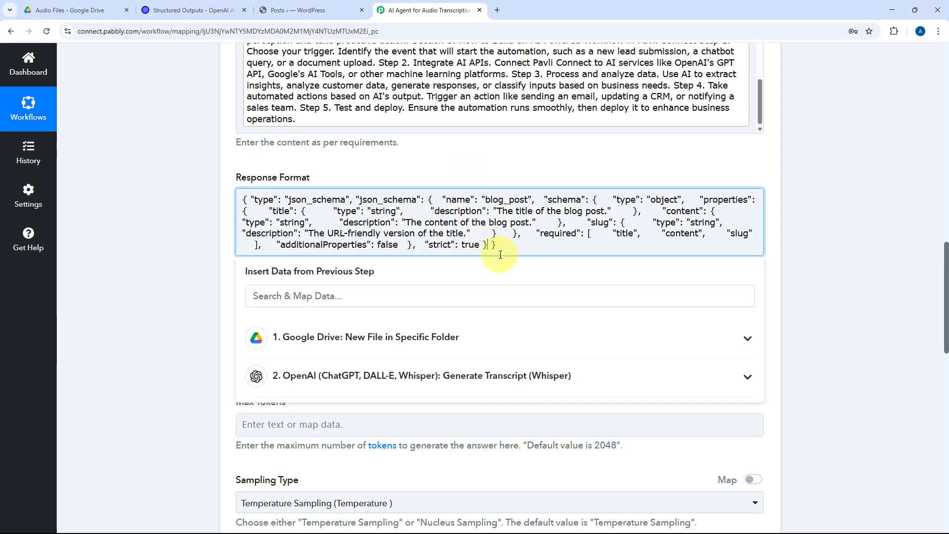
{"action": "left_click", "coordinate": [374, 173]}
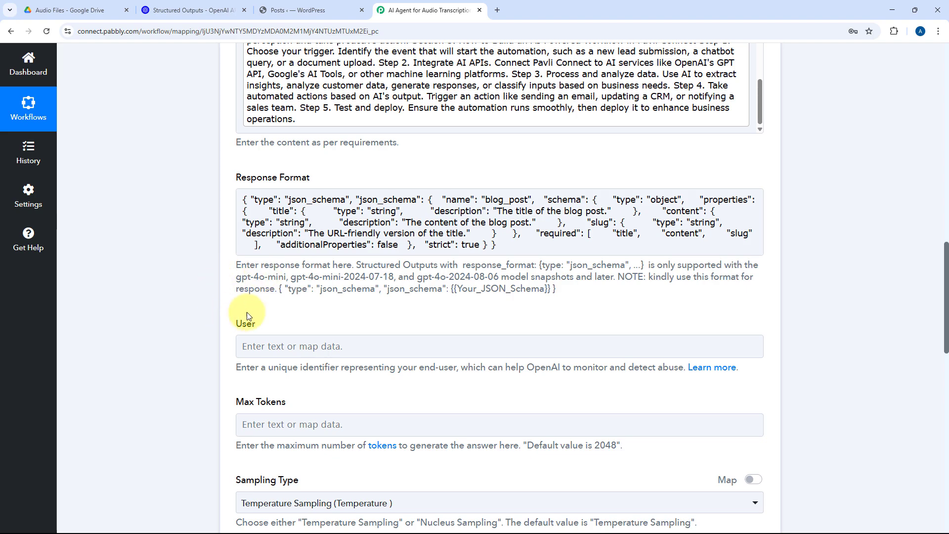
{"action": "left_click", "coordinate": [460, 246]}
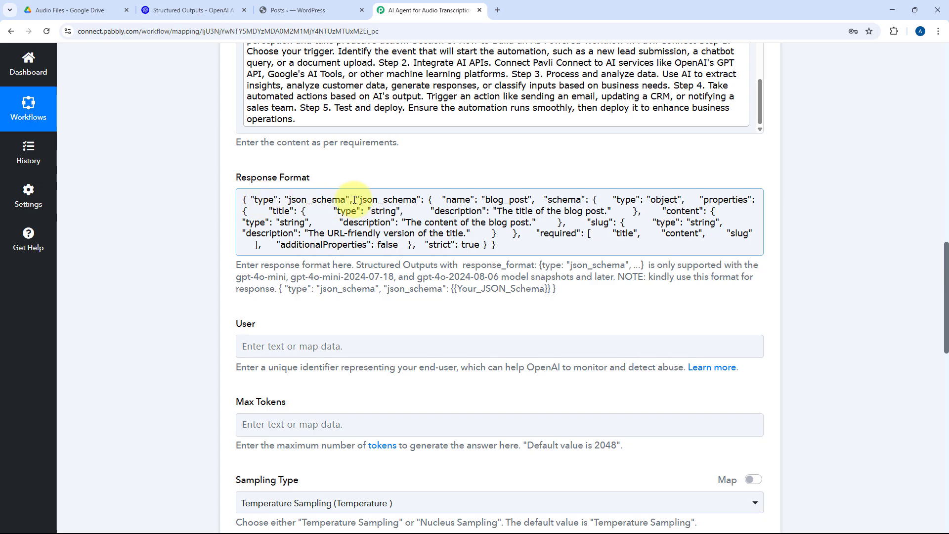
{"action": "left_click_drag", "start_coordinate": [359, 201], "coordinate": [426, 200]}
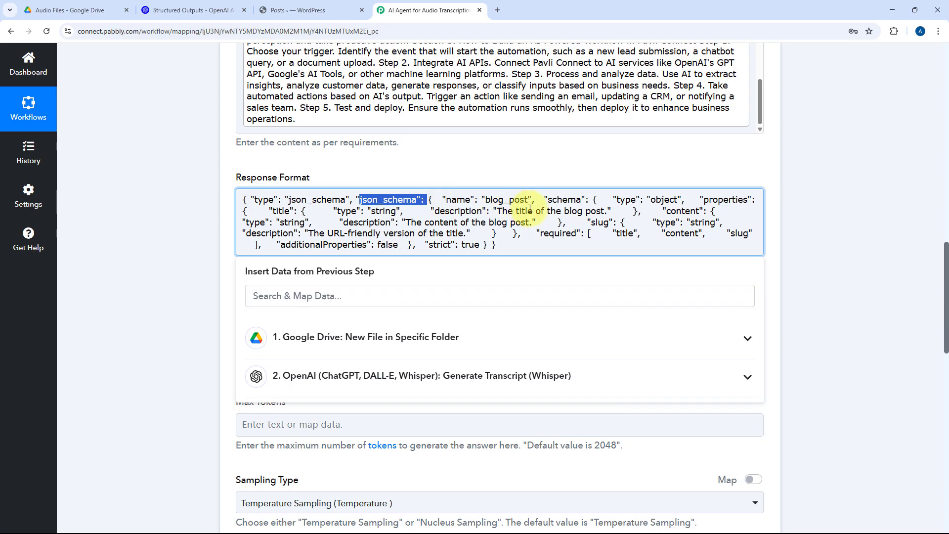
{"action": "left_click", "coordinate": [490, 173]}
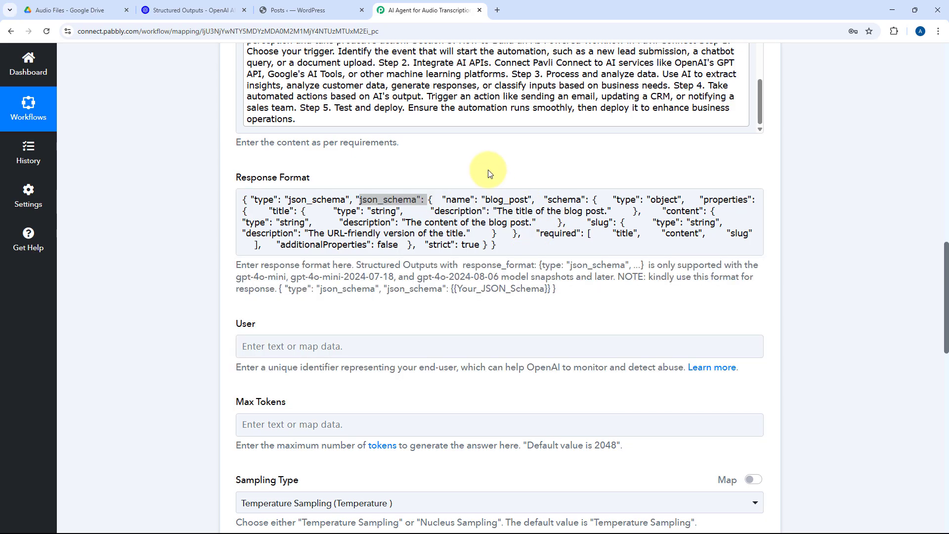
{"action": "left_click", "coordinate": [429, 195]}
{"action": "left_click", "coordinate": [424, 170]}
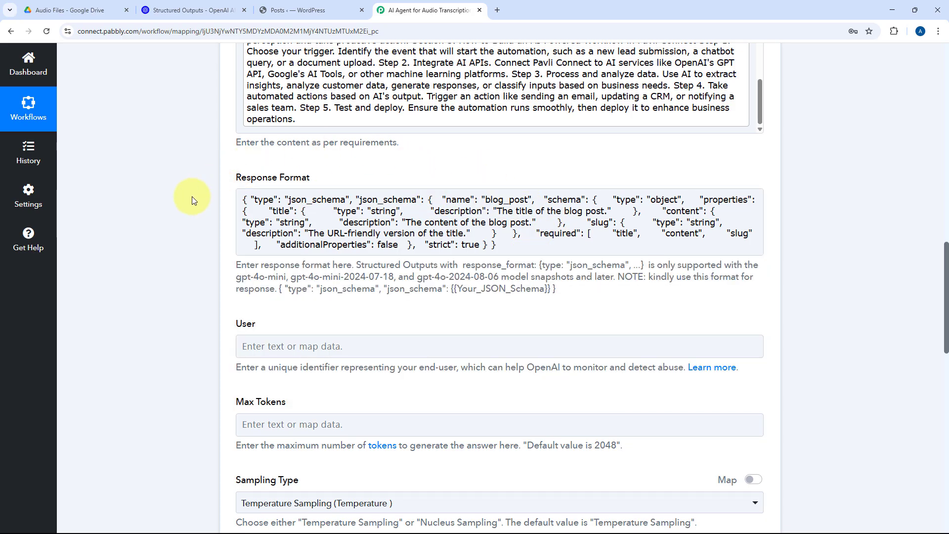
Step: Review the optional settings from User to Number Of Chat Completion, plus the action's model, role, user content and response format
{"action": "scroll", "coordinate": [414, 182], "scroll_direction": "down", "scroll_amount": 3}
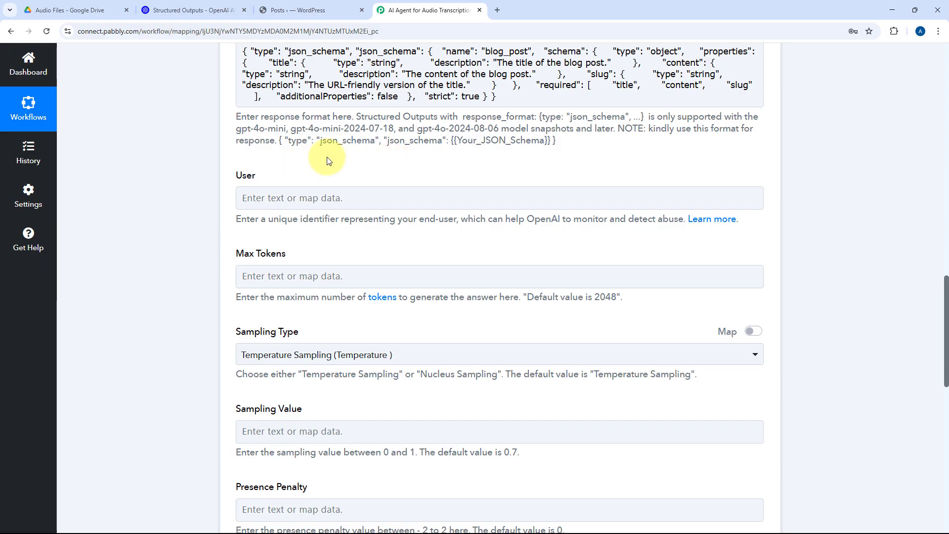
{"action": "scroll", "coordinate": [240, 176], "scroll_direction": "down", "scroll_amount": 3}
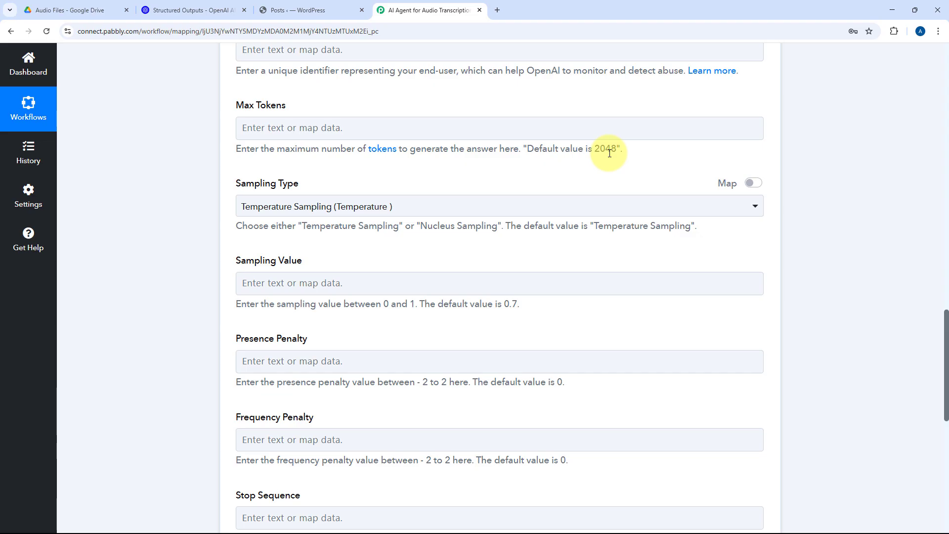
{"action": "scroll", "coordinate": [459, 168], "scroll_direction": "down", "scroll_amount": 1}
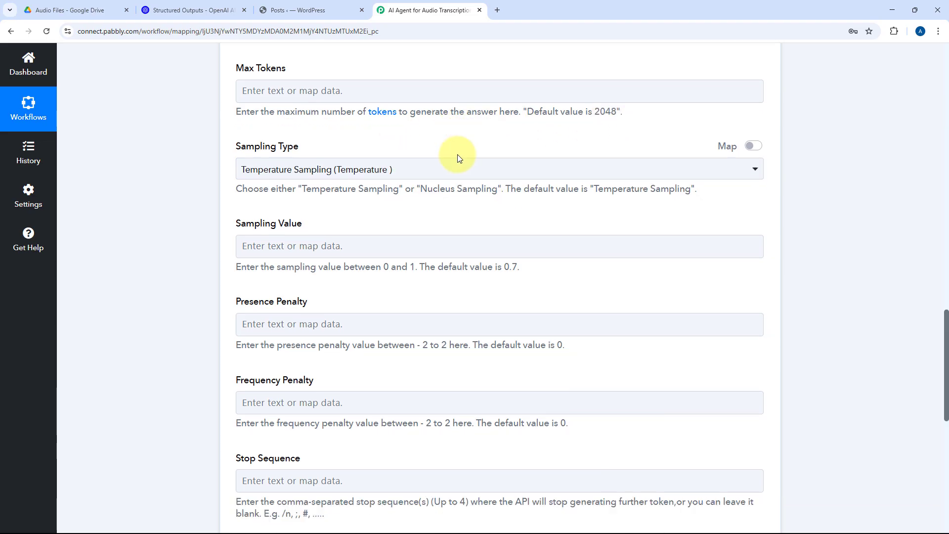
{"action": "scroll", "coordinate": [458, 158], "scroll_direction": "down", "scroll_amount": 2}
{"action": "left_click", "coordinate": [403, 109]}
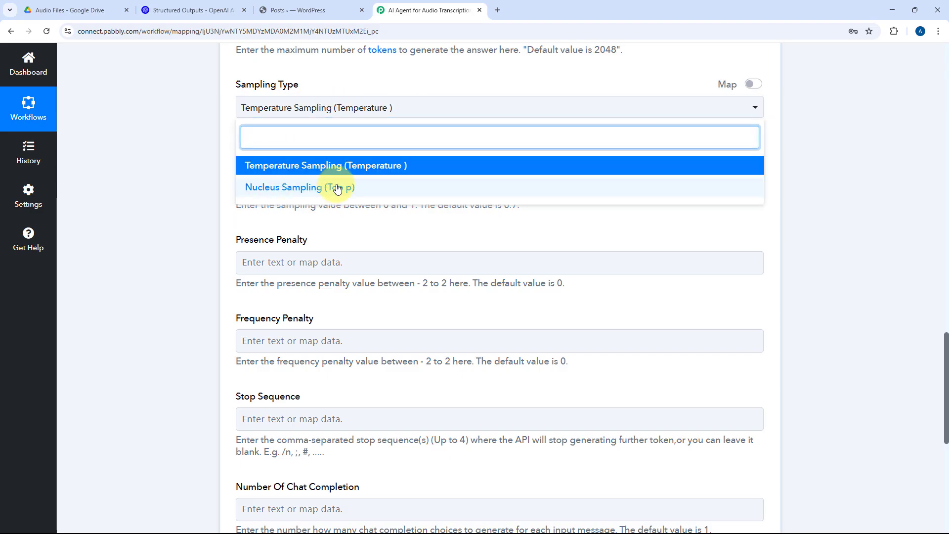
{"action": "left_click", "coordinate": [223, 108]}
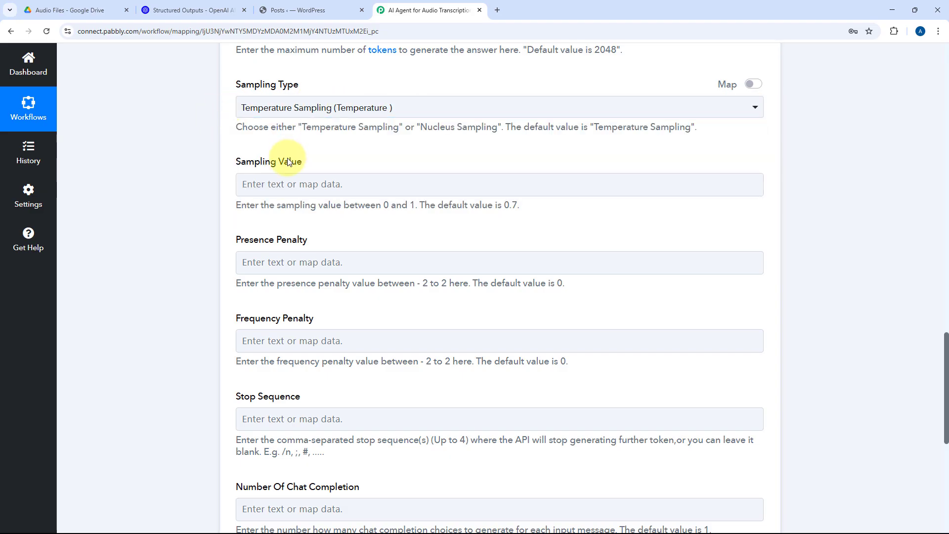
{"action": "left_click", "coordinate": [281, 185]}
{"action": "scroll", "coordinate": [285, 184], "scroll_direction": "down", "scroll_amount": 2}
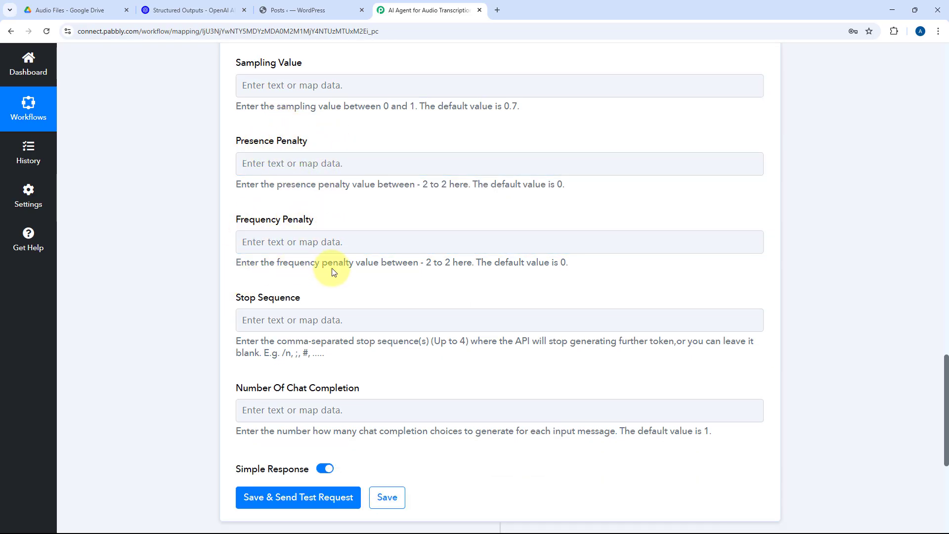
{"action": "scroll", "coordinate": [535, 221], "scroll_direction": "up", "scroll_amount": 3}
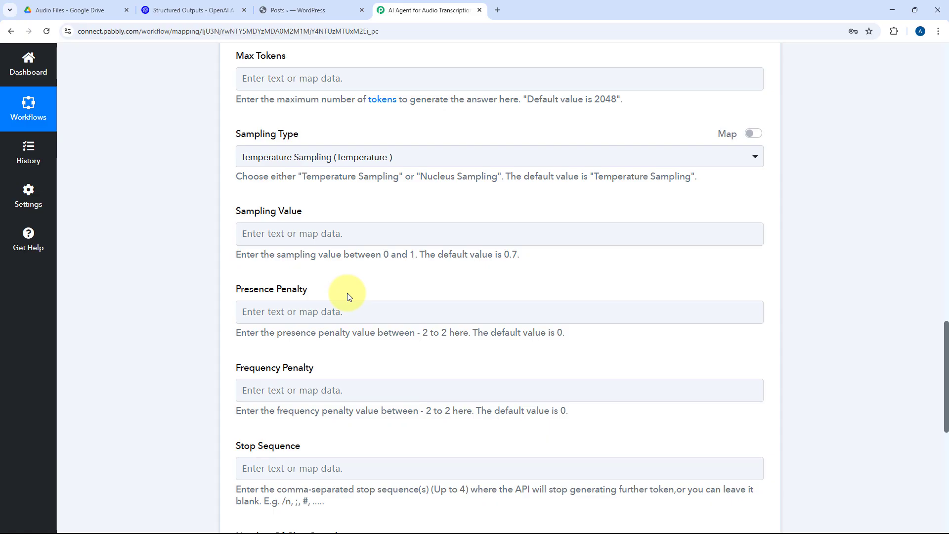
{"action": "scroll", "coordinate": [350, 296], "scroll_direction": "down", "scroll_amount": 3}
{"action": "scroll", "coordinate": [377, 282], "scroll_direction": "down", "scroll_amount": 2}
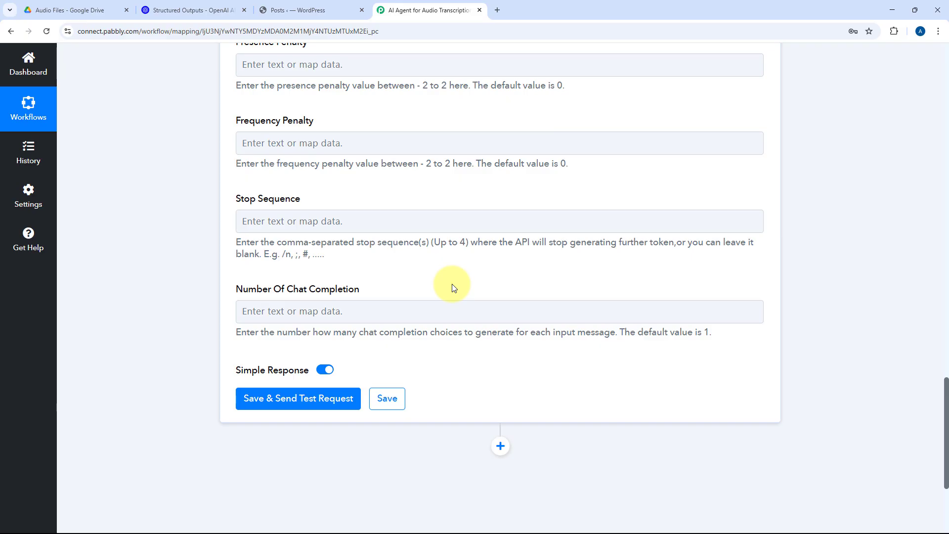
{"action": "scroll", "coordinate": [453, 286], "scroll_direction": "up", "scroll_amount": 15}
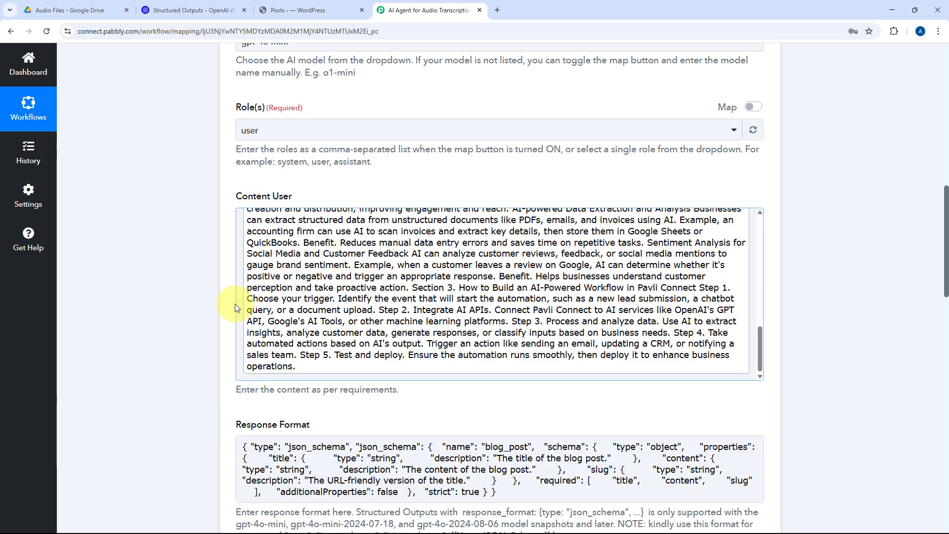
{"action": "scroll", "coordinate": [236, 303], "scroll_direction": "up", "scroll_amount": 6}
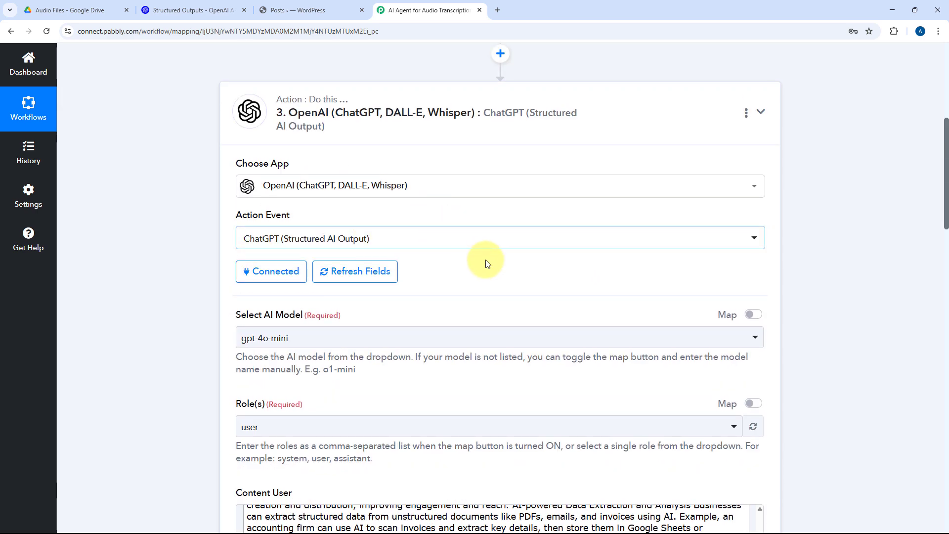
{"action": "scroll", "coordinate": [445, 248], "scroll_direction": "down", "scroll_amount": 3}
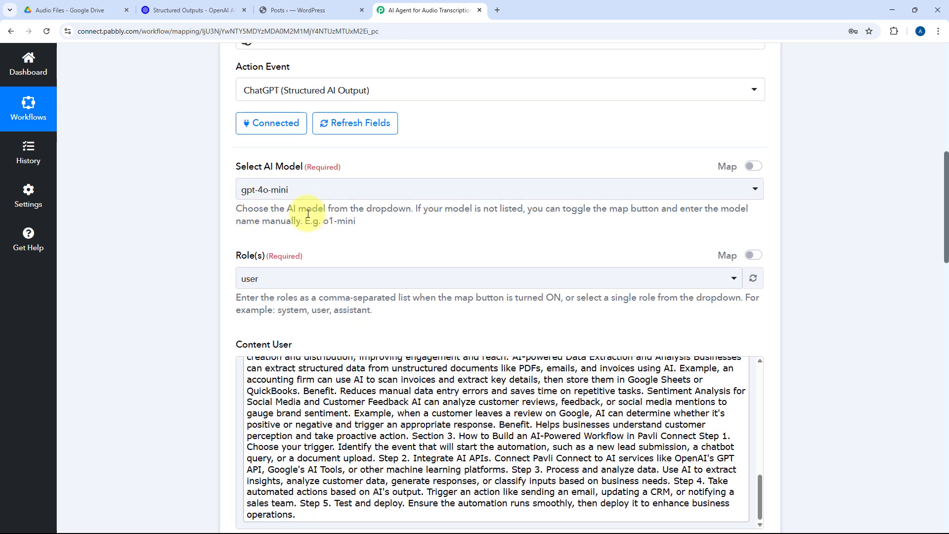
{"action": "scroll", "coordinate": [316, 248], "scroll_direction": "down", "scroll_amount": 4}
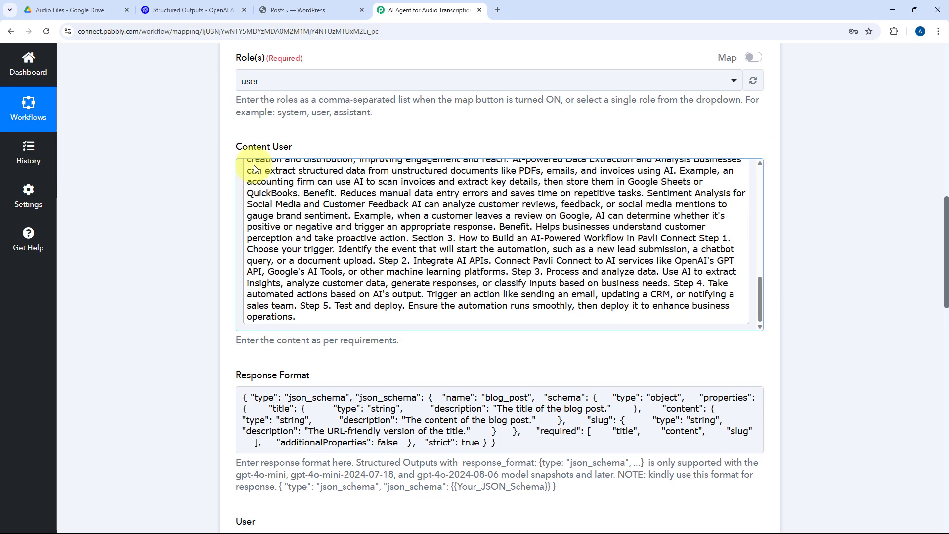
Step: Check the mapped transcription prompt, then save the ChatGPT structured output action and send a test request
{"action": "scroll", "coordinate": [402, 205], "scroll_direction": "up", "scroll_amount": 10}
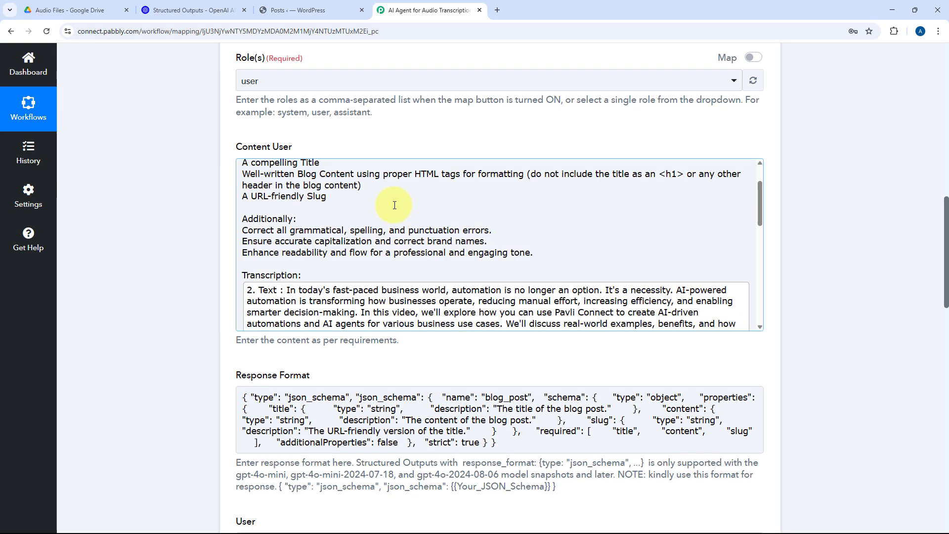
{"action": "scroll", "coordinate": [394, 208], "scroll_direction": "up", "scroll_amount": 2}
{"action": "scroll", "coordinate": [346, 210], "scroll_direction": "down", "scroll_amount": 4}
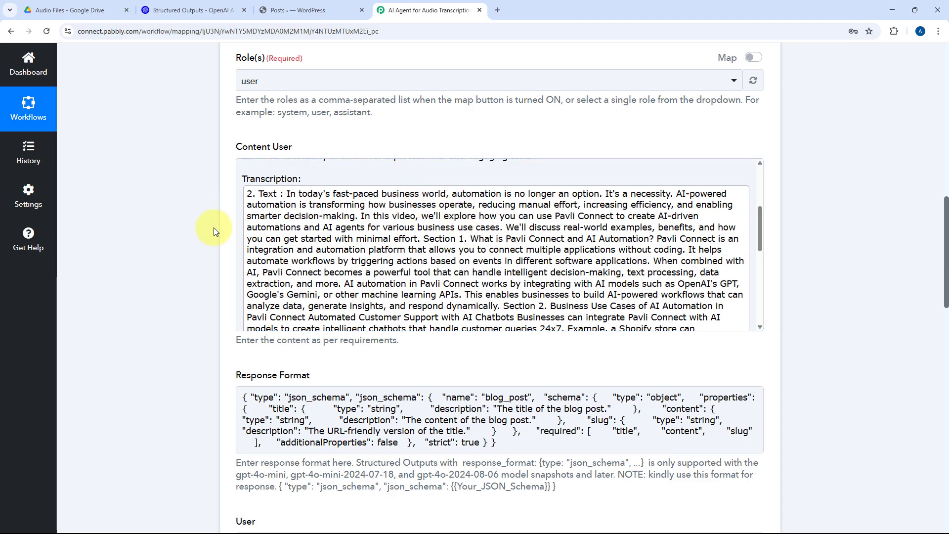
{"action": "scroll", "coordinate": [213, 228], "scroll_direction": "down", "scroll_amount": 4}
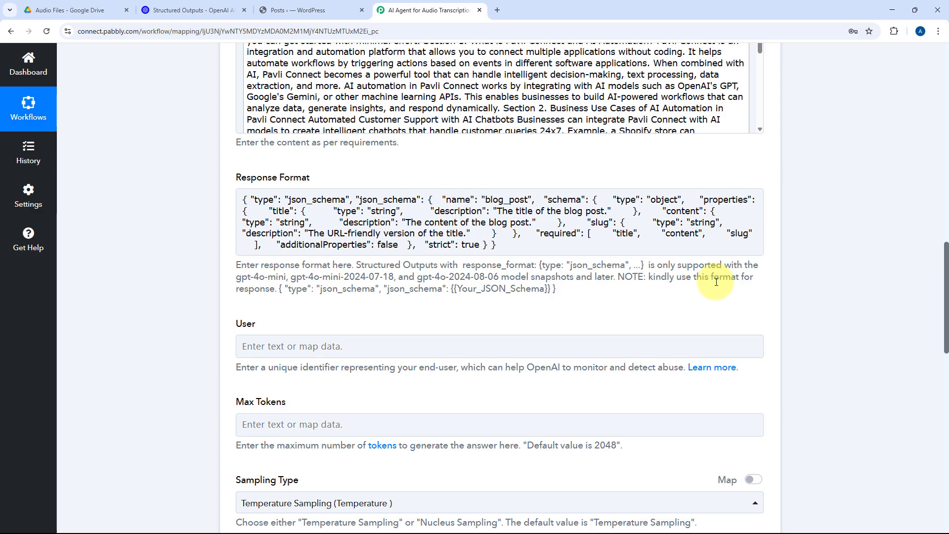
{"action": "scroll", "coordinate": [148, 290], "scroll_direction": "down", "scroll_amount": 14}
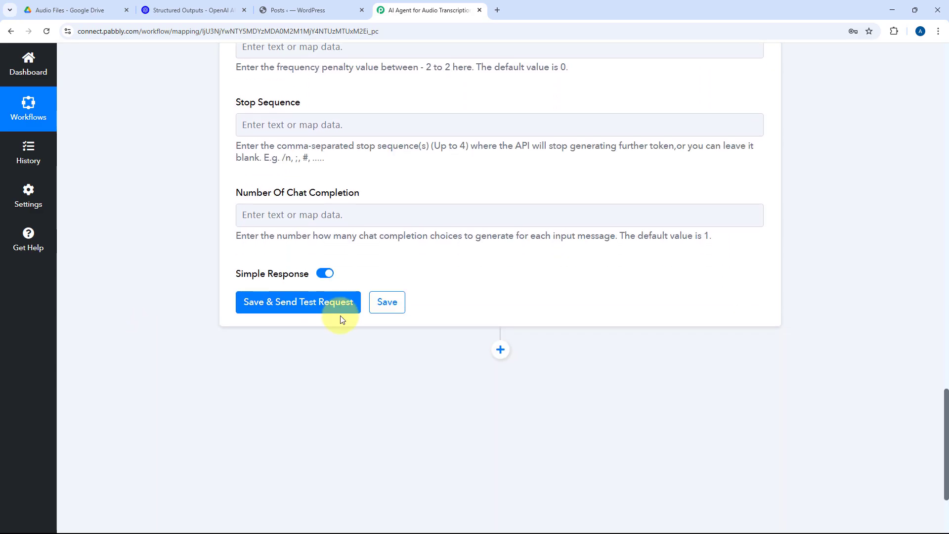
{"action": "left_click", "coordinate": [315, 300]}
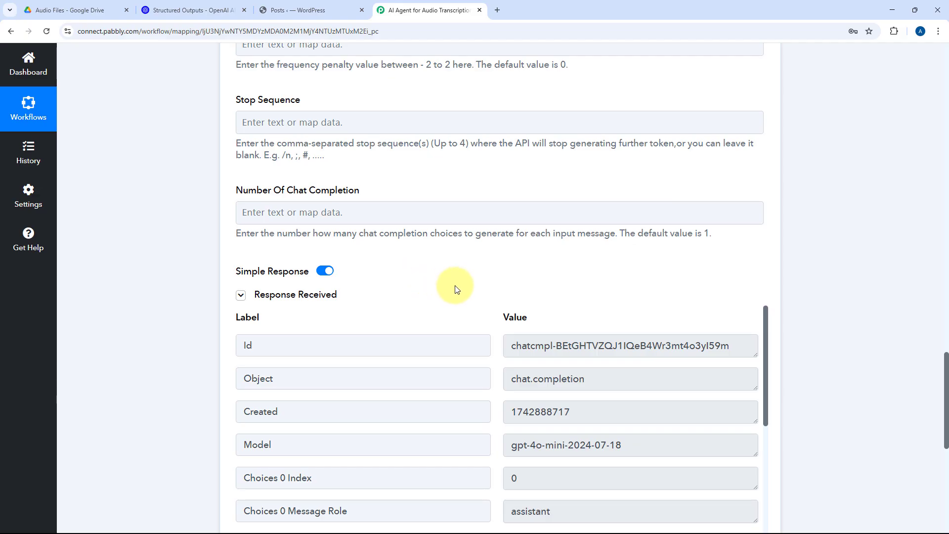
Step: Check the received ChatGPT response for separate title, content and slug fields
{"action": "scroll", "coordinate": [475, 290], "scroll_direction": "down", "scroll_amount": 3}
{"action": "scroll", "coordinate": [477, 259], "scroll_direction": "down", "scroll_amount": 5}
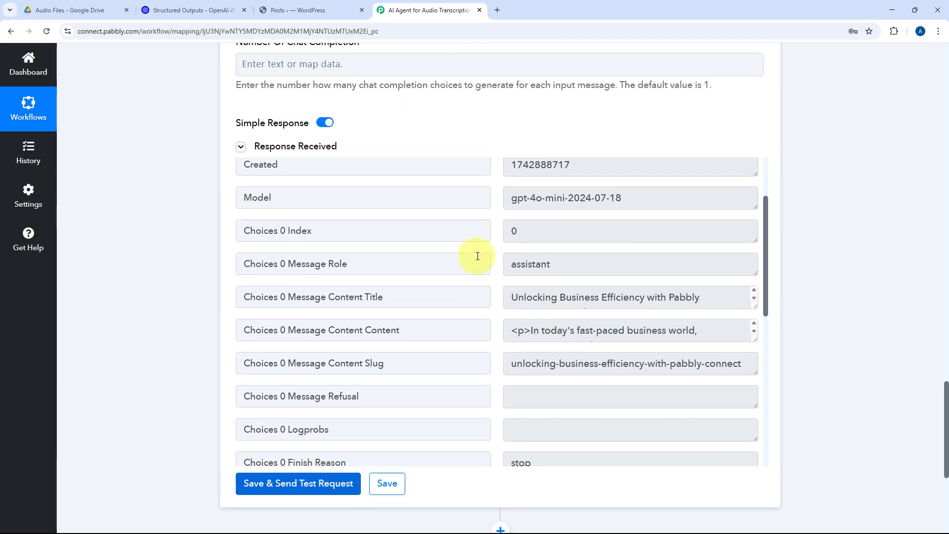
{"action": "scroll", "coordinate": [478, 256], "scroll_direction": "up", "scroll_amount": 1}
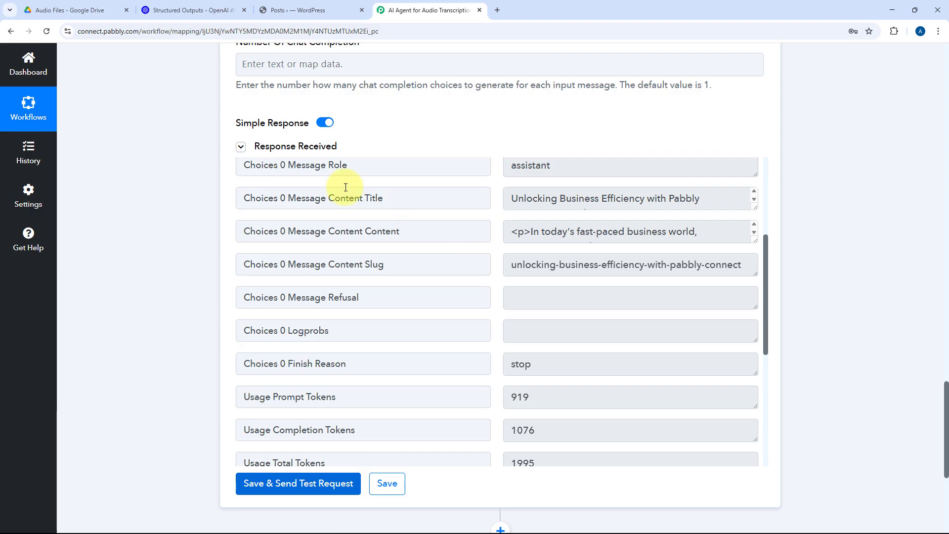
{"action": "double_click", "coordinate": [375, 198]}
{"action": "double_click", "coordinate": [393, 232]}
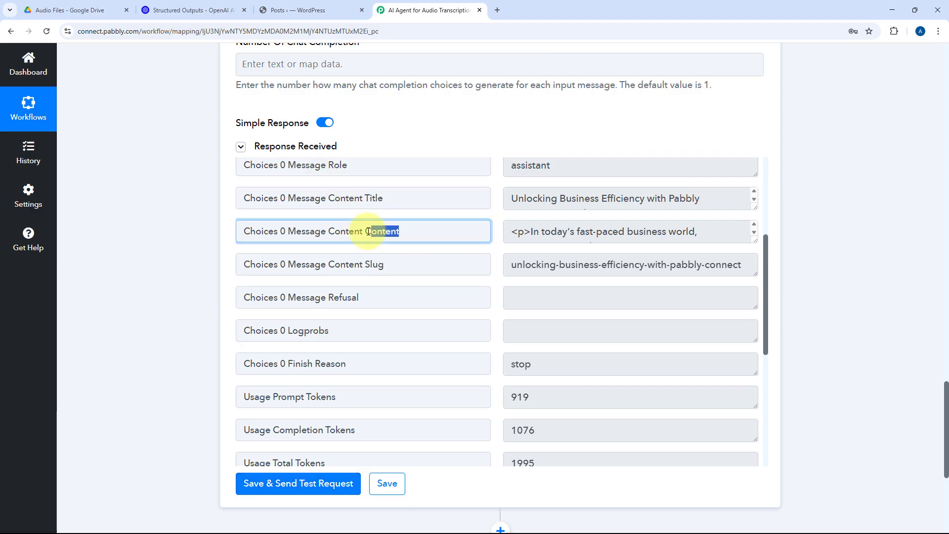
{"action": "double_click", "coordinate": [374, 264]}
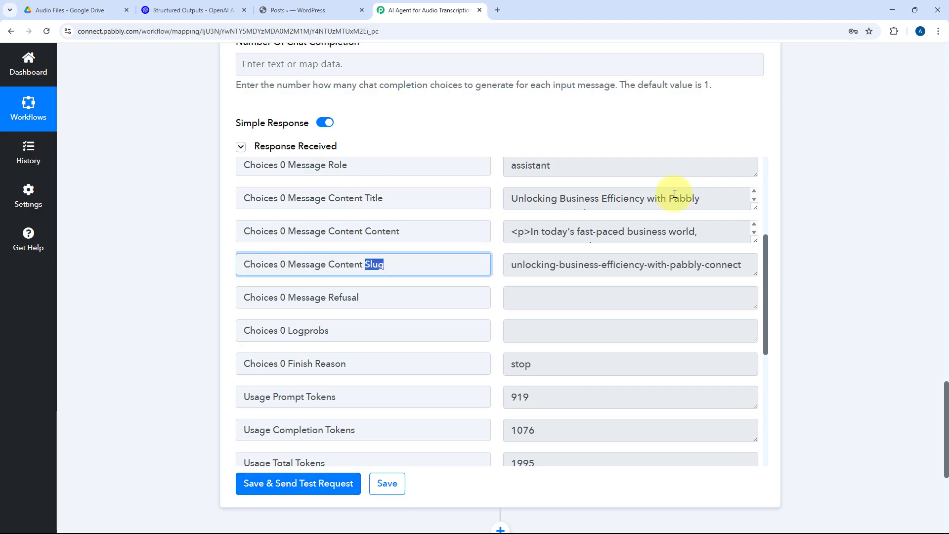
Step: Enlarge and read the generated blog title, HTML content and slug values in the received response
{"action": "left_click", "coordinate": [752, 206]}
{"action": "left_click_drag", "start_coordinate": [725, 235], "coordinate": [505, 202]}
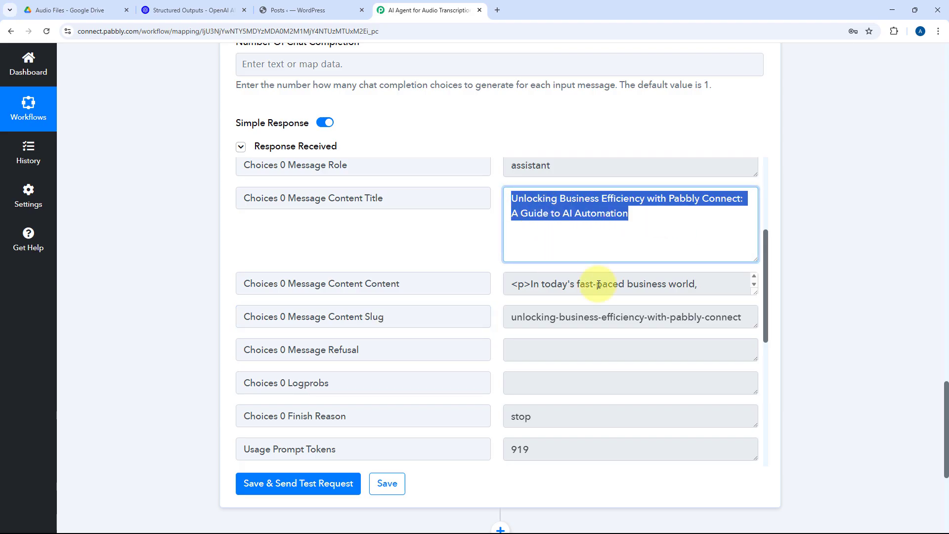
{"action": "left_click_drag", "start_coordinate": [755, 292], "coordinate": [759, 419]}
{"action": "left_click", "coordinate": [636, 358]}
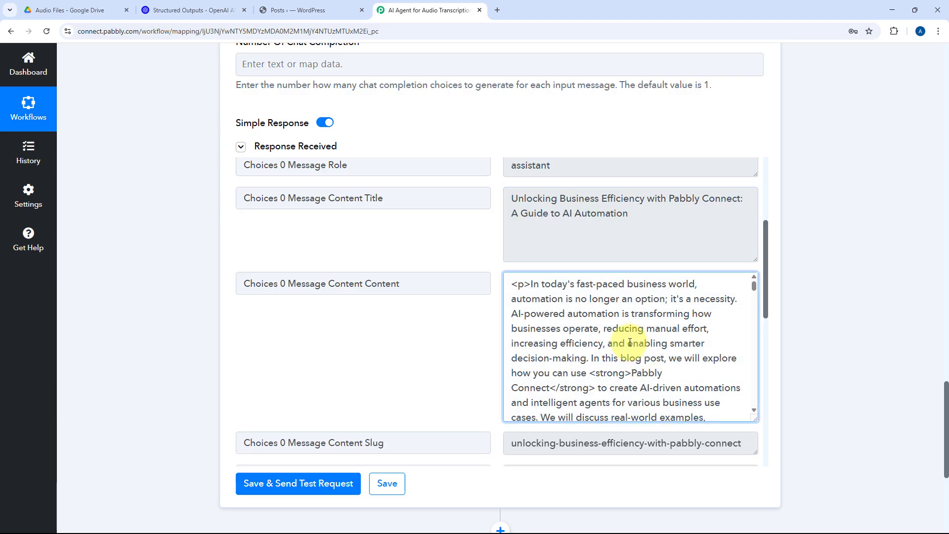
{"action": "scroll", "coordinate": [636, 358], "scroll_direction": "down", "scroll_amount": 2}
{"action": "scroll", "coordinate": [597, 351], "scroll_direction": "down", "scroll_amount": 1}
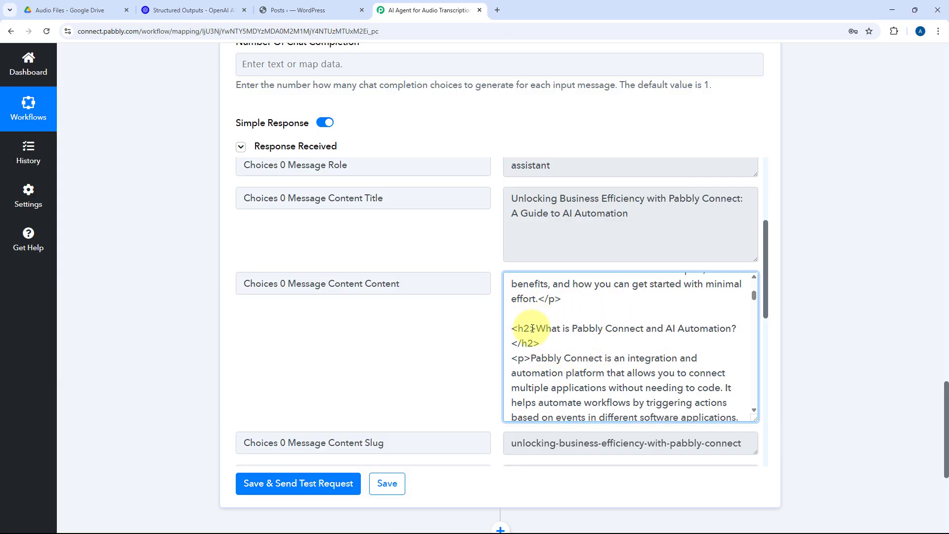
{"action": "scroll", "coordinate": [605, 375], "scroll_direction": "down", "scroll_amount": 4}
{"action": "scroll", "coordinate": [483, 330], "scroll_direction": "down", "scroll_amount": 3}
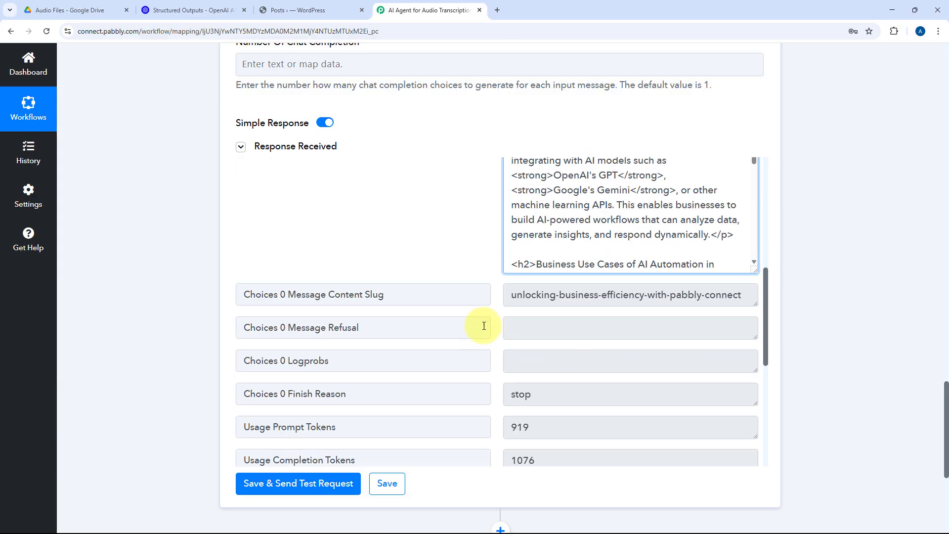
{"action": "left_click", "coordinate": [652, 296]}
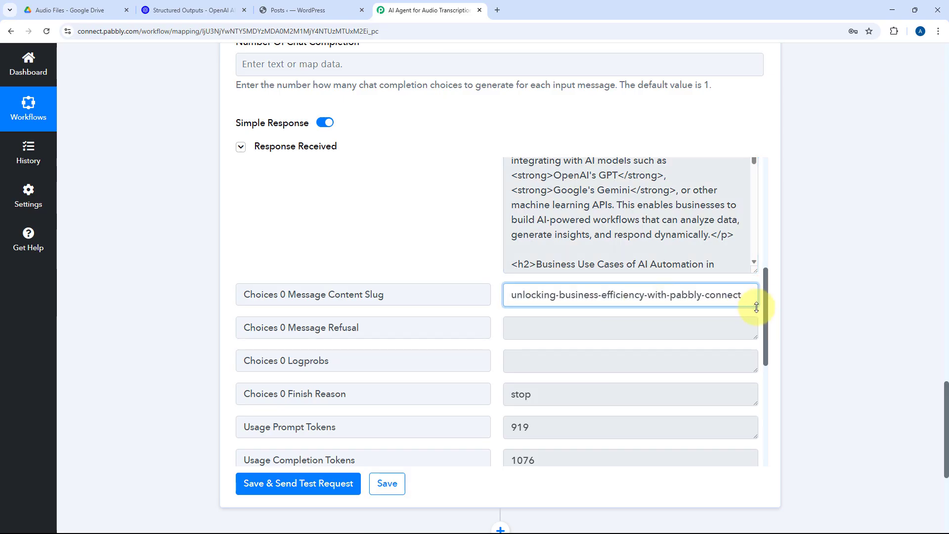
{"action": "left_click_drag", "start_coordinate": [756, 307], "coordinate": [747, 327]}
{"action": "scroll", "coordinate": [482, 276], "scroll_direction": "up", "scroll_amount": 2}
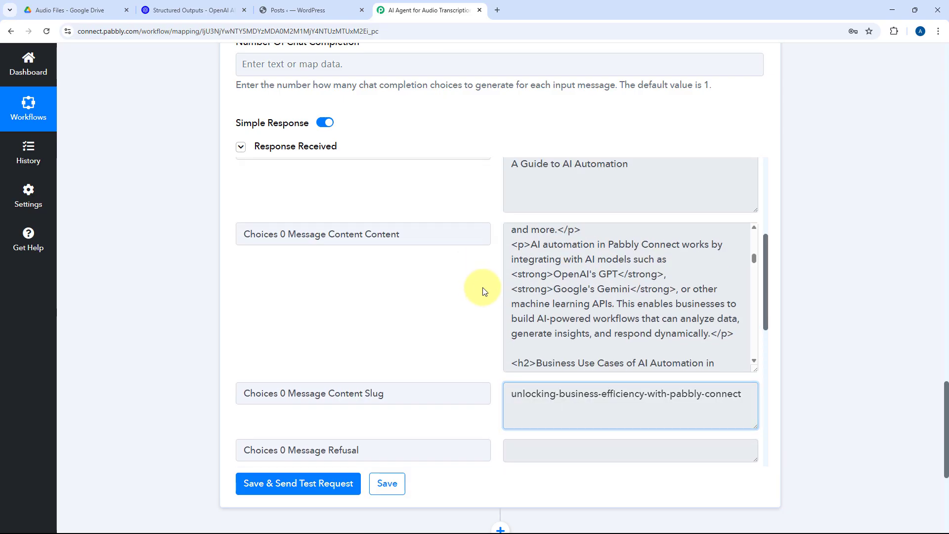
{"action": "scroll", "coordinate": [483, 290], "scroll_direction": "up", "scroll_amount": 2}
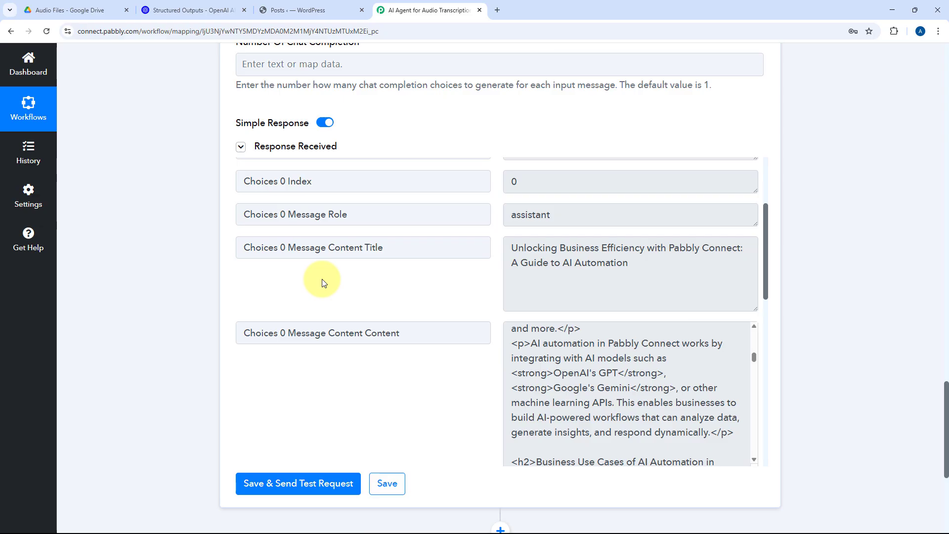
Step: Add a WordPress action after the ChatGPT action and set its event to Create a Post
{"action": "left_click", "coordinate": [344, 11]}
{"action": "left_click", "coordinate": [390, 10]}
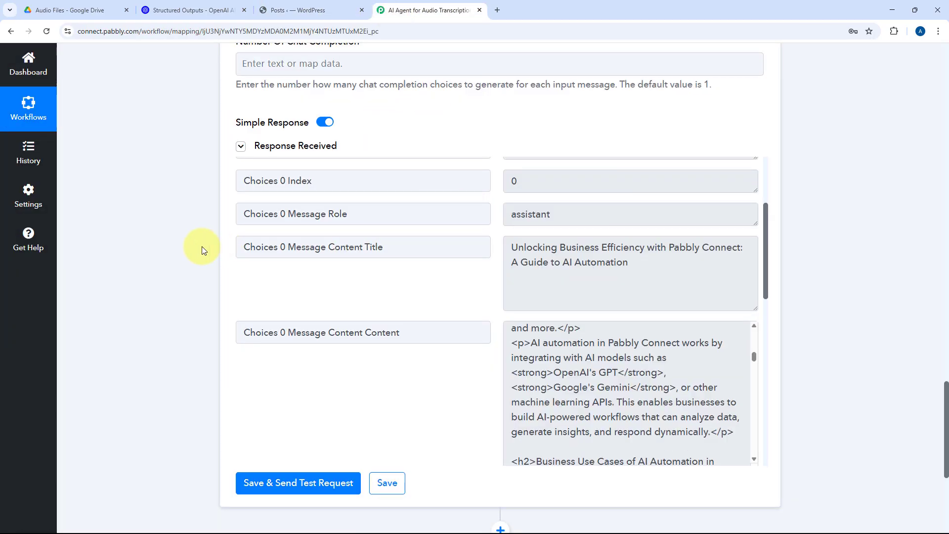
{"action": "scroll", "coordinate": [202, 249], "scroll_direction": "down", "scroll_amount": 5}
{"action": "left_click", "coordinate": [500, 255]}
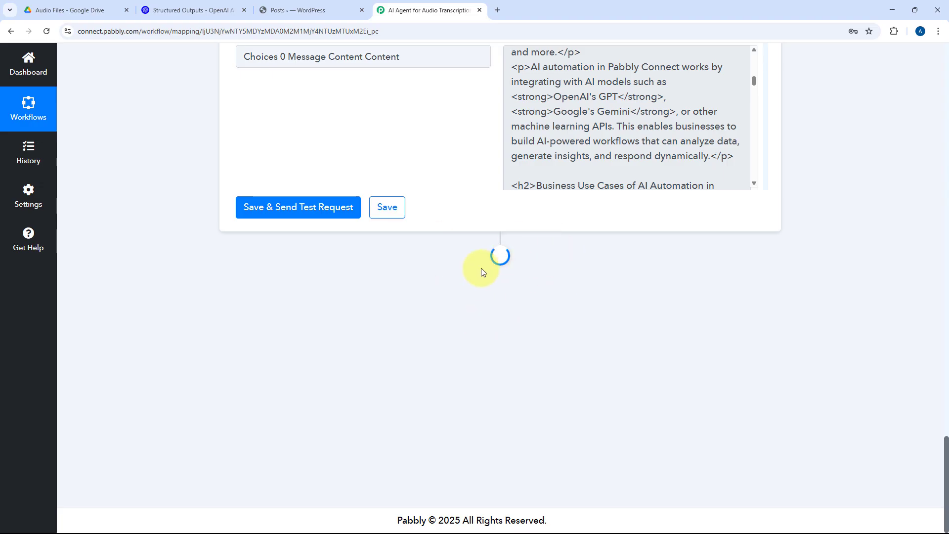
{"action": "left_click", "coordinate": [251, 243]}
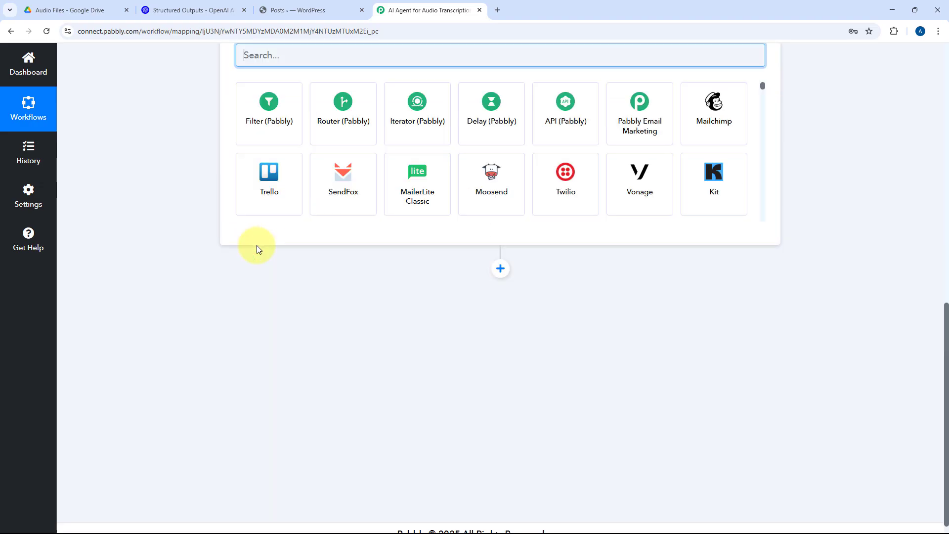
{"action": "type", "text": "Word"}
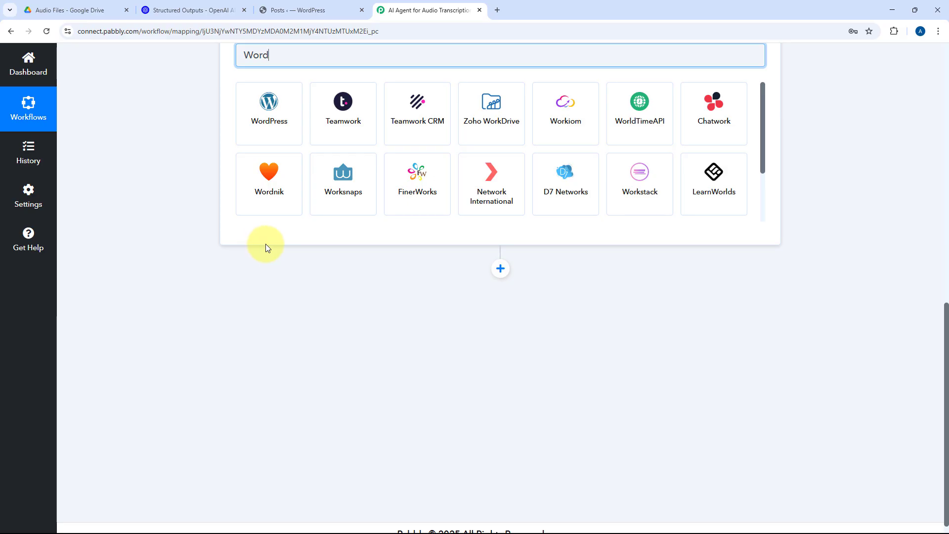
{"action": "left_click", "coordinate": [279, 157]}
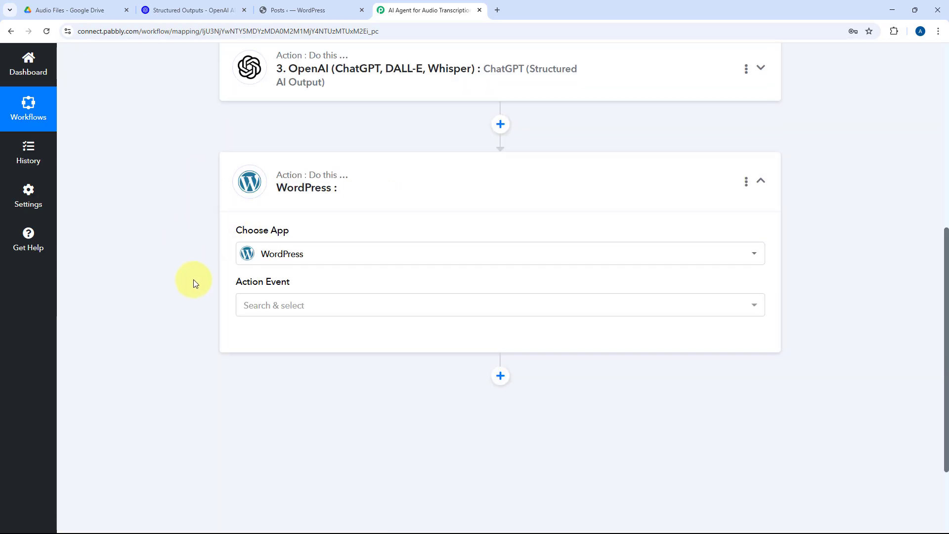
{"action": "left_click", "coordinate": [321, 259]}
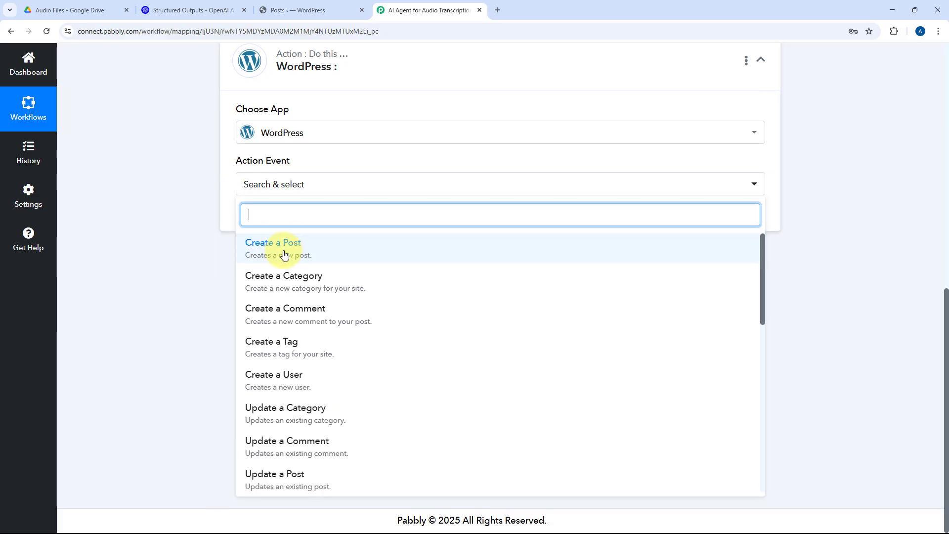
{"action": "left_click", "coordinate": [322, 251]}
Step: Start adding a new WordPress connection for the Create a Post action and review the required account fields
{"action": "left_click", "coordinate": [276, 222]}
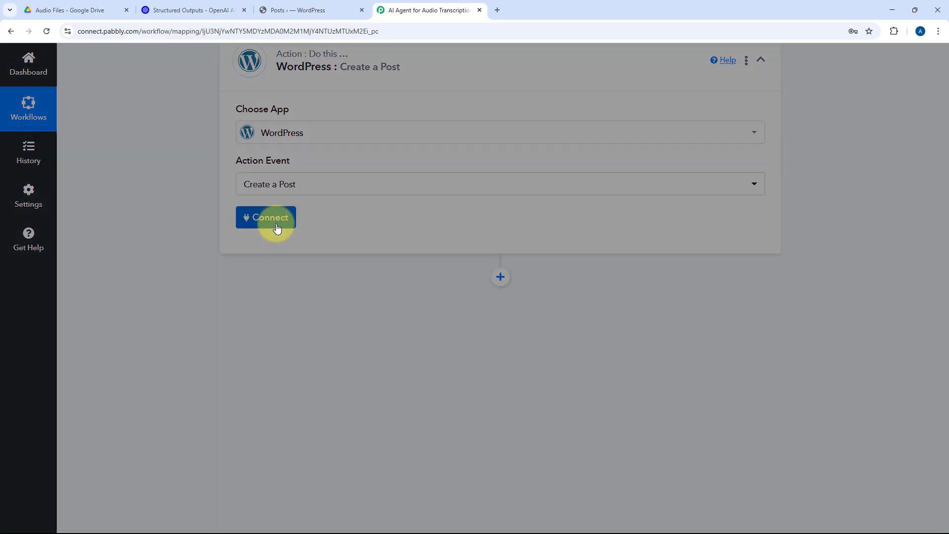
{"action": "left_click", "coordinate": [439, 164]}
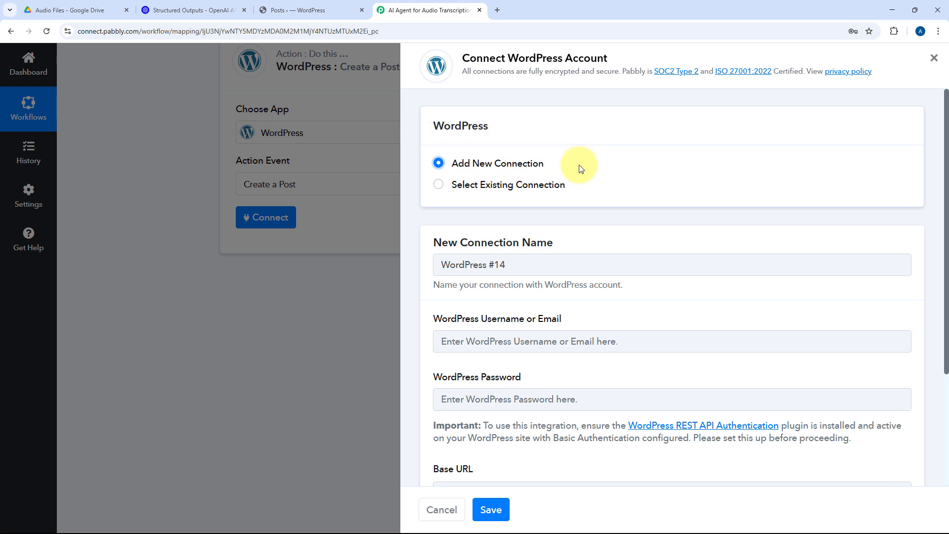
{"action": "scroll", "coordinate": [579, 166], "scroll_direction": "down", "scroll_amount": 3}
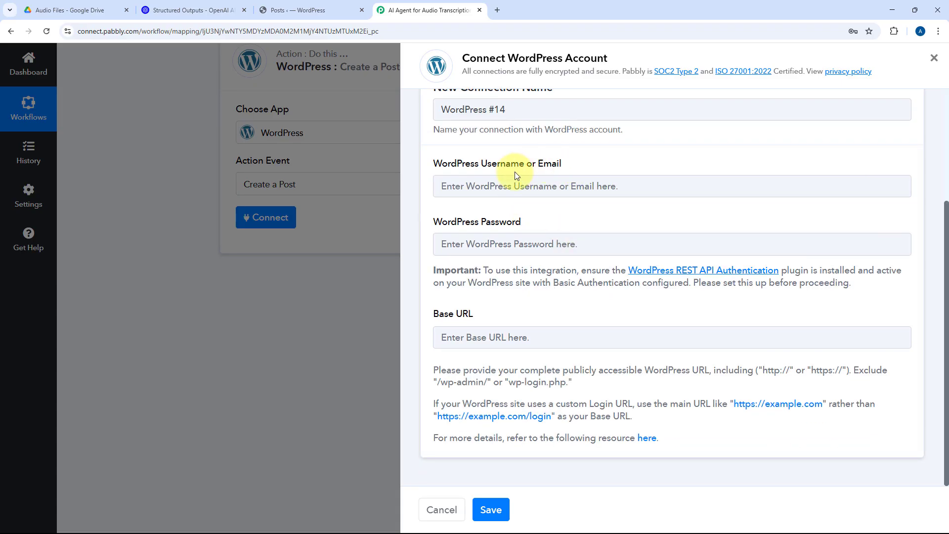
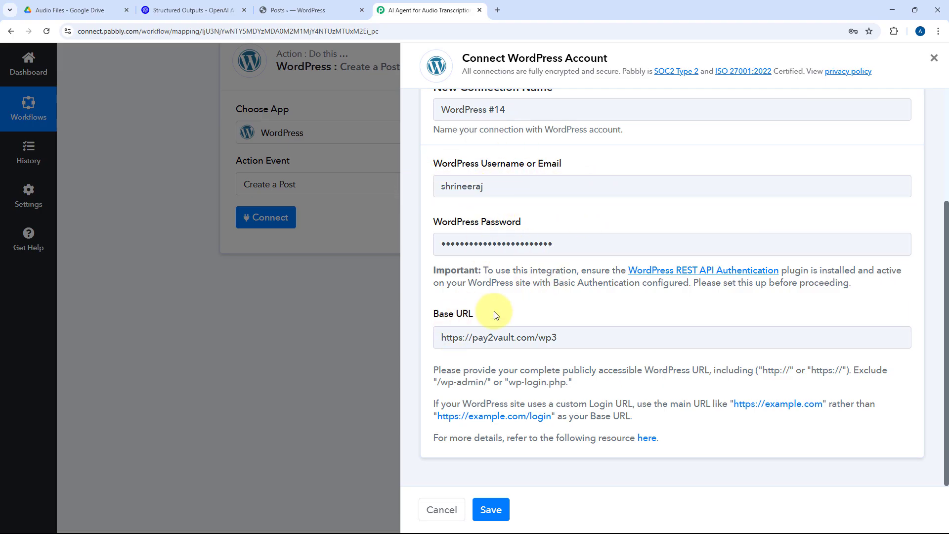
Step: Save the new WordPress connection and choose Posts as the post type for the Create a Post action
{"action": "left_click", "coordinate": [492, 512]}
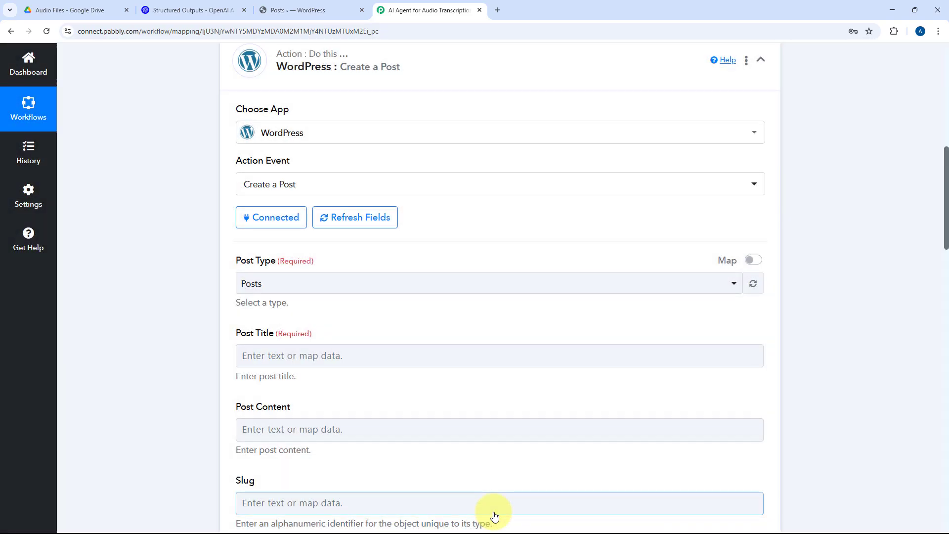
{"action": "left_click", "coordinate": [489, 356]}
{"action": "scroll", "coordinate": [489, 356], "scroll_direction": "down", "scroll_amount": 2}
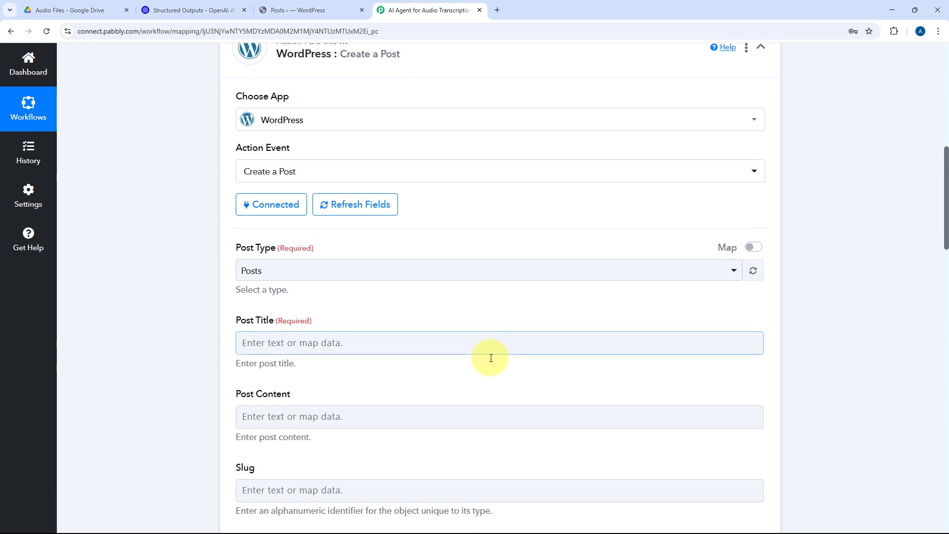
{"action": "left_click", "coordinate": [334, 186]}
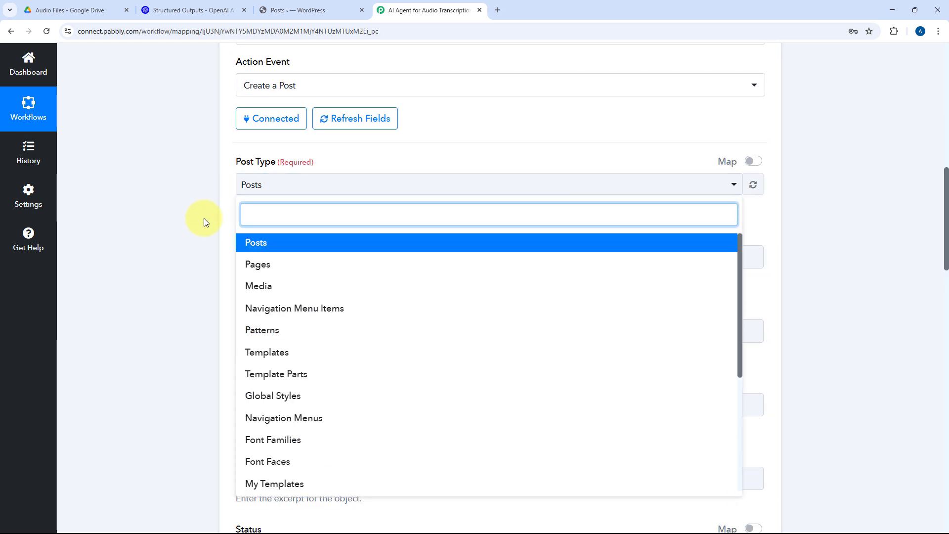
{"action": "scroll", "coordinate": [194, 245], "scroll_direction": "down", "scroll_amount": 1}
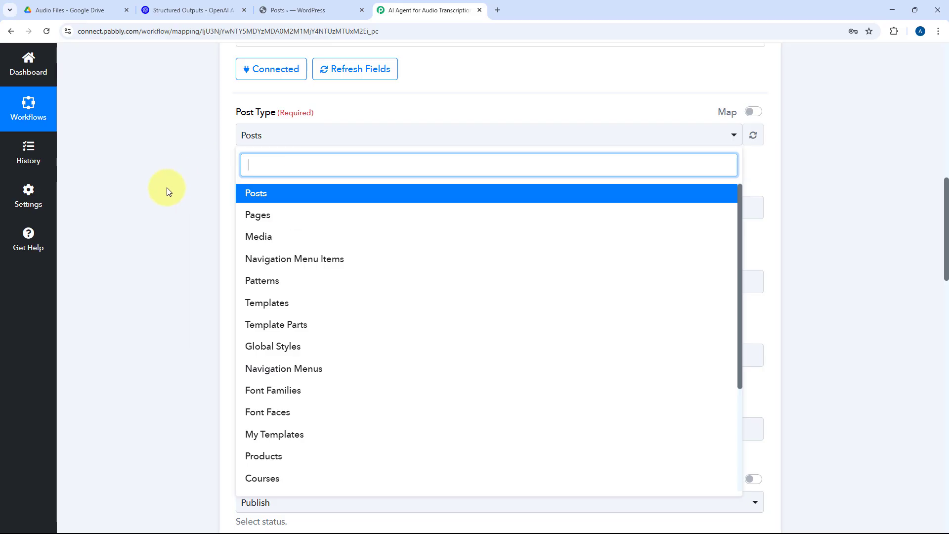
{"action": "left_click", "coordinate": [260, 192]}
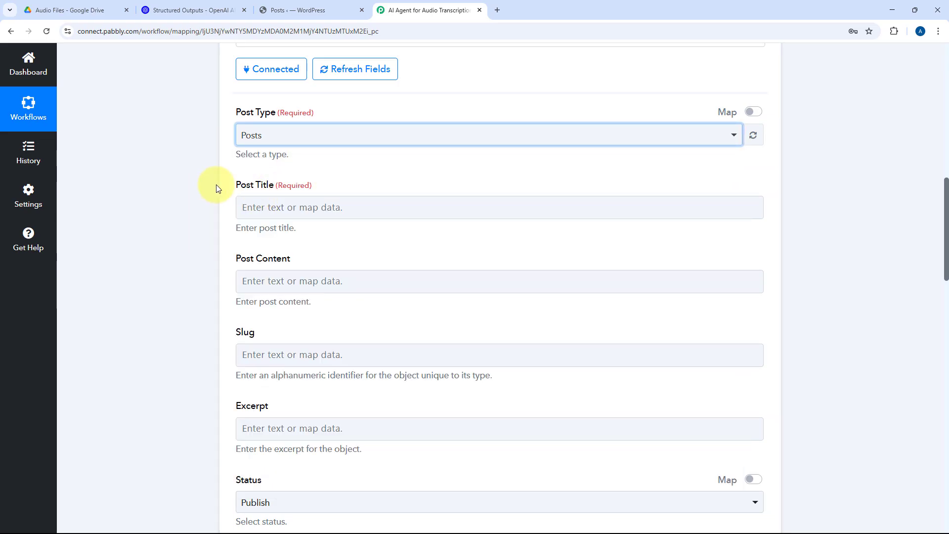
{"action": "left_click", "coordinate": [261, 197]}
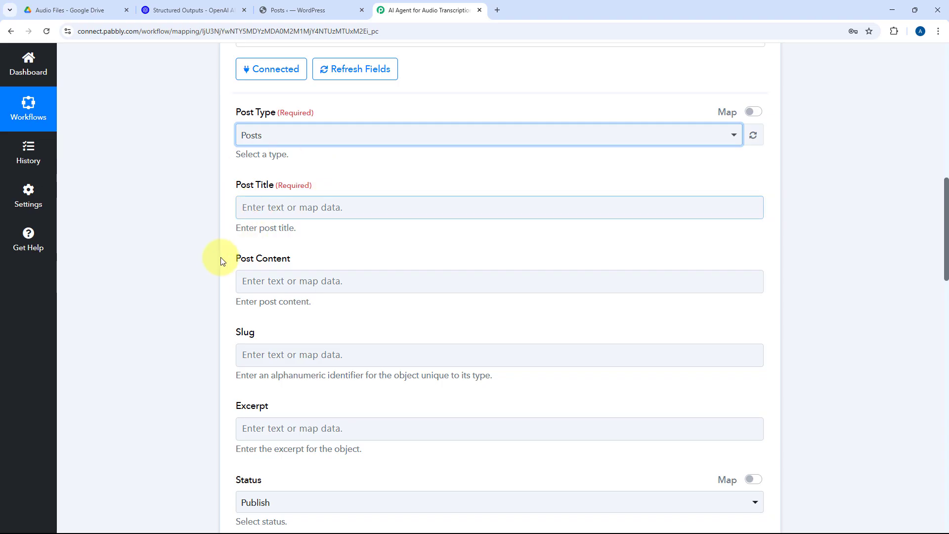
Step: Review the ChatGPT action's response format and its received title, content and slug fields
{"action": "scroll", "coordinate": [472, 225], "scroll_direction": "up", "scroll_amount": 3}
{"action": "scroll", "coordinate": [473, 226], "scroll_direction": "up", "scroll_amount": 5}
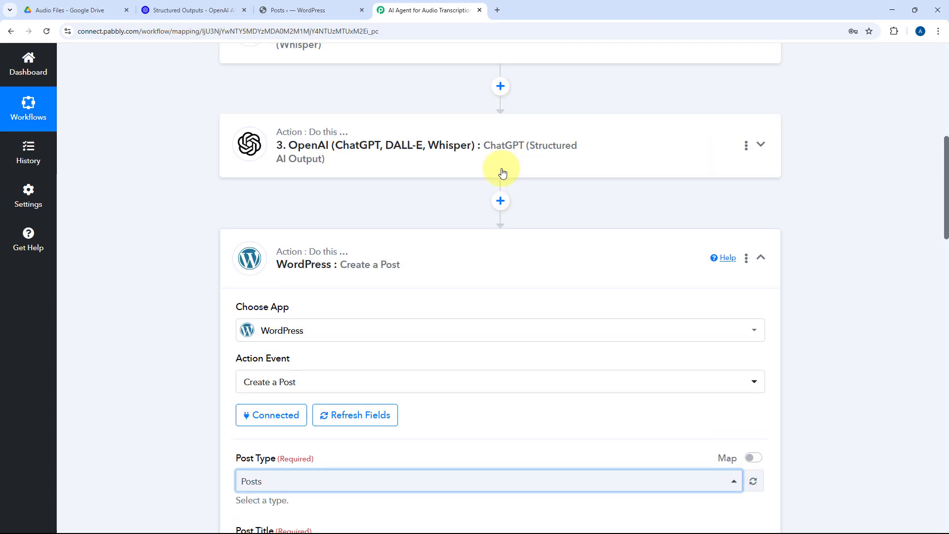
{"action": "left_click", "coordinate": [451, 158]}
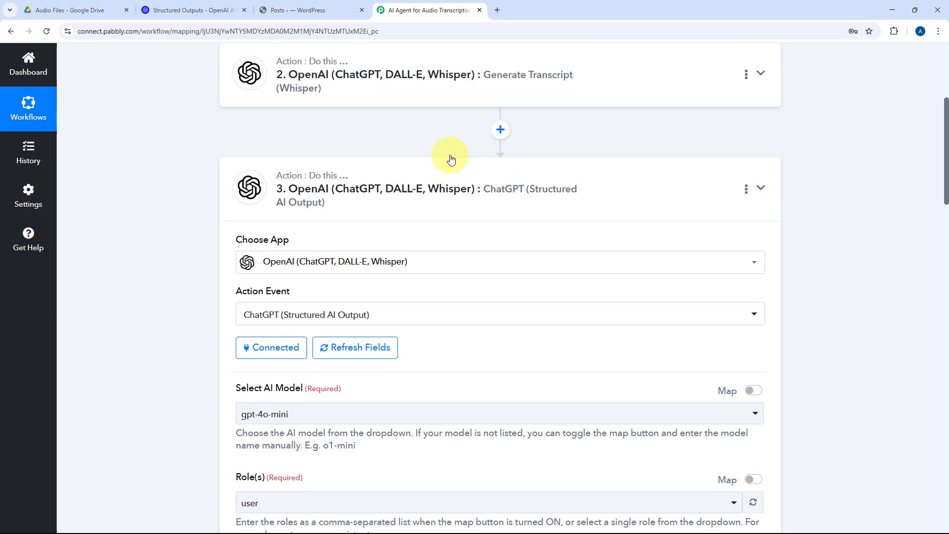
{"action": "scroll", "coordinate": [461, 185], "scroll_direction": "down", "scroll_amount": 20}
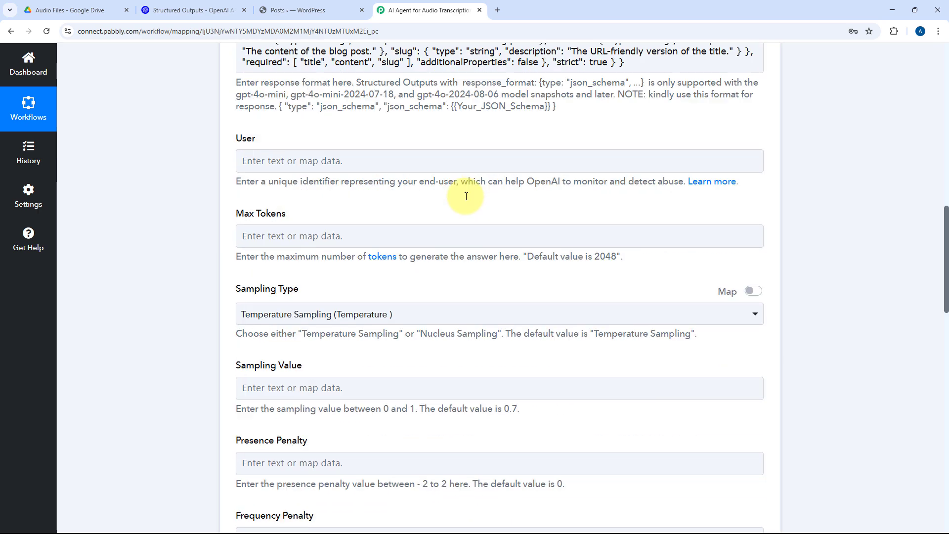
{"action": "scroll", "coordinate": [467, 203], "scroll_direction": "down", "scroll_amount": 10}
{"action": "left_click", "coordinate": [309, 76]}
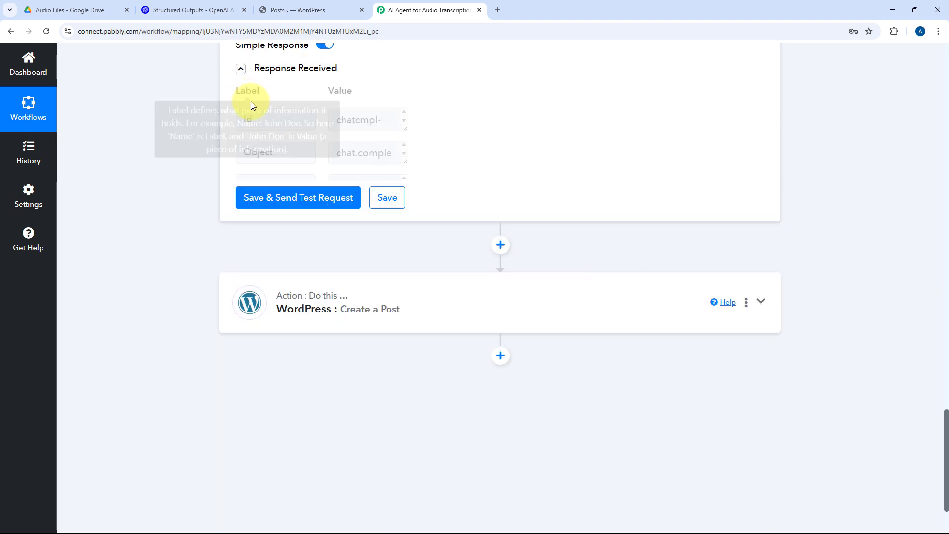
{"action": "scroll", "coordinate": [499, 138], "scroll_direction": "down", "scroll_amount": 5}
{"action": "scroll", "coordinate": [453, 148], "scroll_direction": "up", "scroll_amount": 1}
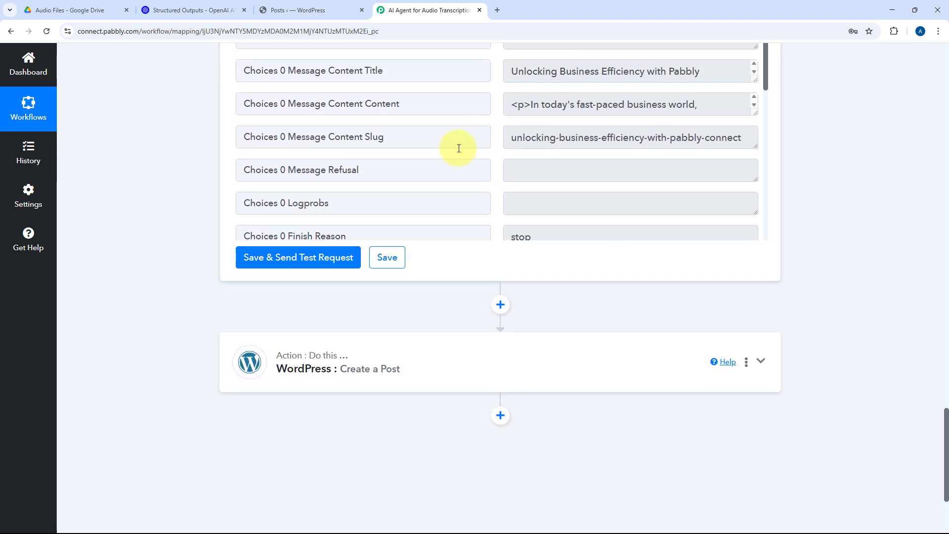
{"action": "scroll", "coordinate": [222, 239], "scroll_direction": "up", "scroll_amount": 12}
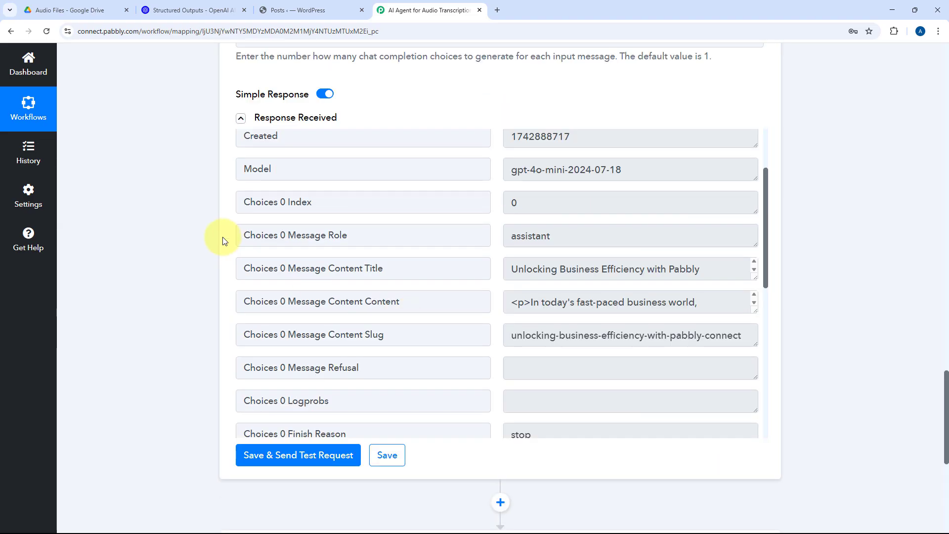
{"action": "scroll", "coordinate": [195, 256], "scroll_direction": "up", "scroll_amount": 9}
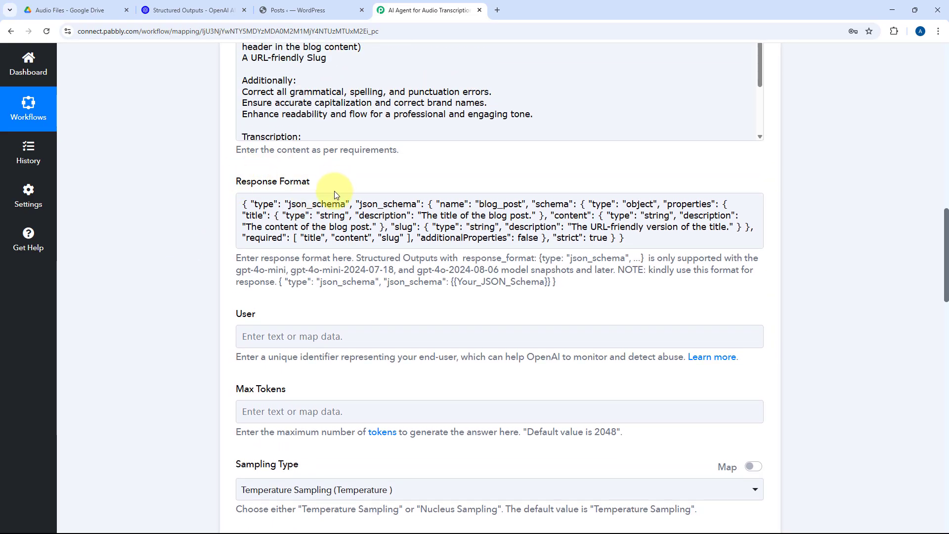
{"action": "scroll", "coordinate": [193, 224], "scroll_direction": "down", "scroll_amount": 6}
{"action": "scroll", "coordinate": [193, 221], "scroll_direction": "down", "scroll_amount": 5}
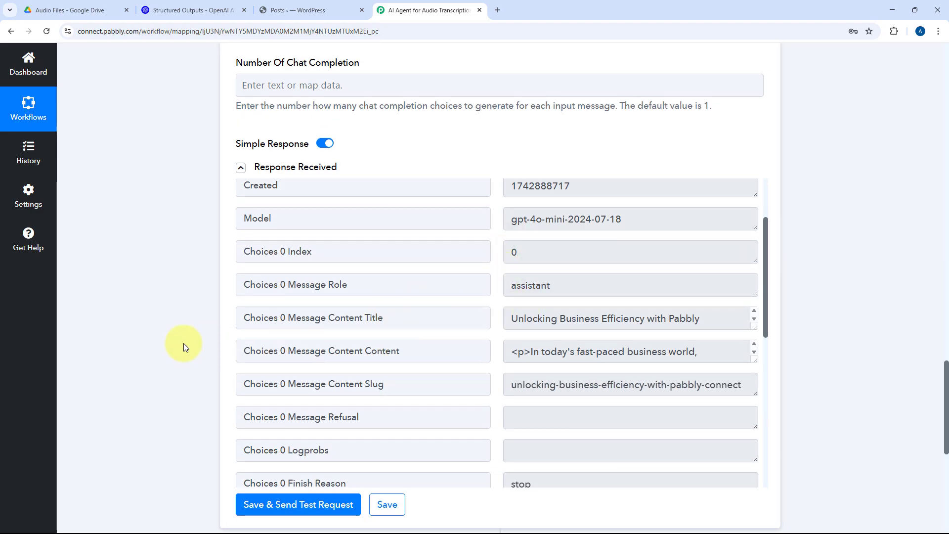
{"action": "scroll", "coordinate": [186, 345], "scroll_direction": "down", "scroll_amount": 4}
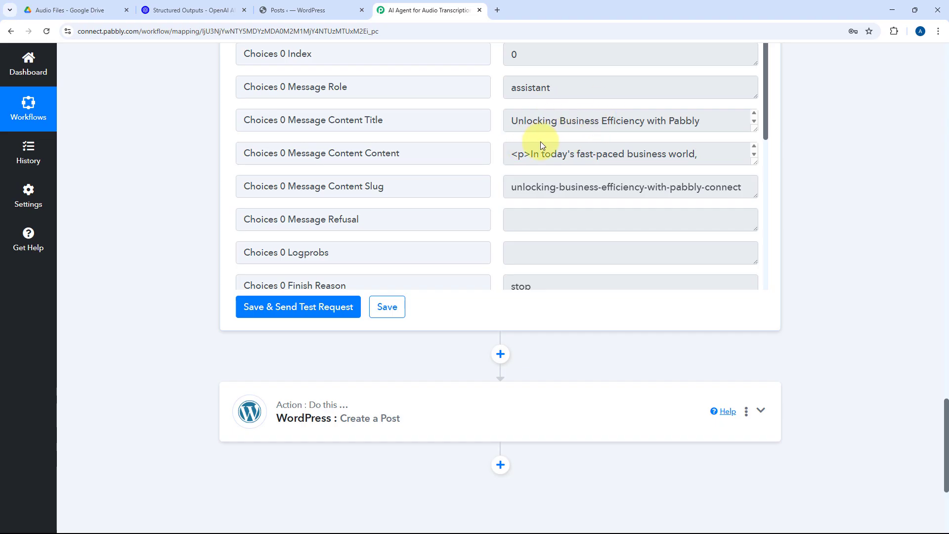
Step: Map the WordPress post title to Choices 0 Message Content Title from the ChatGPT structured output
{"action": "left_click", "coordinate": [424, 400]}
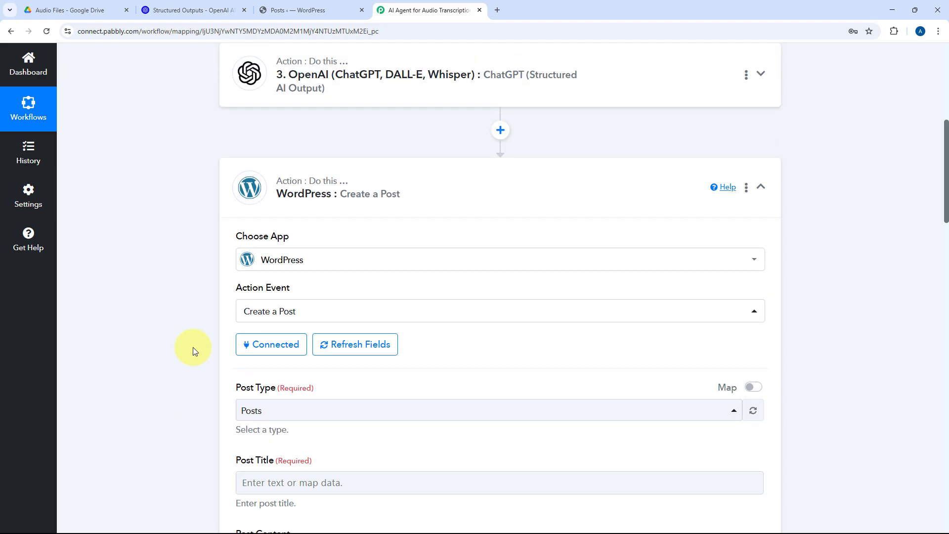
{"action": "scroll", "coordinate": [193, 347], "scroll_direction": "down", "scroll_amount": 5}
{"action": "left_click", "coordinate": [271, 186]}
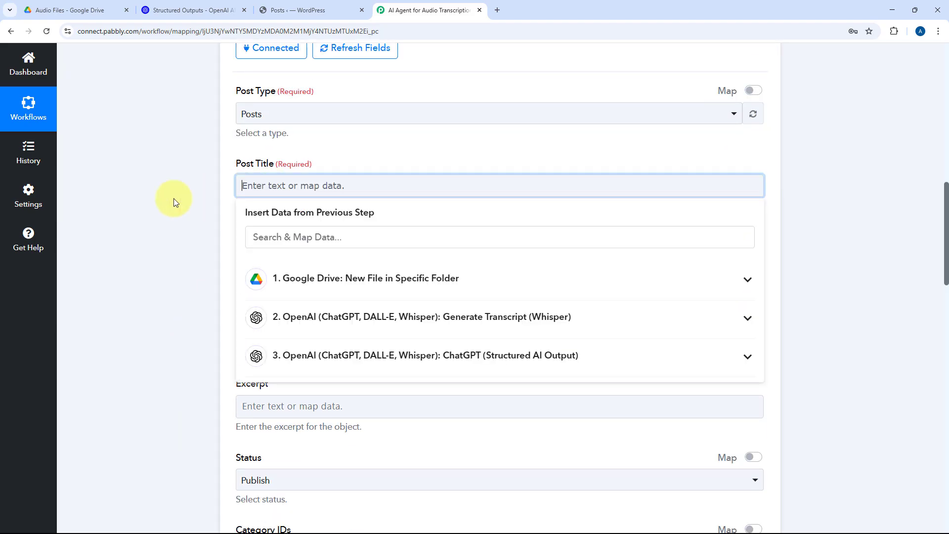
{"action": "scroll", "coordinate": [173, 198], "scroll_direction": "down", "scroll_amount": 2}
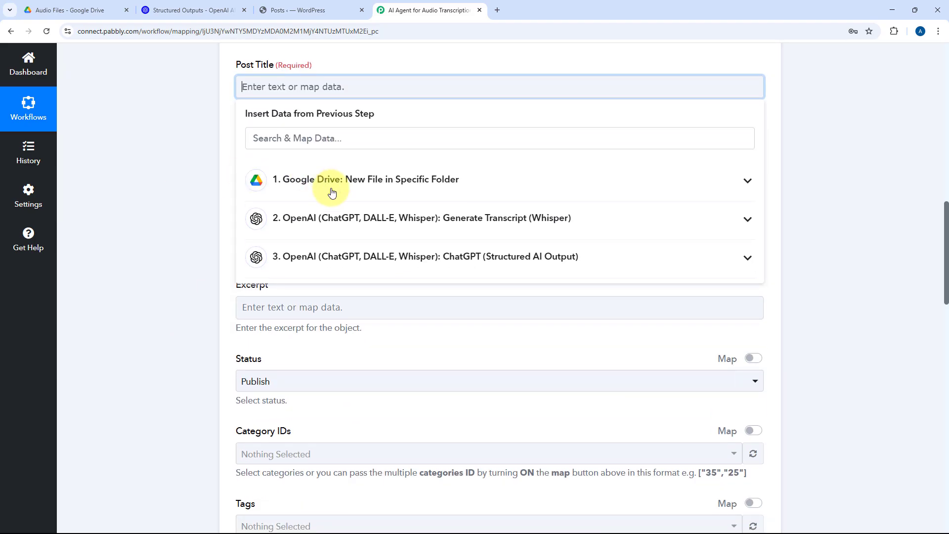
{"action": "left_click", "coordinate": [462, 257]}
{"action": "scroll", "coordinate": [409, 321], "scroll_direction": "down", "scroll_amount": 2}
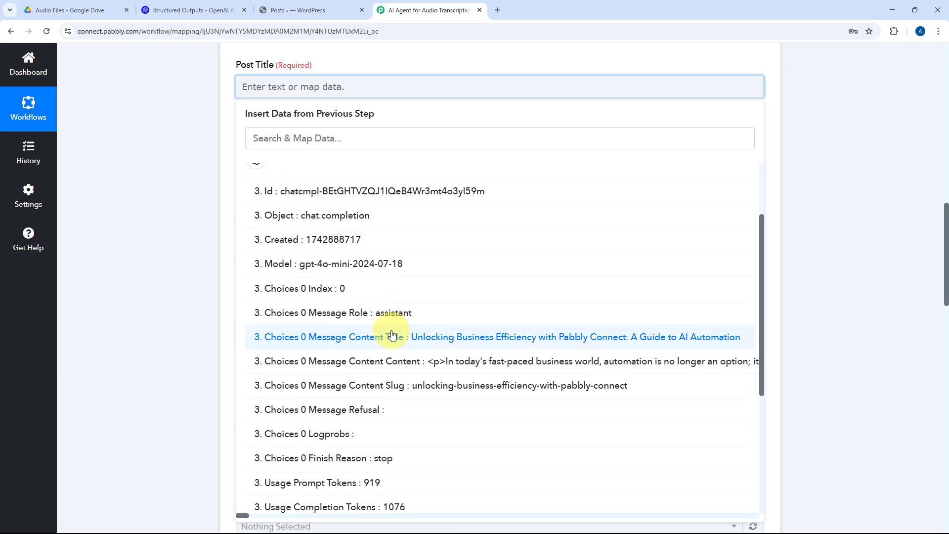
{"action": "left_click", "coordinate": [408, 335]}
{"action": "left_click", "coordinate": [208, 180]}
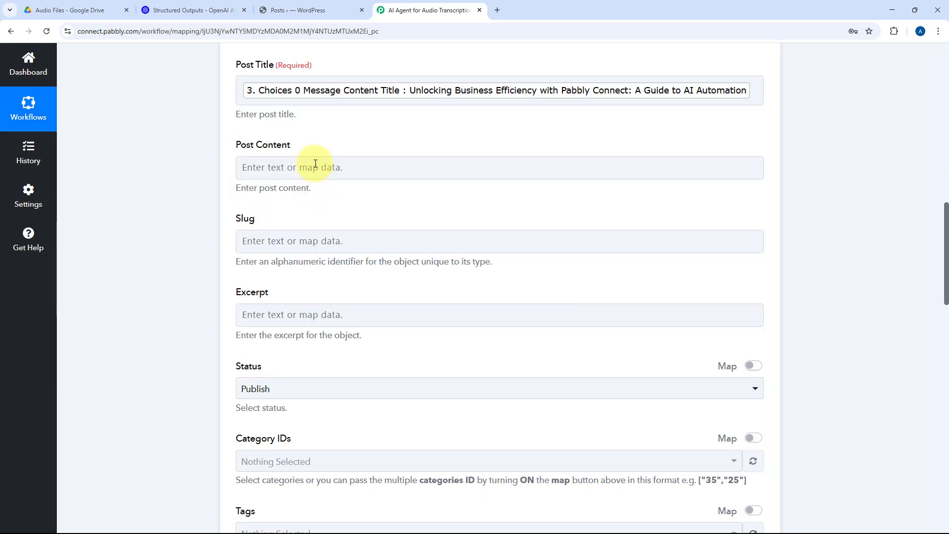
Step: Map the post content to Choices 0 Message Content Content from the ChatGPT structured output
{"action": "left_click", "coordinate": [271, 167]}
{"action": "left_click", "coordinate": [350, 337]}
{"action": "scroll", "coordinate": [401, 454], "scroll_direction": "down", "scroll_amount": 5}
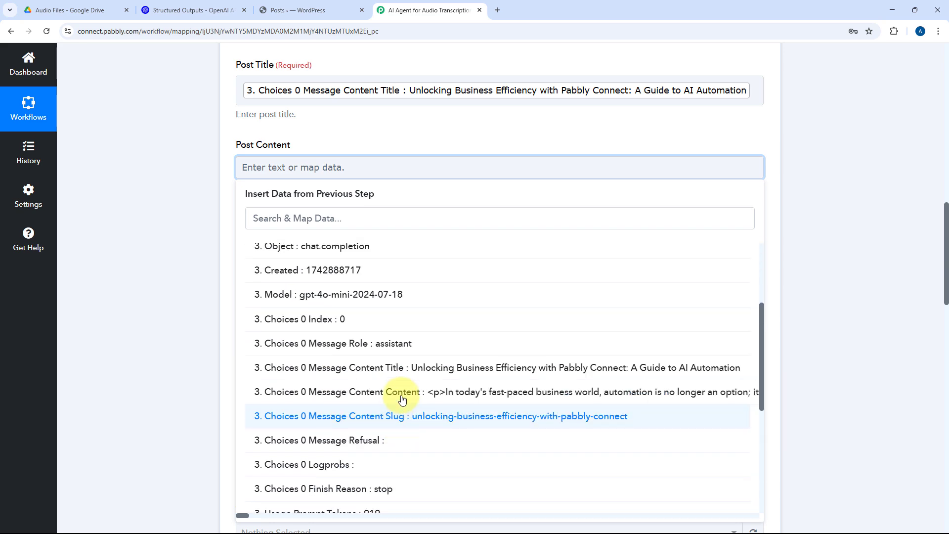
{"action": "left_click", "coordinate": [399, 393]}
{"action": "left_click", "coordinate": [205, 268]}
Step: Map the slug to Choices 0 Message Content Slug from the ChatGPT output and check the mapped post fields
{"action": "scroll", "coordinate": [250, 228], "scroll_direction": "down", "scroll_amount": 3}
{"action": "left_click", "coordinate": [275, 241]}
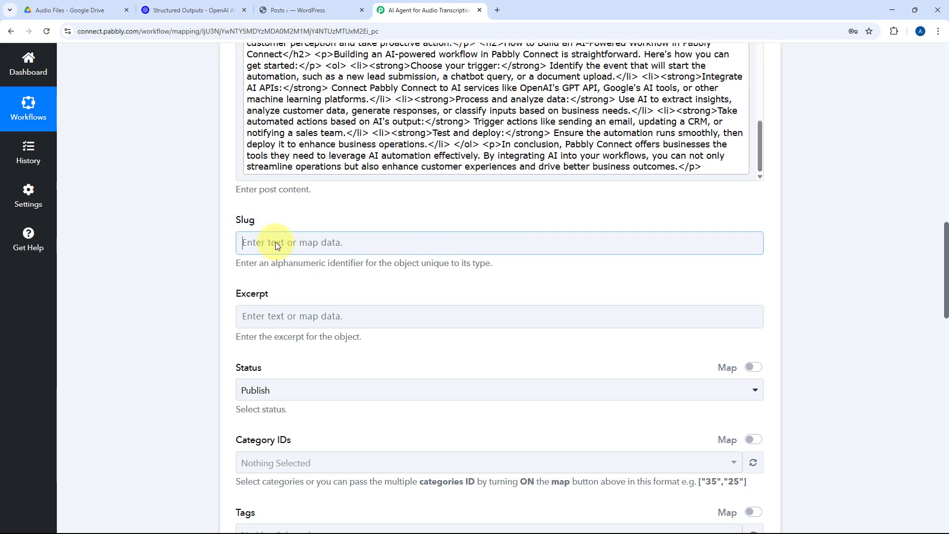
{"action": "scroll", "coordinate": [182, 229], "scroll_direction": "down", "scroll_amount": 3}
{"action": "left_click", "coordinate": [354, 270]}
{"action": "scroll", "coordinate": [366, 339], "scroll_direction": "down", "scroll_amount": 2}
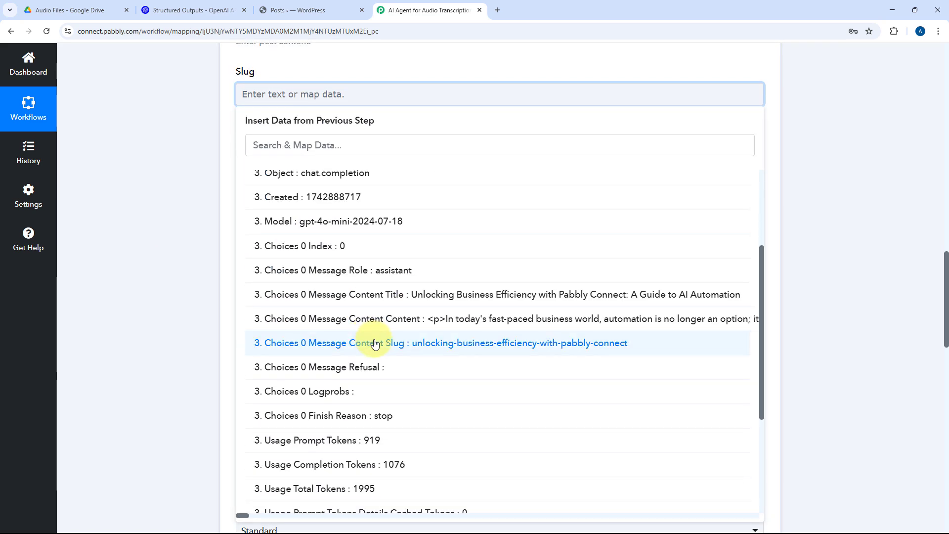
{"action": "left_click", "coordinate": [366, 341]}
{"action": "left_click", "coordinate": [191, 224]}
{"action": "scroll", "coordinate": [191, 224], "scroll_direction": "up", "scroll_amount": 3}
{"action": "scroll", "coordinate": [363, 156], "scroll_direction": "up", "scroll_amount": 2}
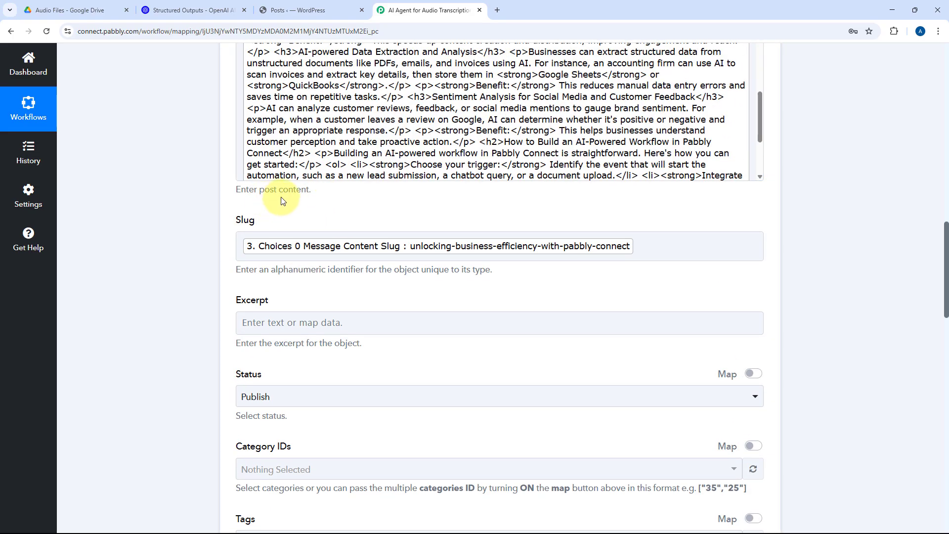
{"action": "scroll", "coordinate": [220, 211], "scroll_direction": "up", "scroll_amount": 3}
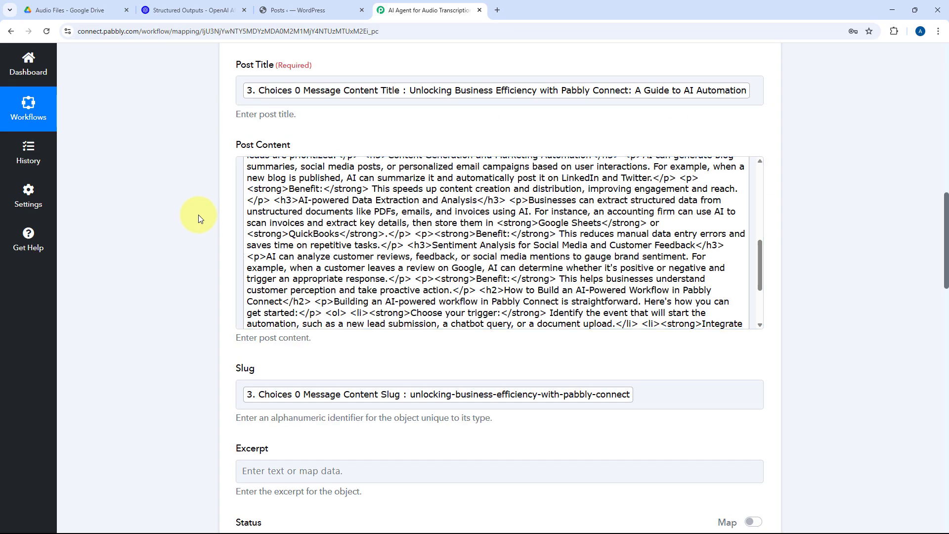
Step: Set the WordPress post's status to Draft
{"action": "scroll", "coordinate": [199, 217], "scroll_direction": "down", "scroll_amount": 3}
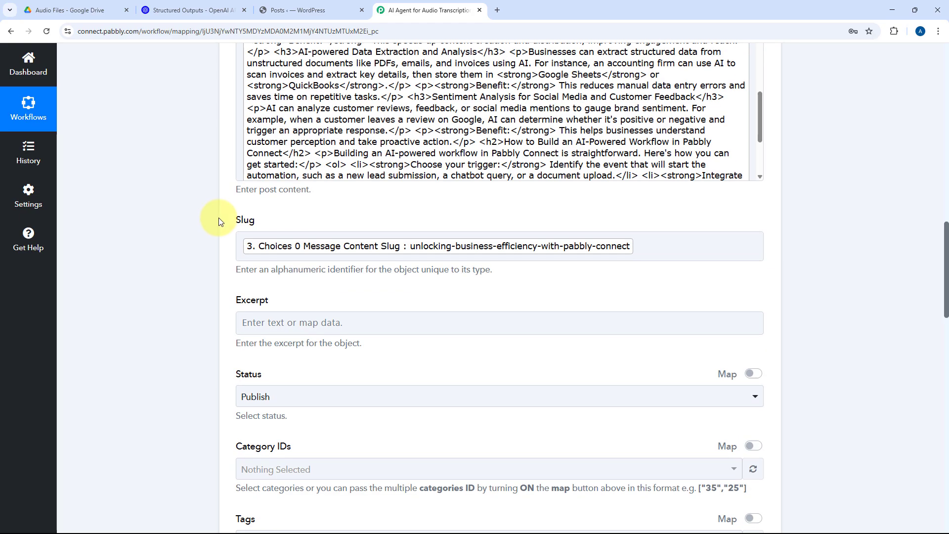
{"action": "scroll", "coordinate": [221, 220], "scroll_direction": "down", "scroll_amount": 3}
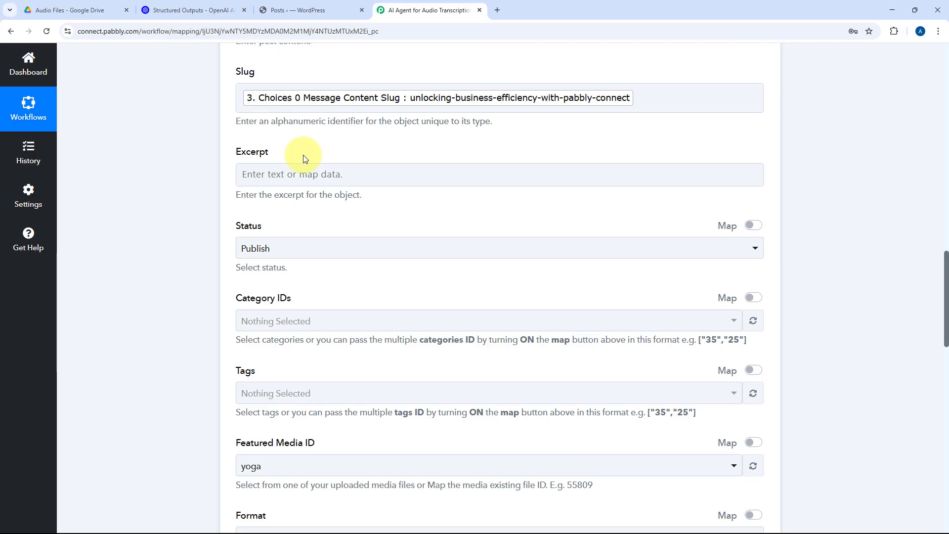
{"action": "scroll", "coordinate": [303, 155], "scroll_direction": "down", "scroll_amount": 1}
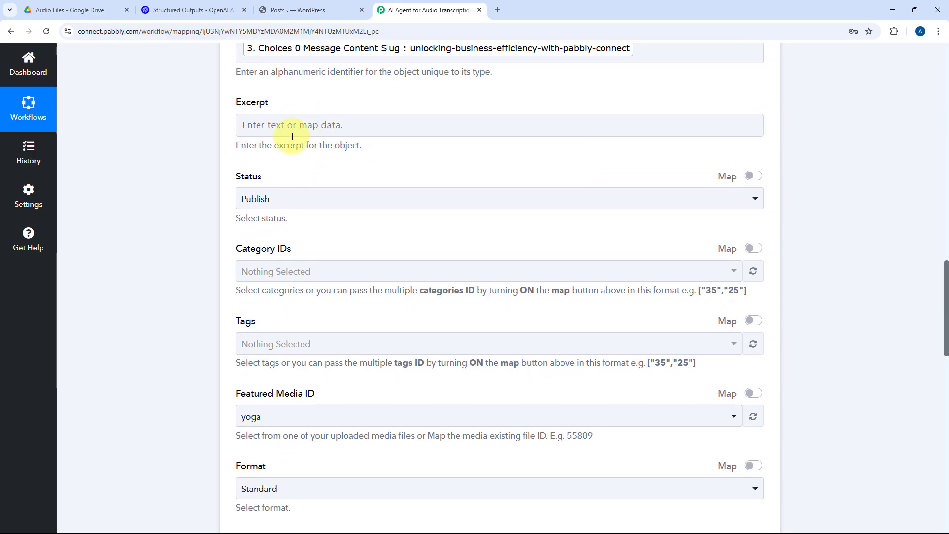
{"action": "left_click", "coordinate": [301, 199]}
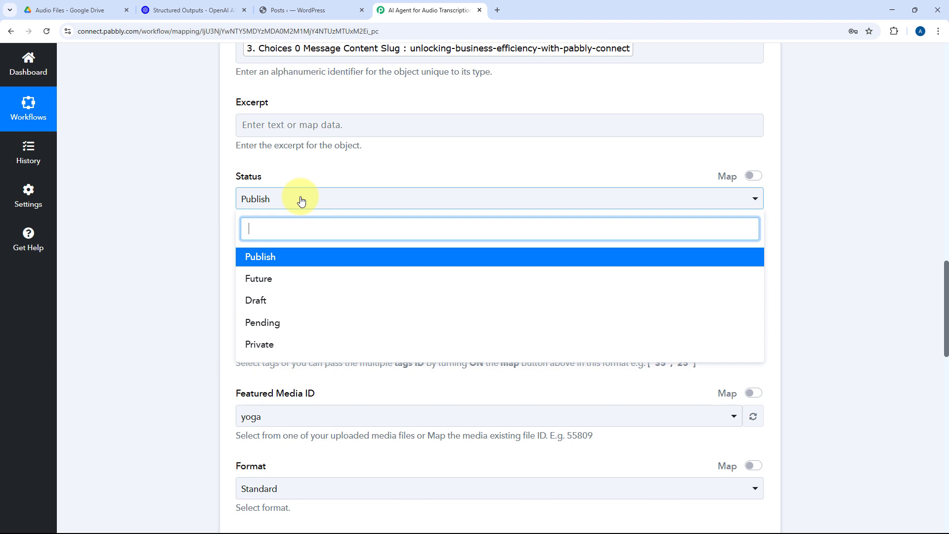
{"action": "left_click", "coordinate": [295, 303]}
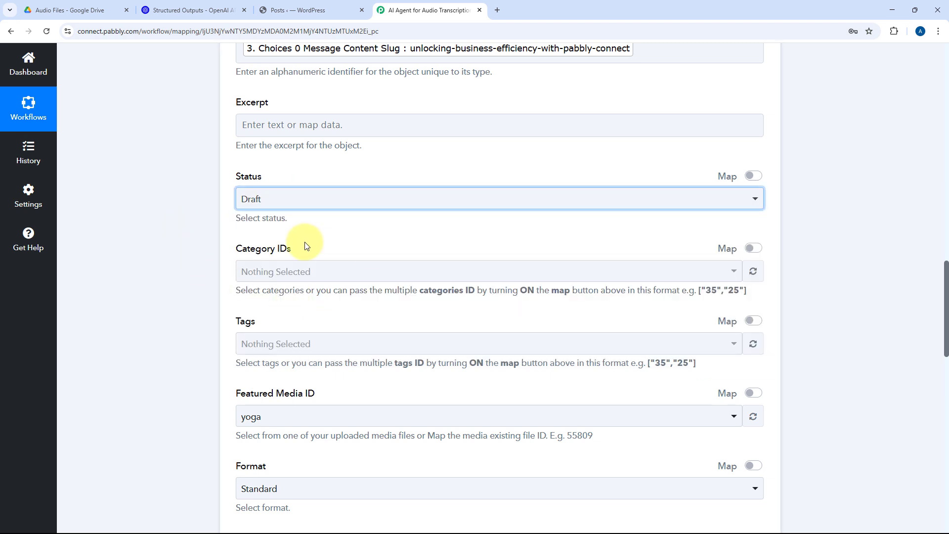
Step: Assign the Uncategorized category to the WordPress post
{"action": "left_click", "coordinate": [334, 272]}
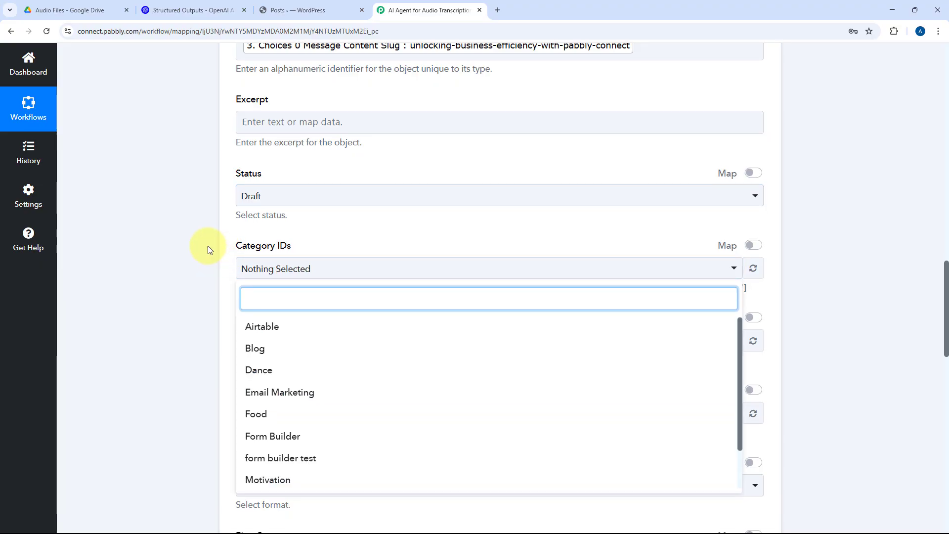
{"action": "scroll", "coordinate": [208, 245], "scroll_direction": "down", "scroll_amount": 2}
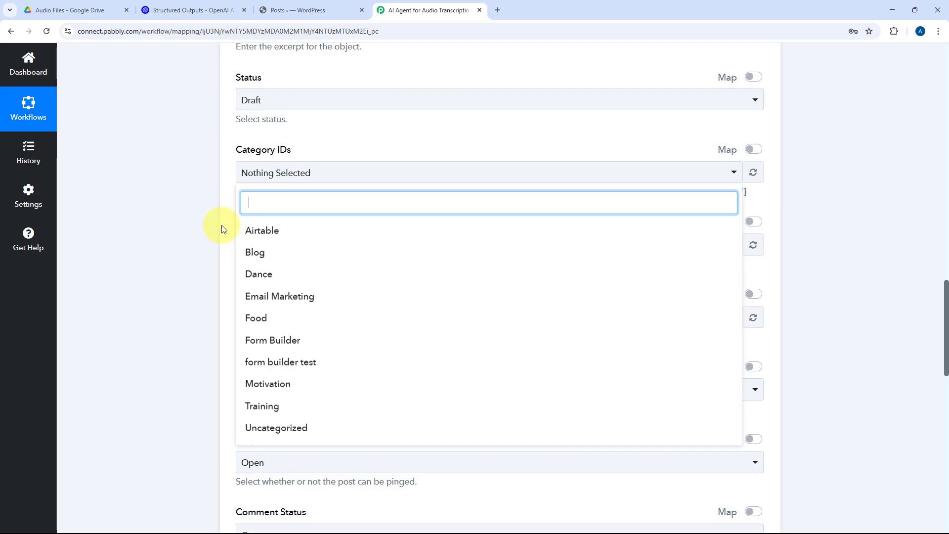
{"action": "left_click", "coordinate": [293, 429]}
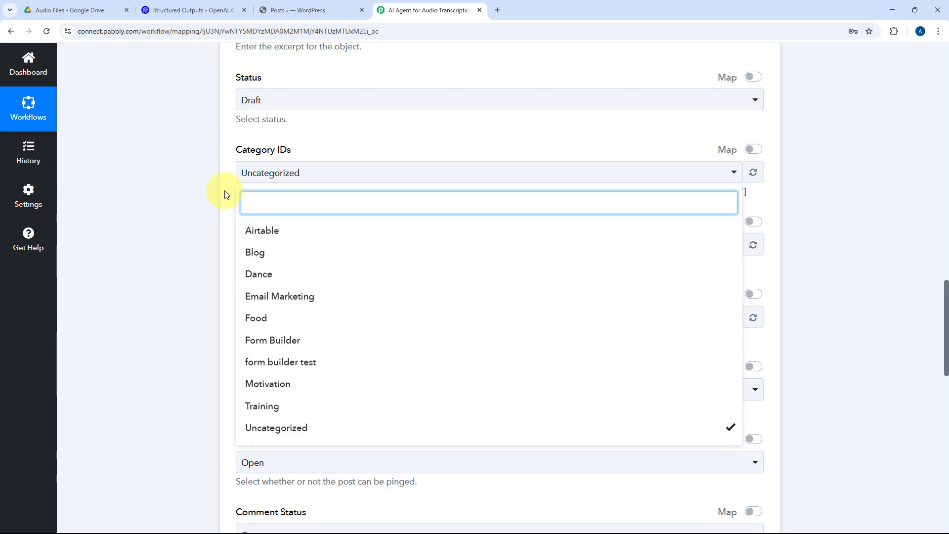
{"action": "left_click", "coordinate": [224, 191]}
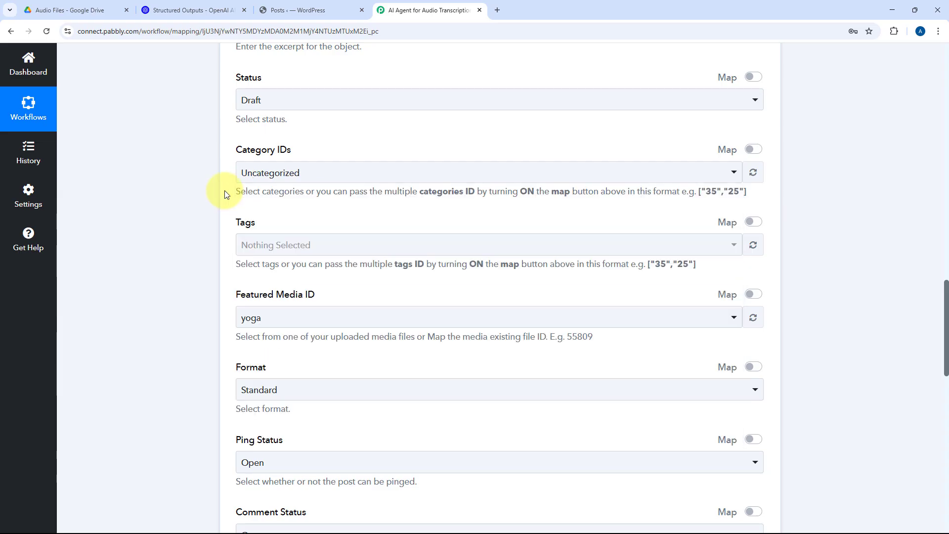
Step: Assign the tags automation, Blog and chatgpt to the WordPress post
{"action": "left_click", "coordinate": [339, 243]}
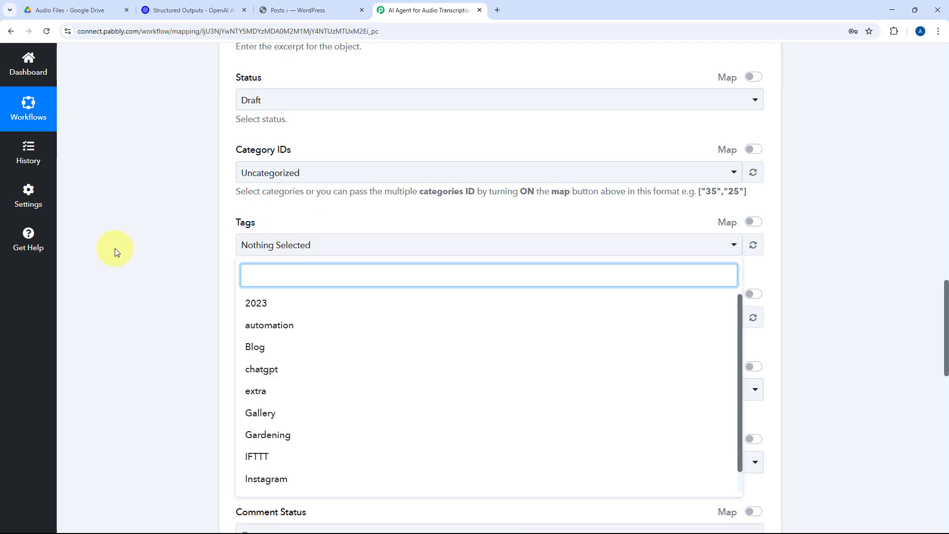
{"action": "left_click", "coordinate": [253, 348]}
{"action": "left_click", "coordinate": [267, 367]}
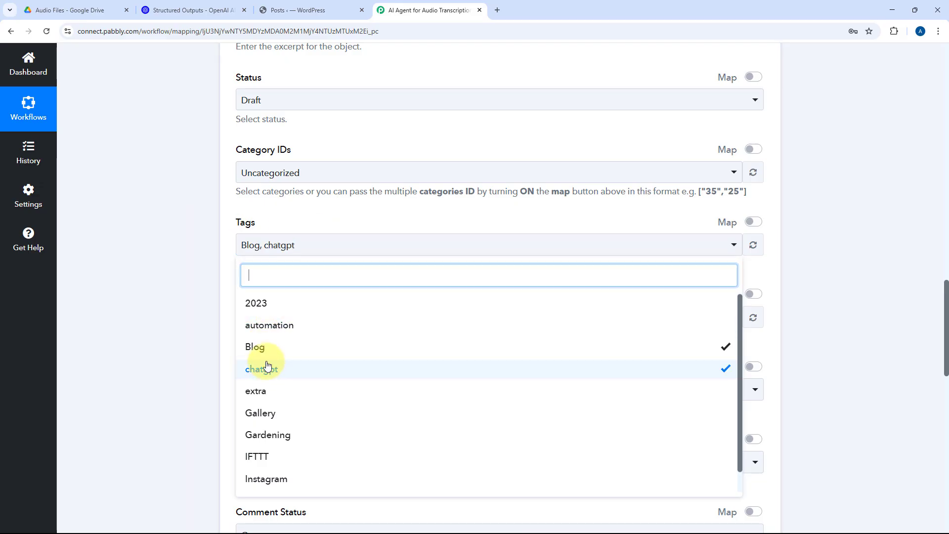
{"action": "left_click", "coordinate": [274, 335]}
{"action": "left_click", "coordinate": [222, 321]}
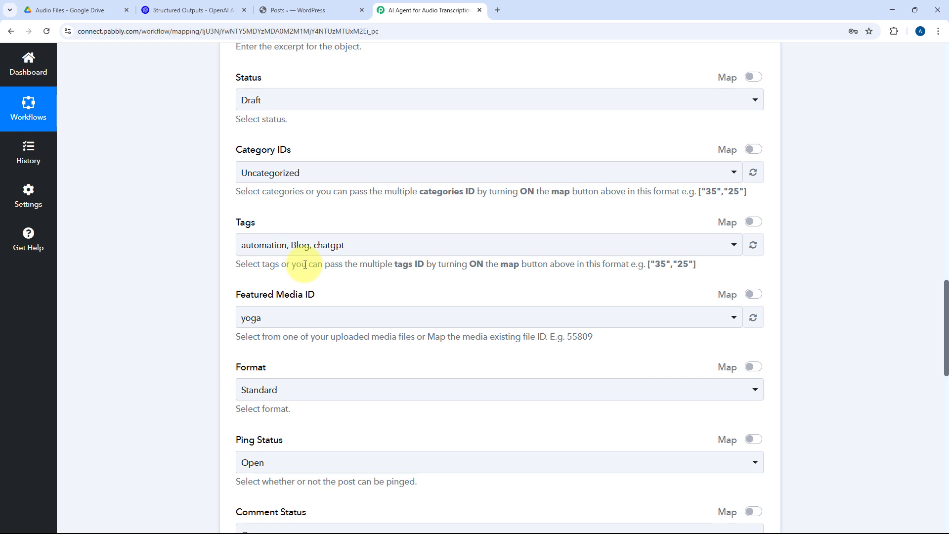
Step: Enable mapping for the Featured Media ID and clear its value so the post has no featured image
{"action": "scroll", "coordinate": [346, 237], "scroll_direction": "down", "scroll_amount": 2}
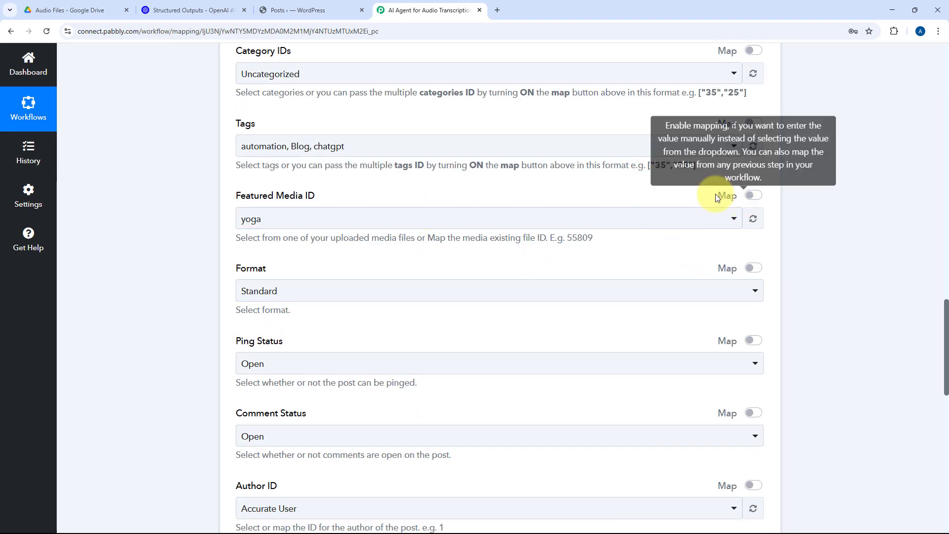
{"action": "left_click", "coordinate": [753, 196]}
{"action": "left_click", "coordinate": [504, 217]}
{"action": "left_click_drag", "start_coordinate": [514, 218], "coordinate": [164, 222]}
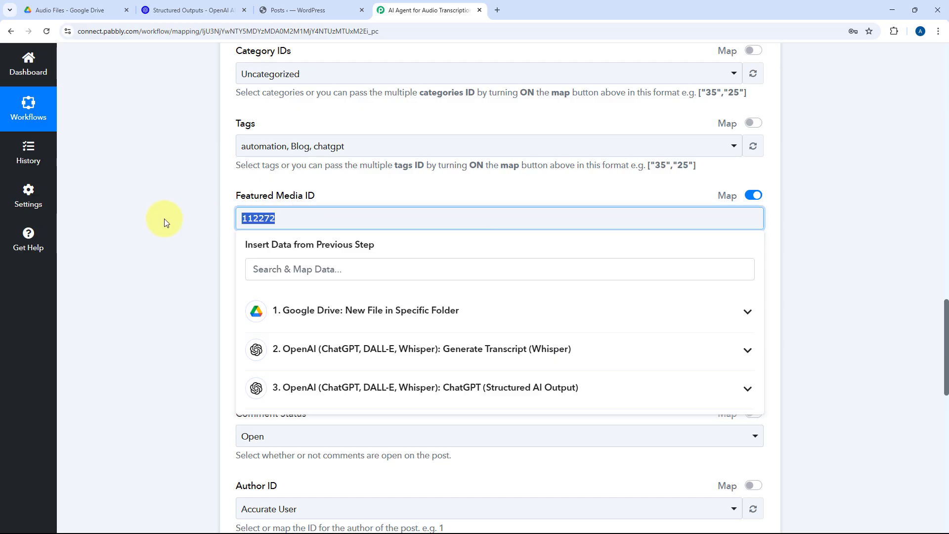
{"action": "key", "text": "BackSpace"}
{"action": "left_click", "coordinate": [209, 221]}
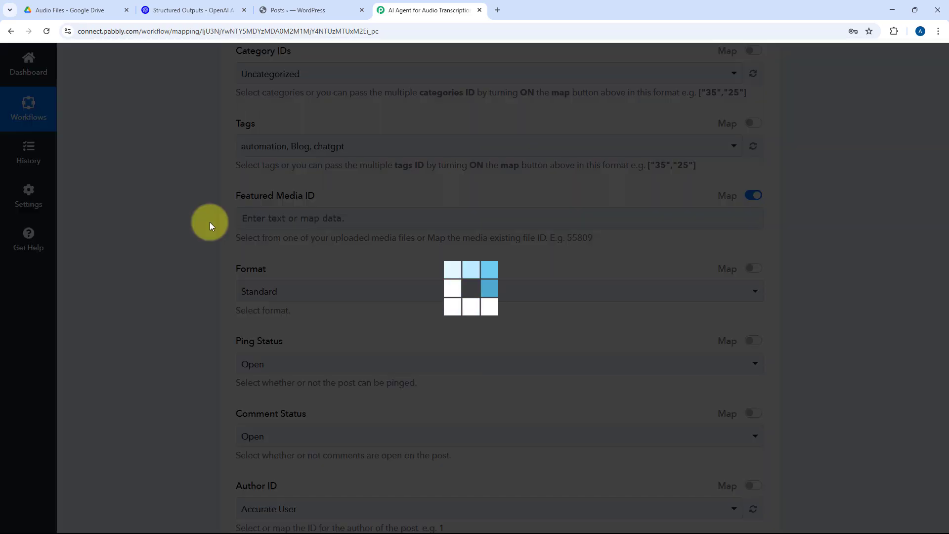
Step: Choose Standard as the WordPress post's format
{"action": "scroll", "coordinate": [209, 222], "scroll_direction": "down", "scroll_amount": 2}
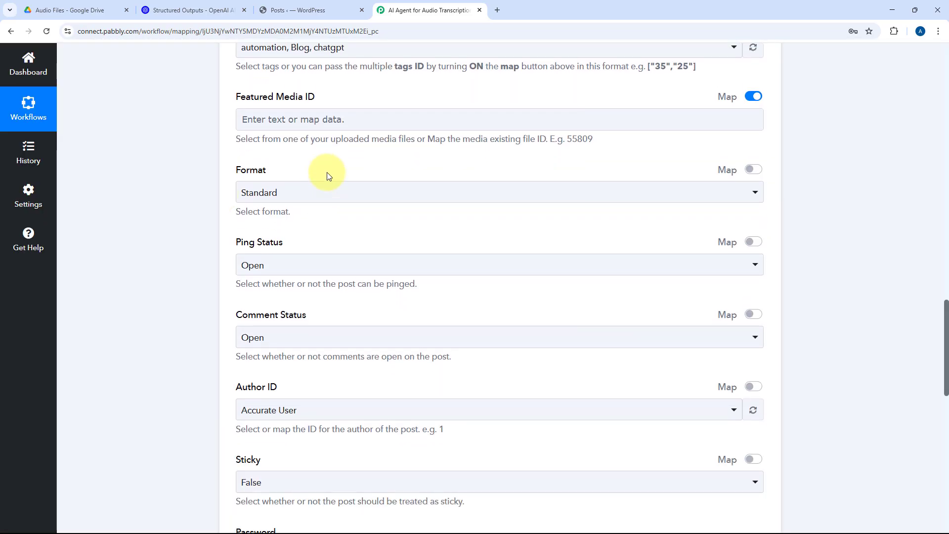
{"action": "left_click", "coordinate": [307, 196]}
{"action": "scroll", "coordinate": [214, 198], "scroll_direction": "down", "scroll_amount": 1}
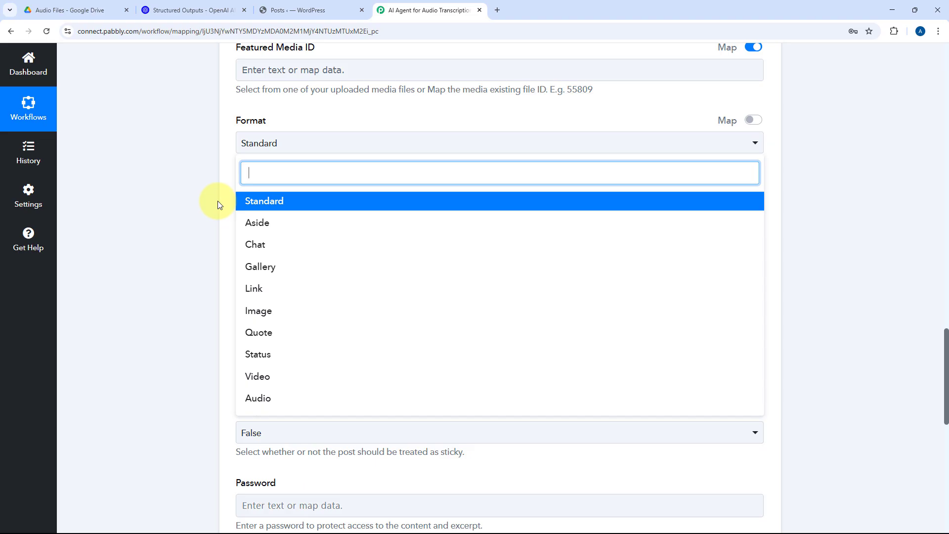
{"action": "left_click", "coordinate": [236, 198]}
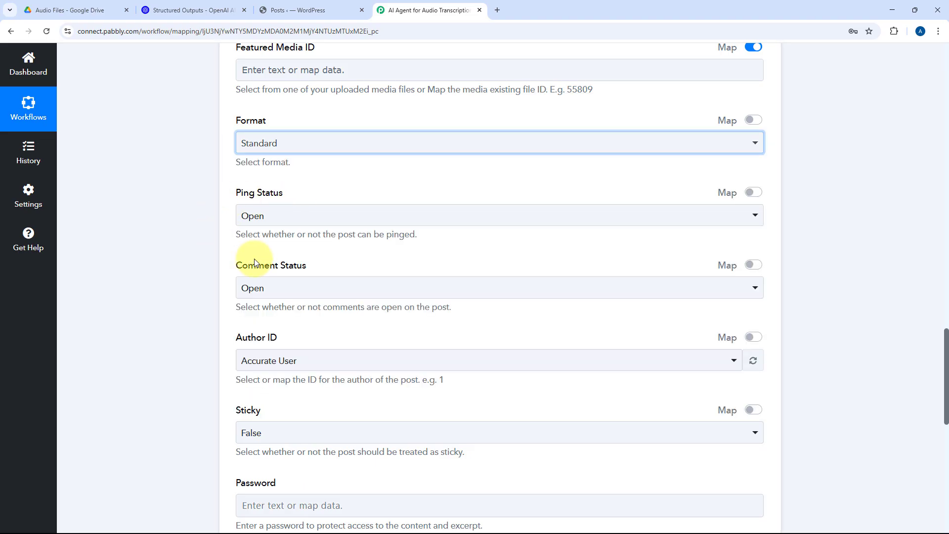
Step: Review the remaining post settings, save the WordPress action and send a test request
{"action": "scroll", "coordinate": [265, 246], "scroll_direction": "down", "scroll_amount": 4}
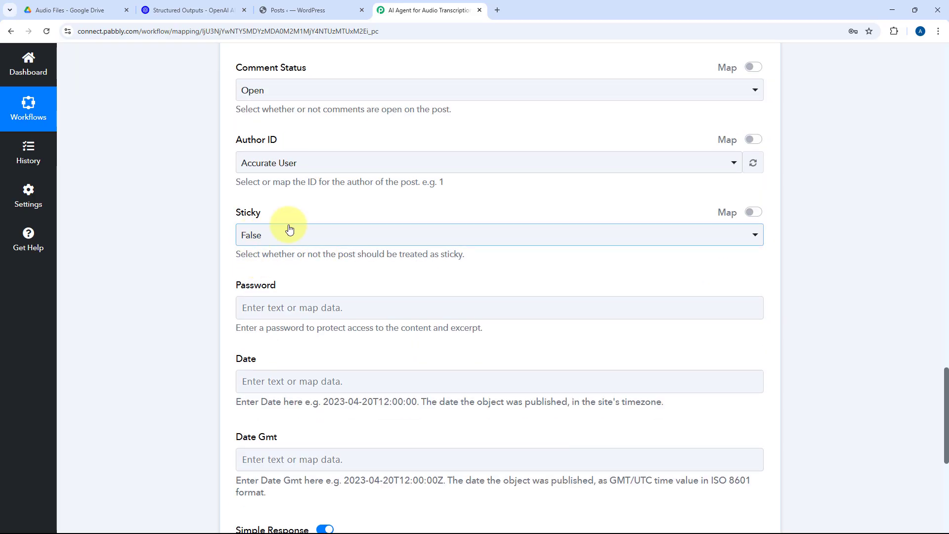
{"action": "scroll", "coordinate": [303, 155], "scroll_direction": "up", "scroll_amount": 3}
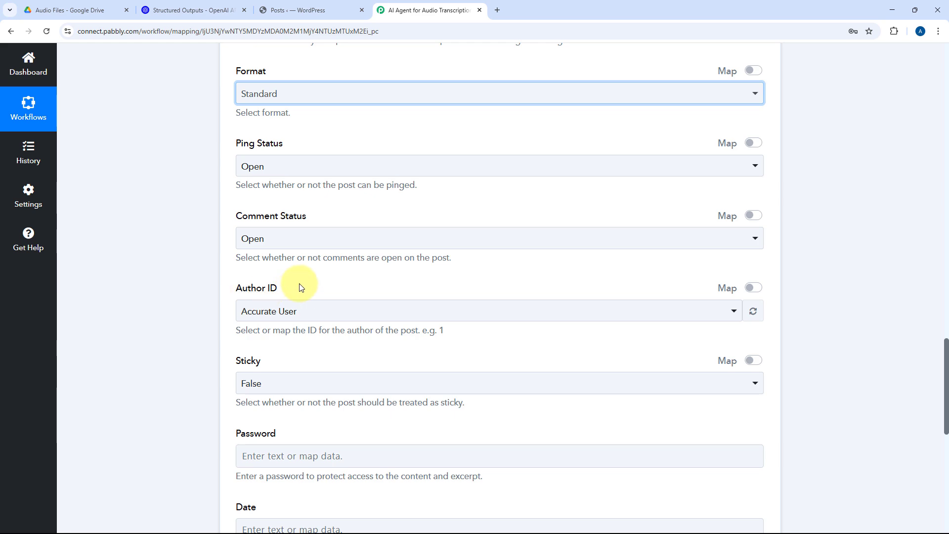
{"action": "scroll", "coordinate": [301, 285], "scroll_direction": "down", "scroll_amount": 5}
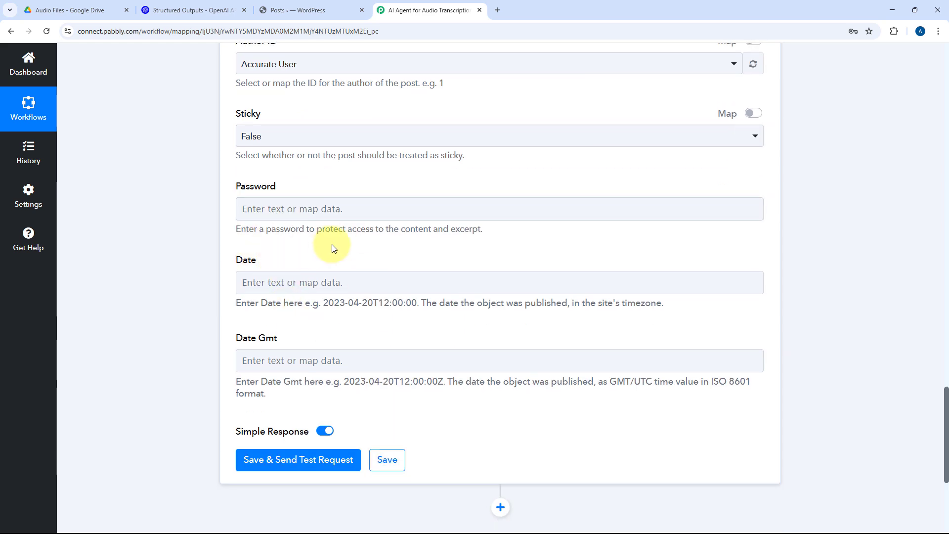
{"action": "scroll", "coordinate": [332, 248], "scroll_direction": "up", "scroll_amount": 5}
{"action": "scroll", "coordinate": [333, 243], "scroll_direction": "up", "scroll_amount": 3}
{"action": "scroll", "coordinate": [306, 281], "scroll_direction": "up", "scroll_amount": 10}
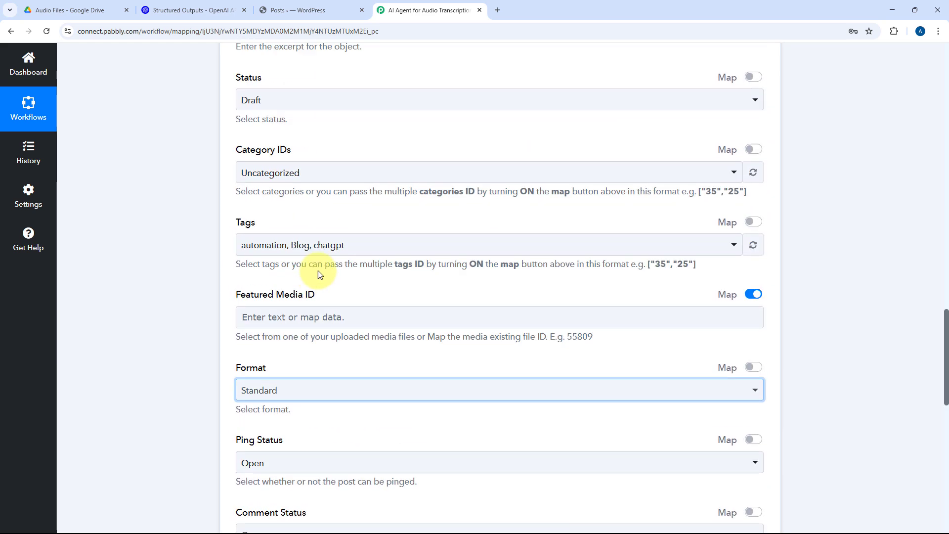
{"action": "scroll", "coordinate": [341, 261], "scroll_direction": "up", "scroll_amount": 6}
{"action": "scroll", "coordinate": [168, 269], "scroll_direction": "down", "scroll_amount": 15}
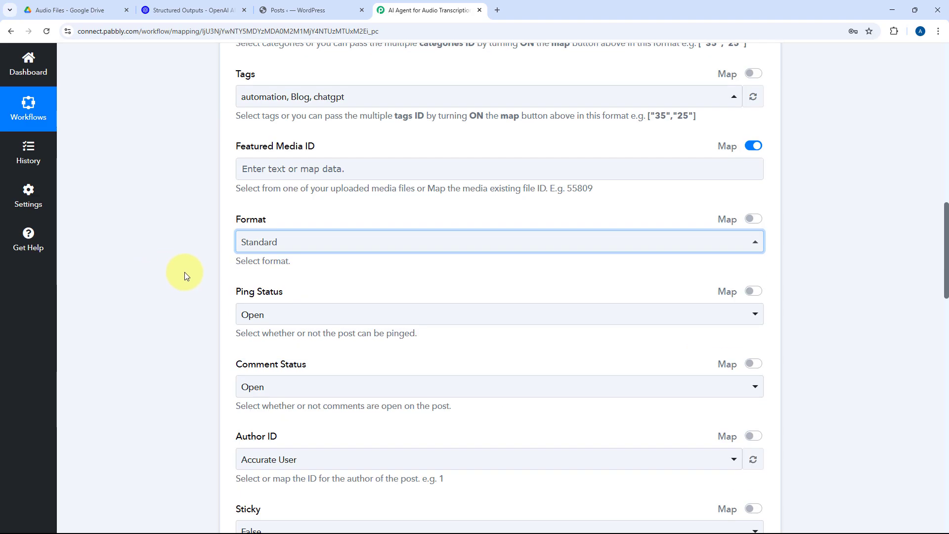
{"action": "scroll", "coordinate": [176, 294], "scroll_direction": "down", "scroll_amount": 8}
{"action": "left_click", "coordinate": [313, 213]}
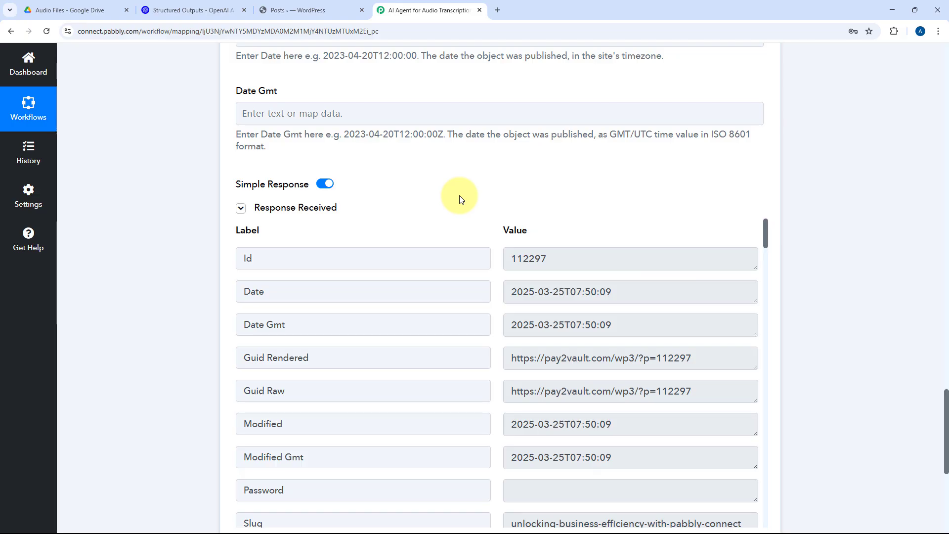
Step: Review the mapped fields of the WordPress Create a Post action and collapse that workflow step
{"action": "scroll", "coordinate": [459, 199], "scroll_direction": "up", "scroll_amount": 20}
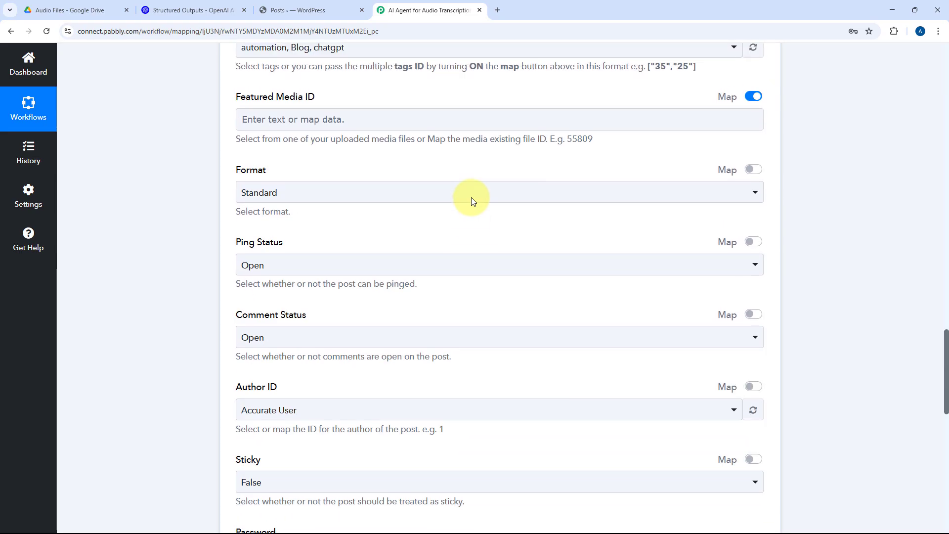
{"action": "scroll", "coordinate": [472, 200], "scroll_direction": "up", "scroll_amount": 4}
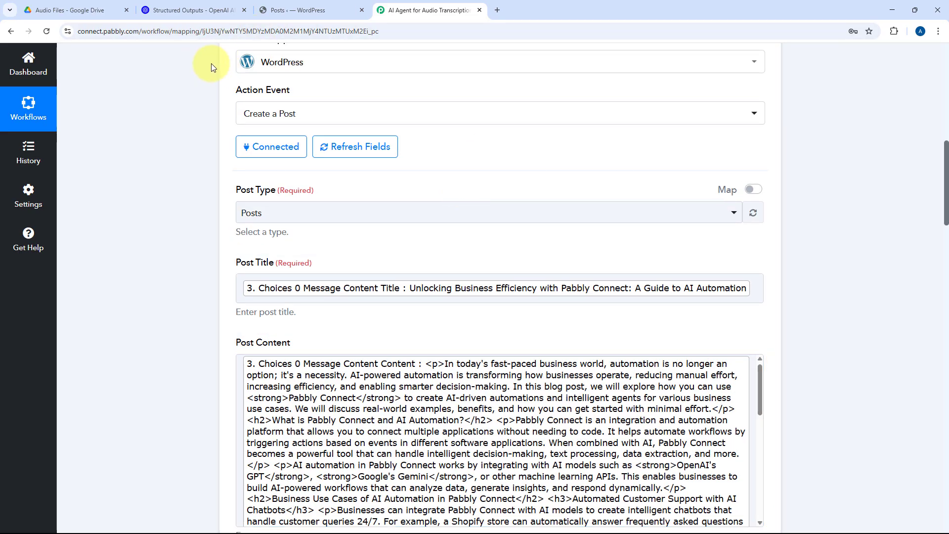
{"action": "scroll", "coordinate": [464, 195], "scroll_direction": "up", "scroll_amount": 1}
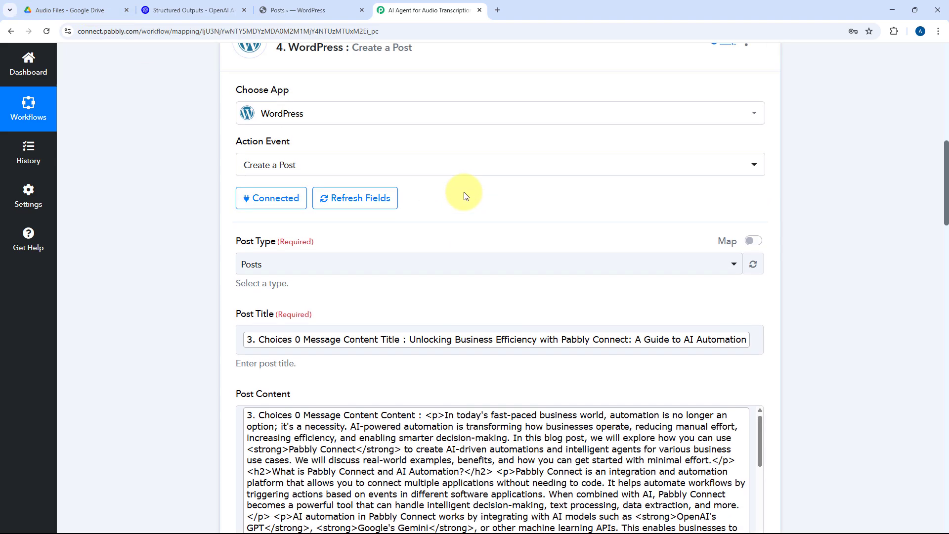
{"action": "scroll", "coordinate": [465, 195], "scroll_direction": "up", "scroll_amount": 2}
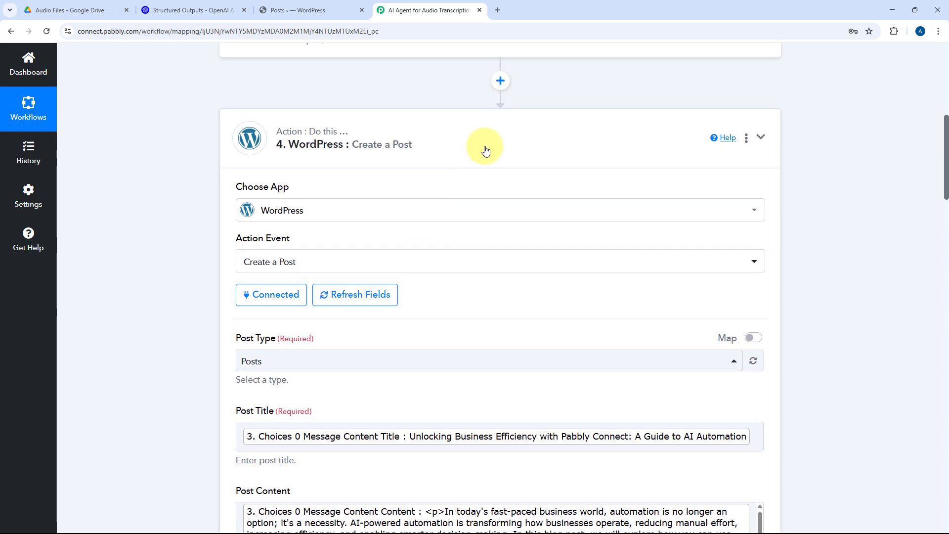
{"action": "left_click", "coordinate": [484, 148]}
{"action": "scroll", "coordinate": [536, 163], "scroll_direction": "up", "scroll_amount": 7}
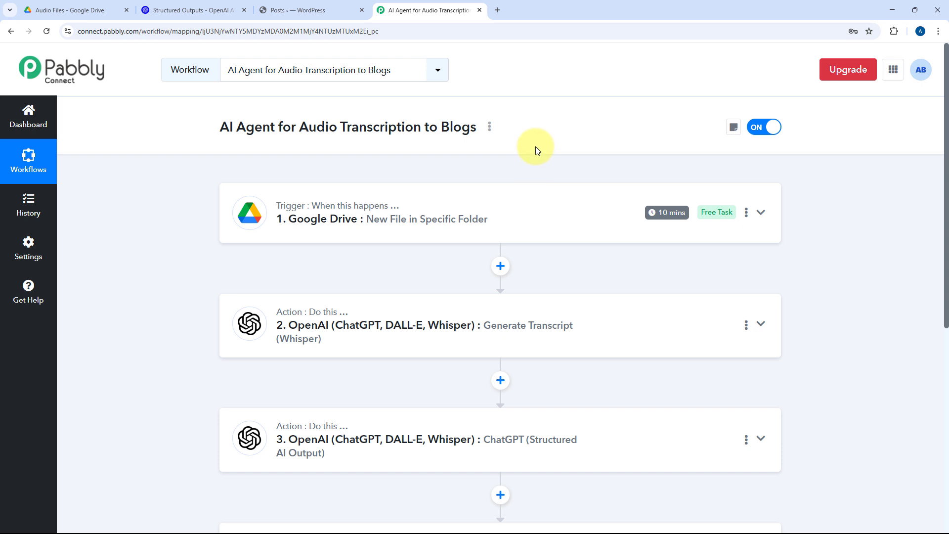
Step: Switch to the WordPress posts list, reload it and preview the draft about unlocking business efficiency with Pabbly Connect
{"action": "left_click", "coordinate": [294, 10]}
{"action": "left_click", "coordinate": [46, 32]}
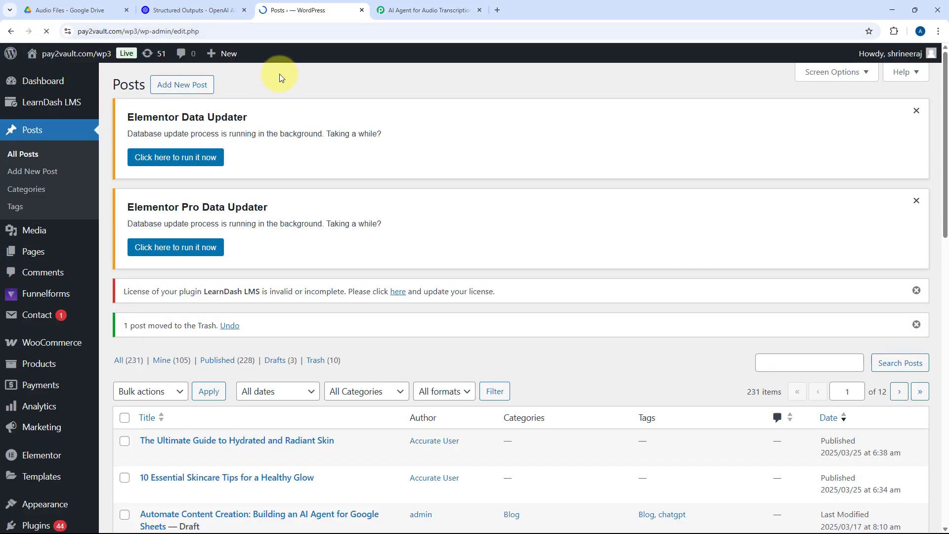
{"action": "scroll", "coordinate": [292, 91], "scroll_direction": "down", "scroll_amount": 2}
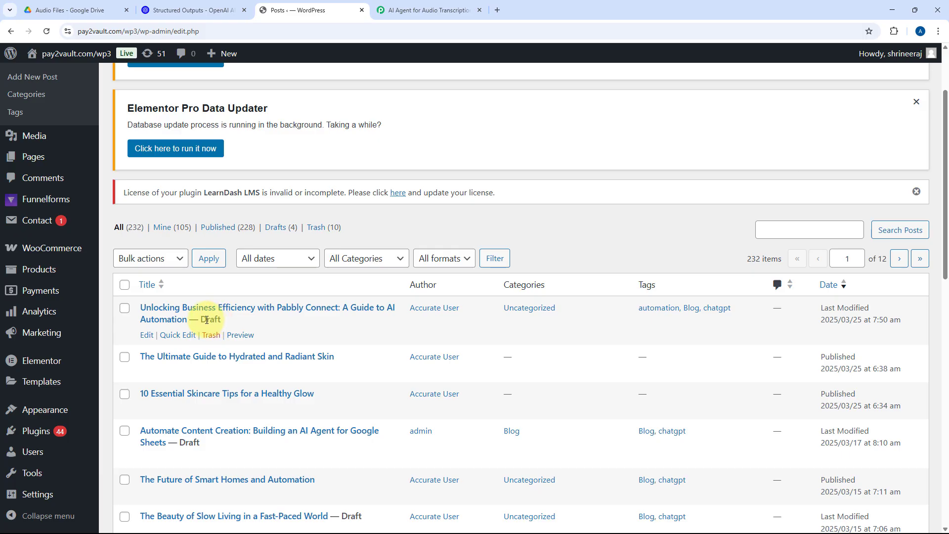
{"action": "left_click", "coordinate": [240, 335]}
{"action": "left_click", "coordinate": [406, 4]}
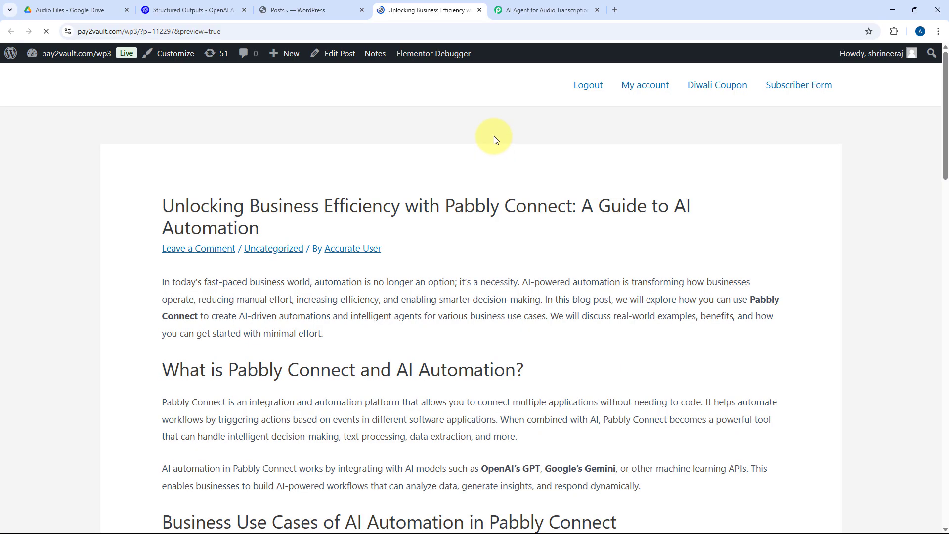
Step: Examine the previewed blog post's headings, paragraphs and formatting
{"action": "scroll", "coordinate": [497, 131], "scroll_direction": "down", "scroll_amount": 2}
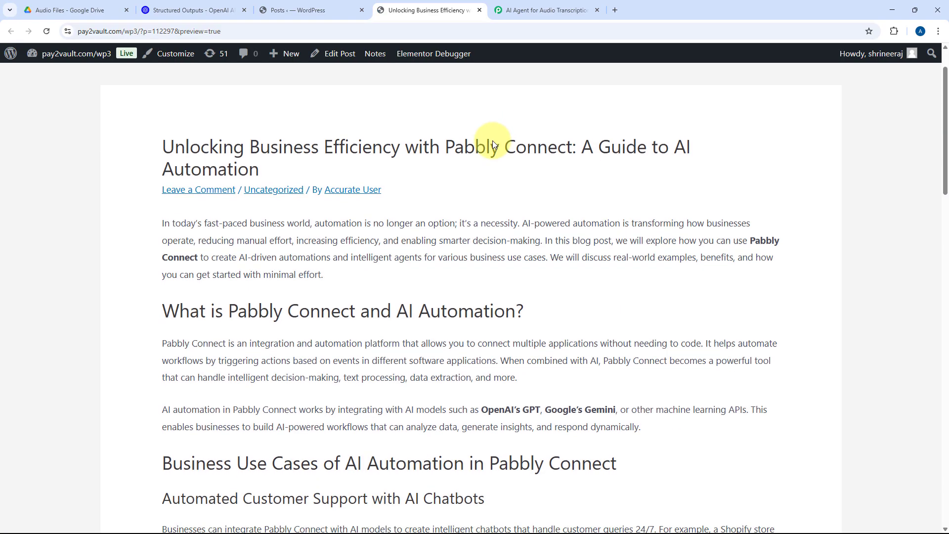
{"action": "scroll", "coordinate": [583, 241], "scroll_direction": "down", "scroll_amount": 2}
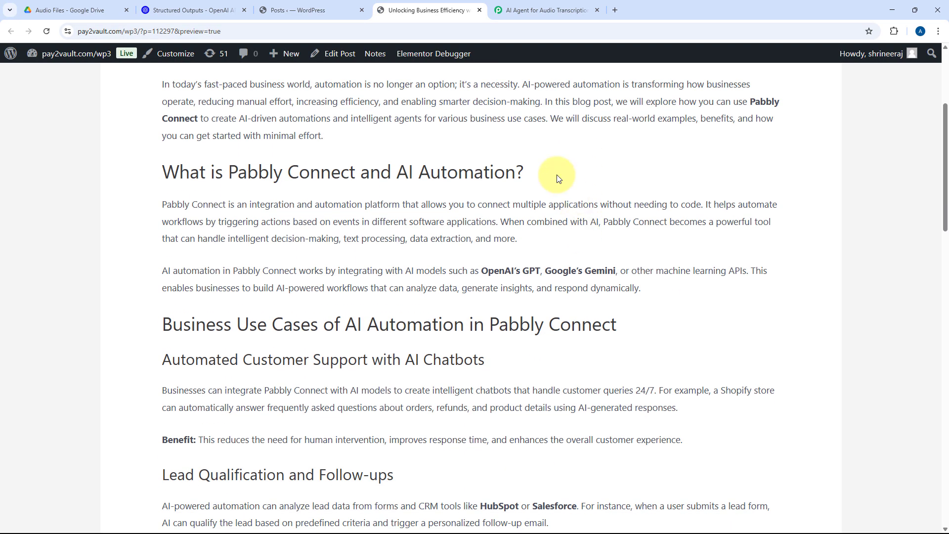
{"action": "scroll", "coordinate": [556, 177], "scroll_direction": "down", "scroll_amount": 2}
{"action": "scroll", "coordinate": [557, 178], "scroll_direction": "down", "scroll_amount": 2}
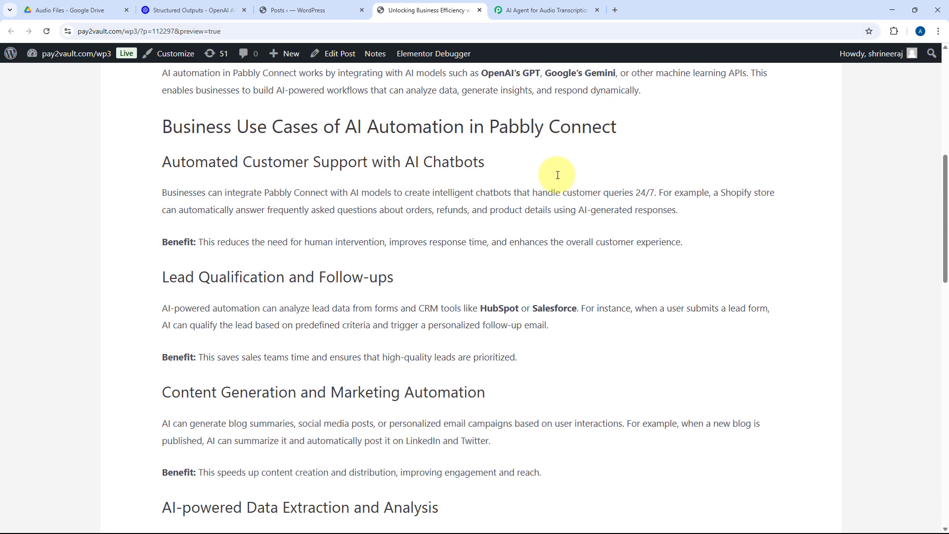
{"action": "scroll", "coordinate": [514, 206], "scroll_direction": "down", "scroll_amount": 3}
{"action": "scroll", "coordinate": [514, 206], "scroll_direction": "up", "scroll_amount": 3}
{"action": "scroll", "coordinate": [515, 205], "scroll_direction": "down", "scroll_amount": 3}
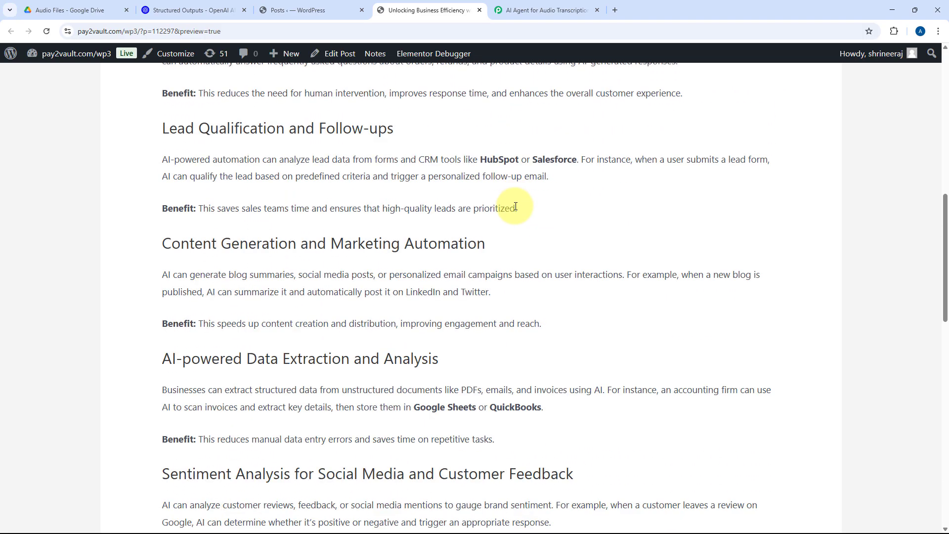
{"action": "scroll", "coordinate": [516, 207], "scroll_direction": "down", "scroll_amount": 1}
{"action": "scroll", "coordinate": [451, 158], "scroll_direction": "up", "scroll_amount": 3}
Step: Upload the audio file AI Agent to Autom Reply YouTube Comments to Google Drive's Audio Files folder and return to the Pabbly Connect workflow
{"action": "left_click", "coordinate": [538, 10]}
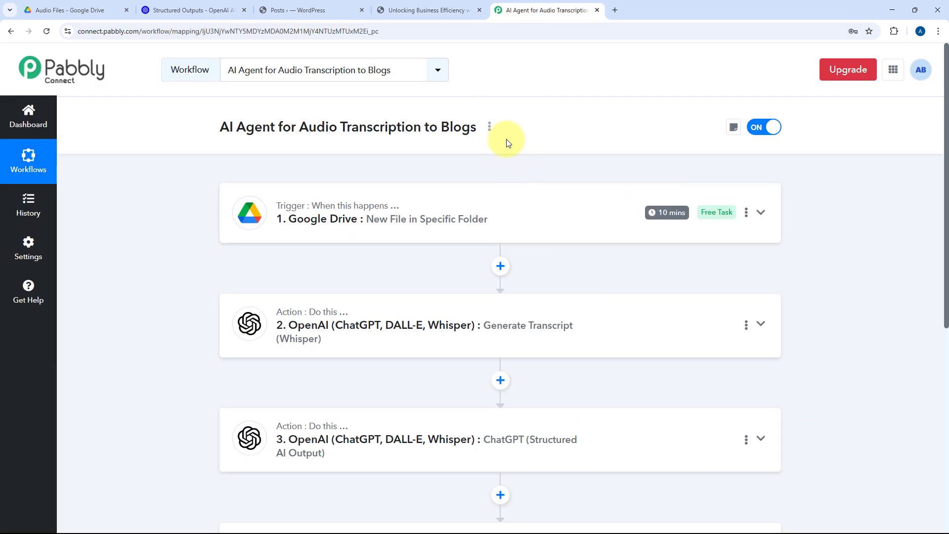
{"action": "left_click", "coordinate": [37, 10]}
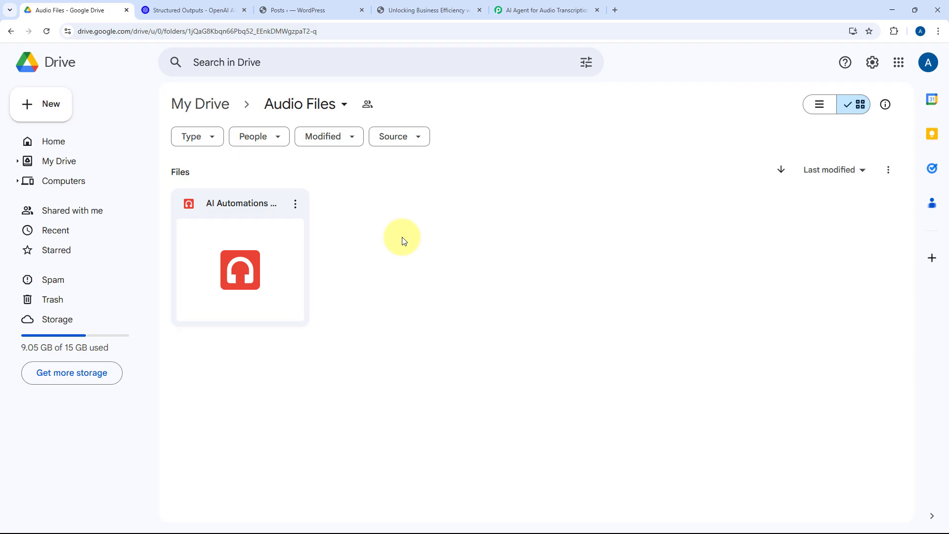
{"action": "left_click", "coordinate": [34, 112]}
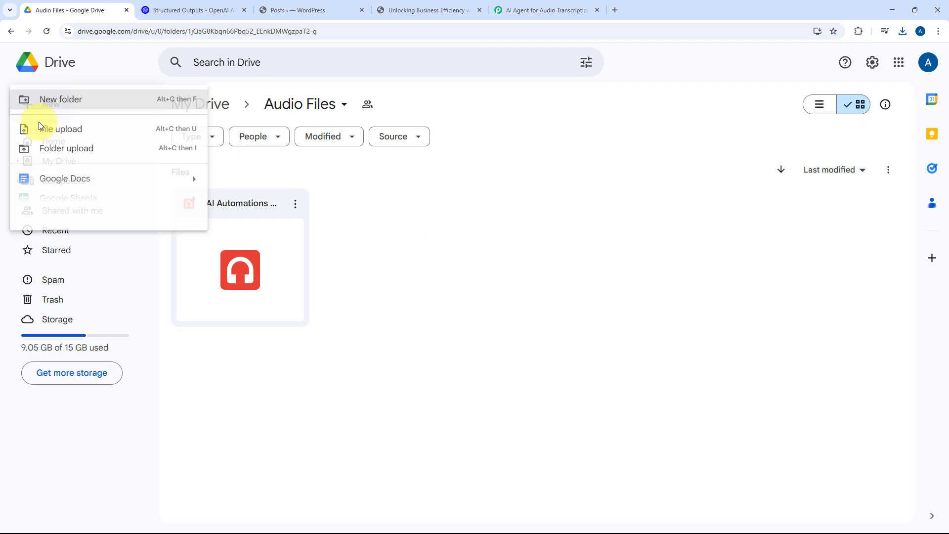
{"action": "left_click", "coordinate": [74, 130]}
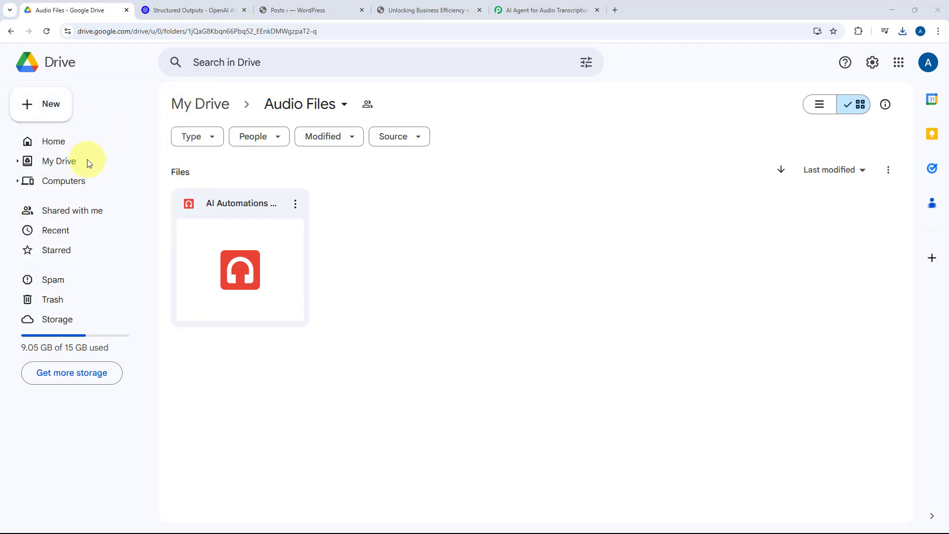
{"action": "left_click", "coordinate": [137, 154]}
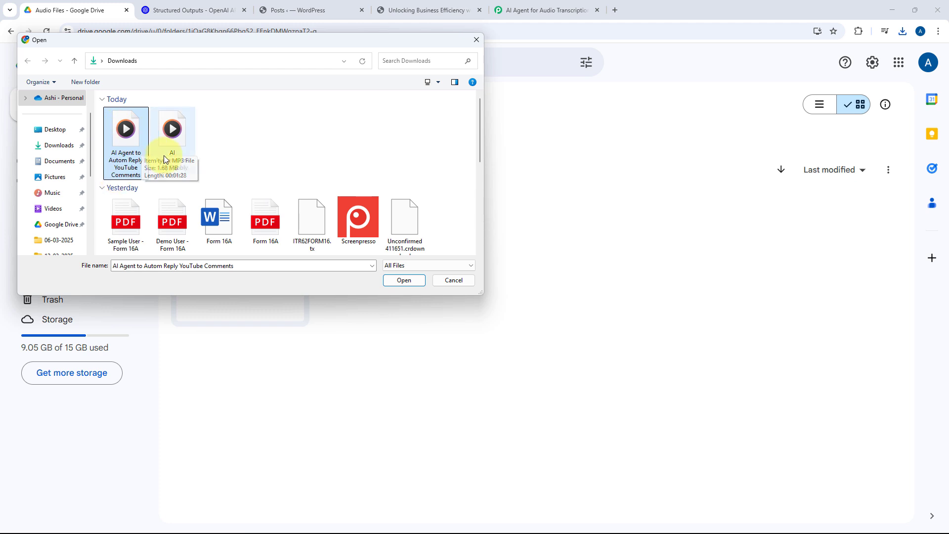
{"action": "left_click", "coordinate": [403, 280]}
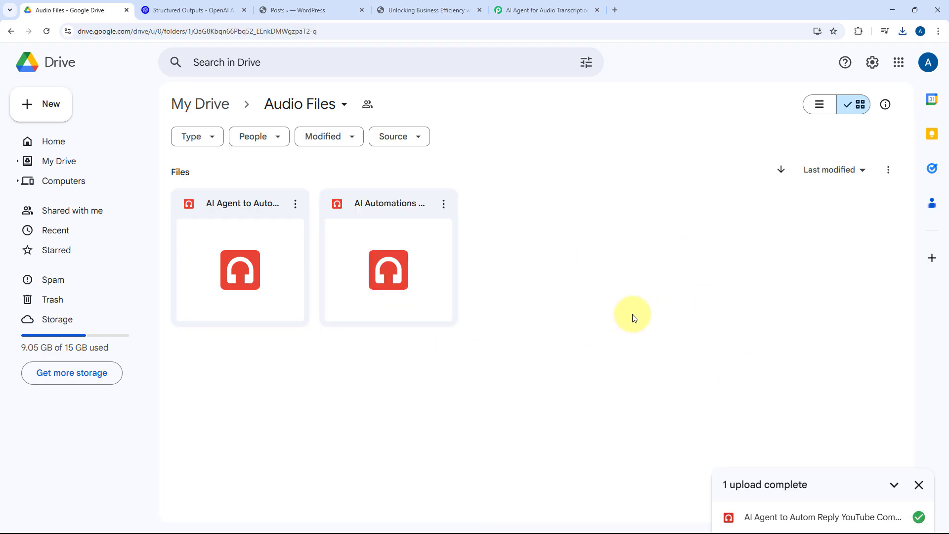
{"action": "left_click", "coordinate": [919, 484]}
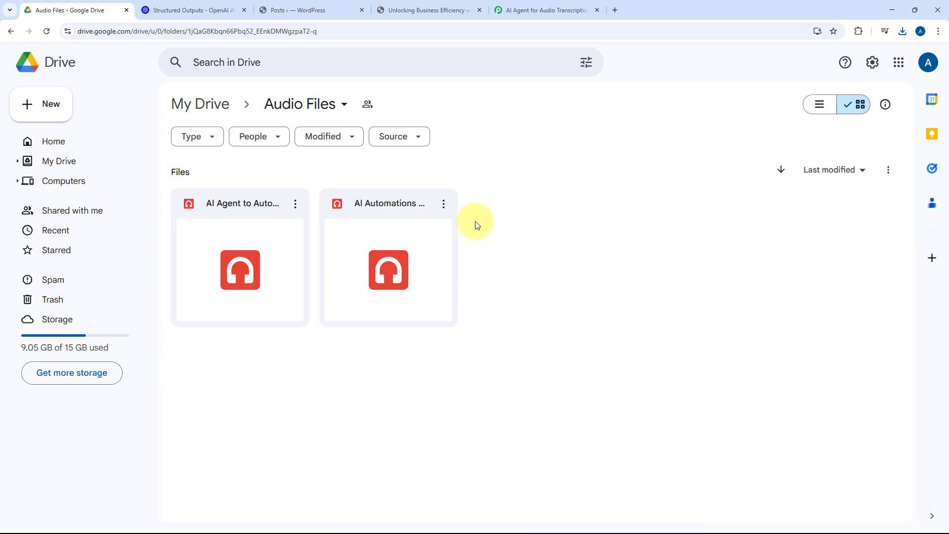
{"action": "left_click", "coordinate": [509, 10]}
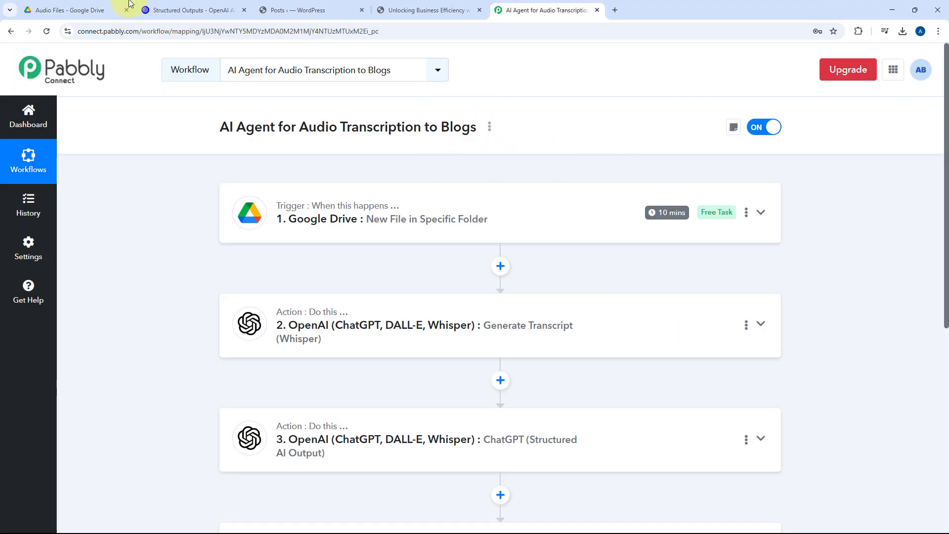
Step: Check the uploaded audio in Google Drive's Audio Files folder and the Google Drive trigger's polling interval in Pabbly Connect
{"action": "left_click", "coordinate": [74, 10]}
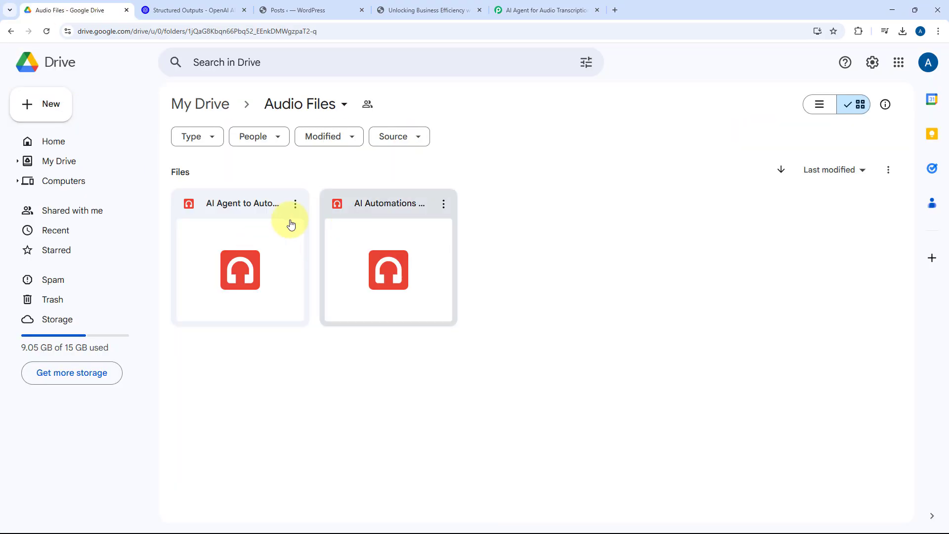
{"action": "left_click", "coordinate": [530, 11]}
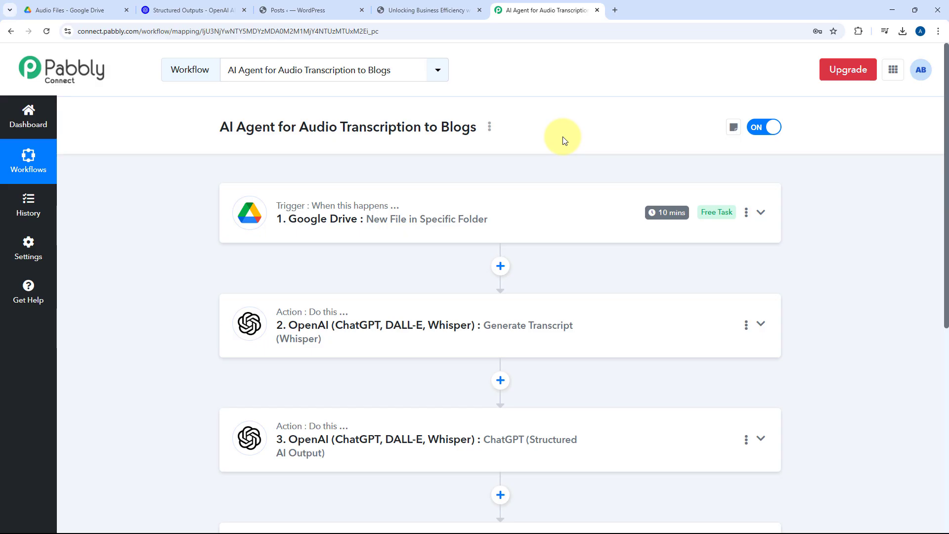
{"action": "mouse_move", "coordinate": [658, 216]}
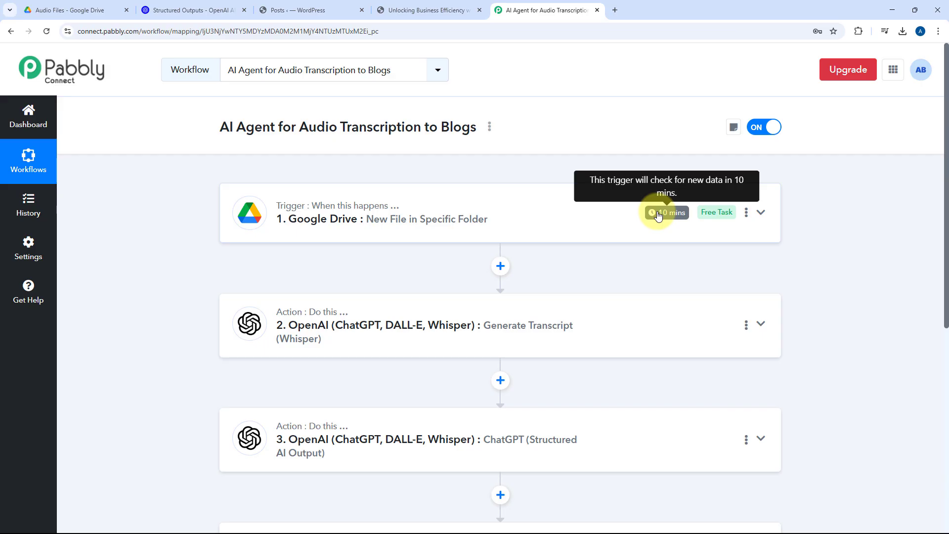
{"action": "left_click", "coordinate": [111, 9]}
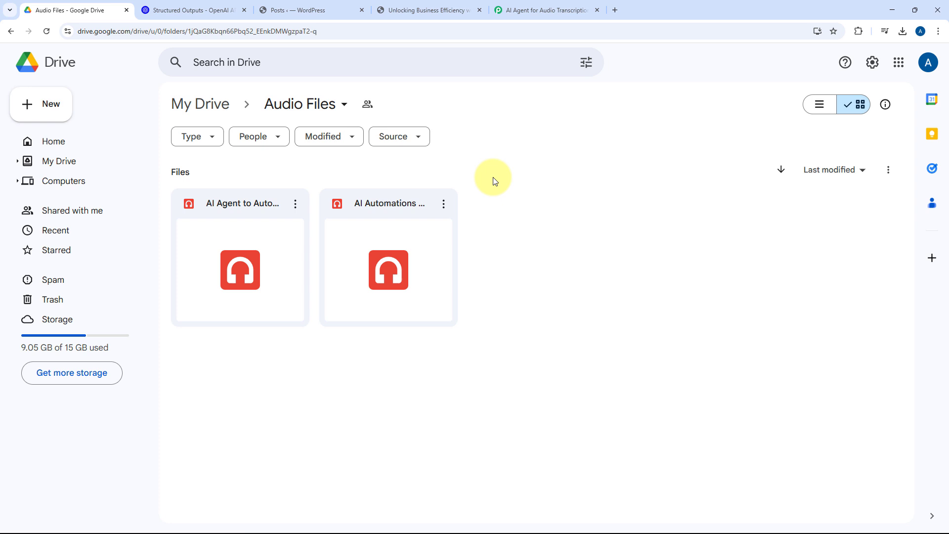
{"action": "left_click", "coordinate": [554, 10]}
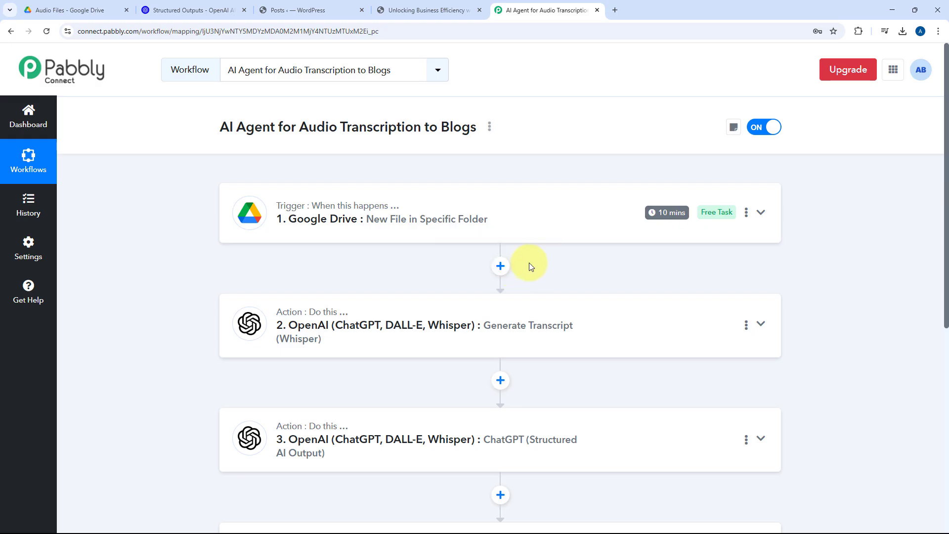
Step: Review the workflow's sequence from the Google Drive trigger through the two OpenAI actions to the WordPress post action
{"action": "scroll", "coordinate": [529, 264], "scroll_direction": "down", "scroll_amount": 3}
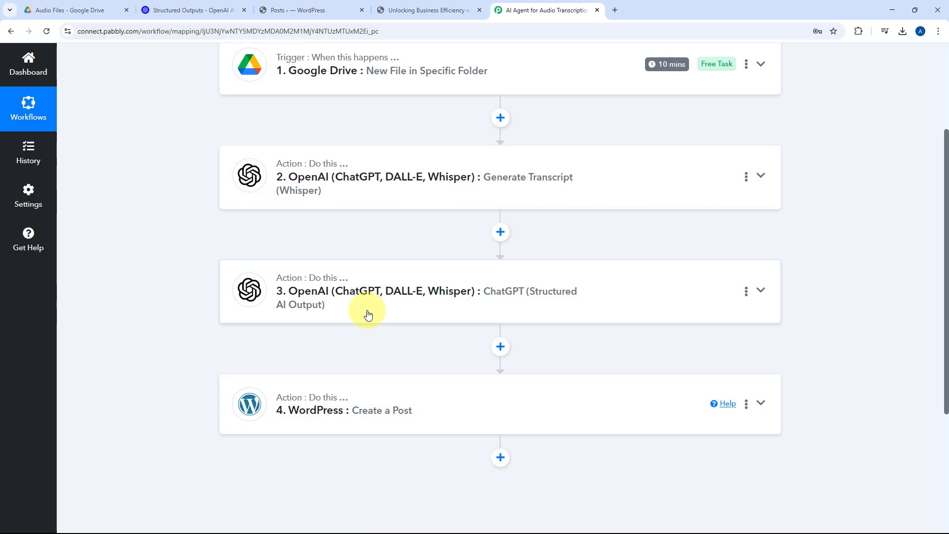
{"action": "scroll", "coordinate": [256, 321], "scroll_direction": "down", "scroll_amount": 2}
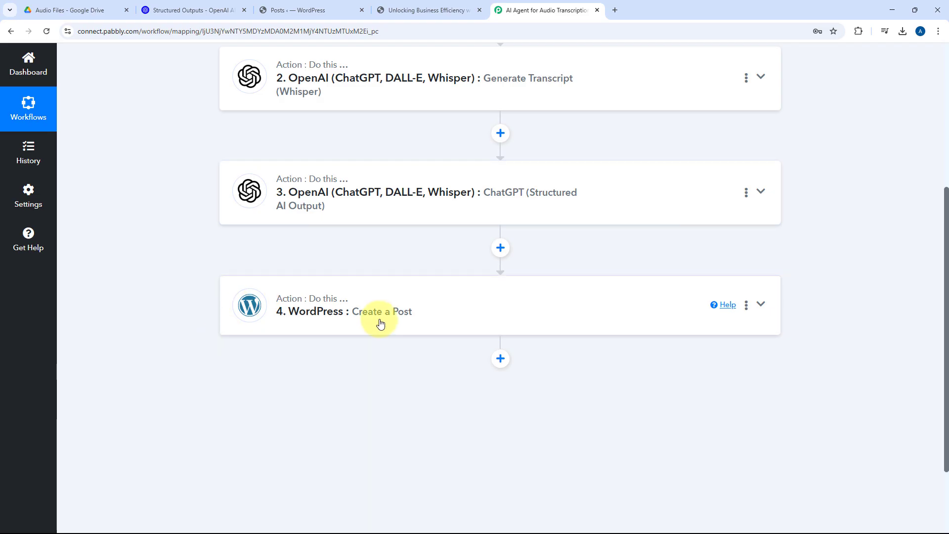
{"action": "scroll", "coordinate": [588, 255], "scroll_direction": "up", "scroll_amount": 5}
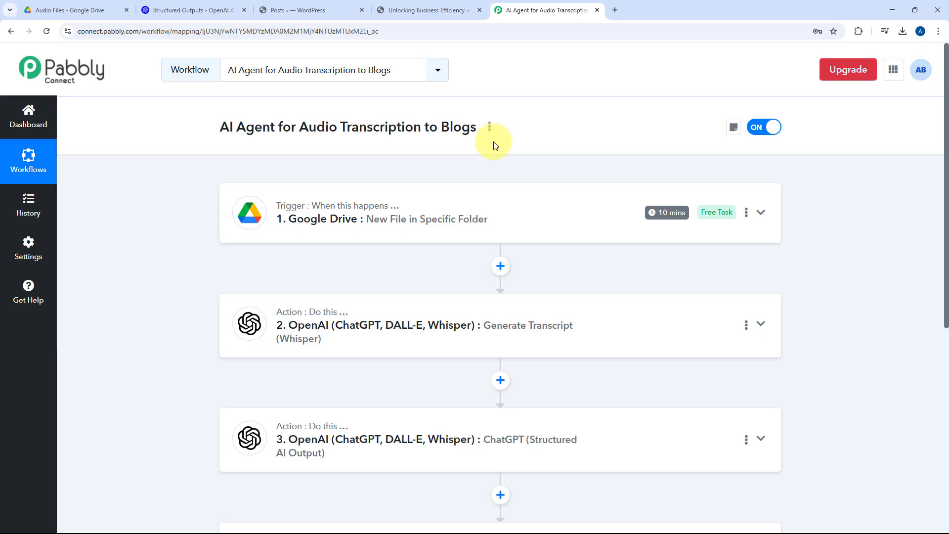
Step: Switch to the WordPress posts list, reload it and preview the draft Automate Your YouTube Engagement with Pabbly Connect
{"action": "left_click", "coordinate": [327, 10]}
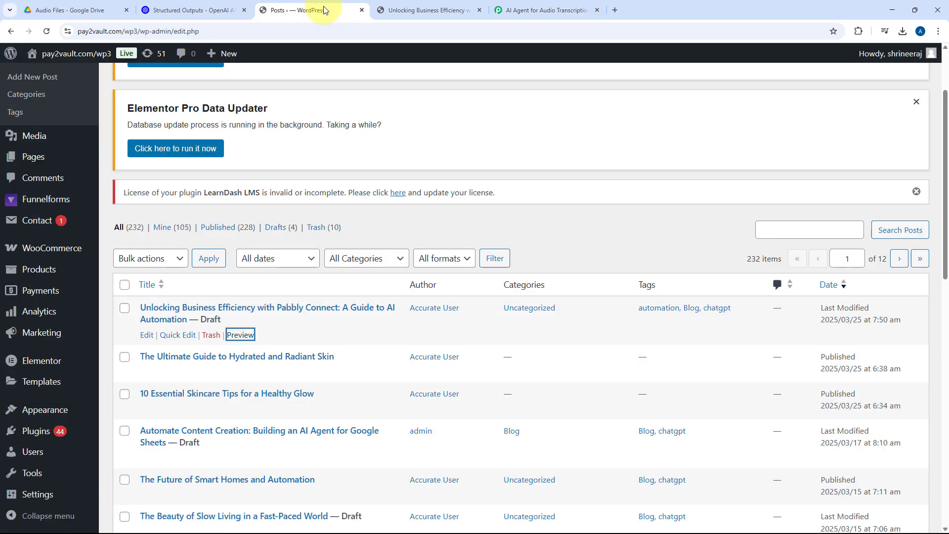
{"action": "left_click", "coordinate": [47, 32]}
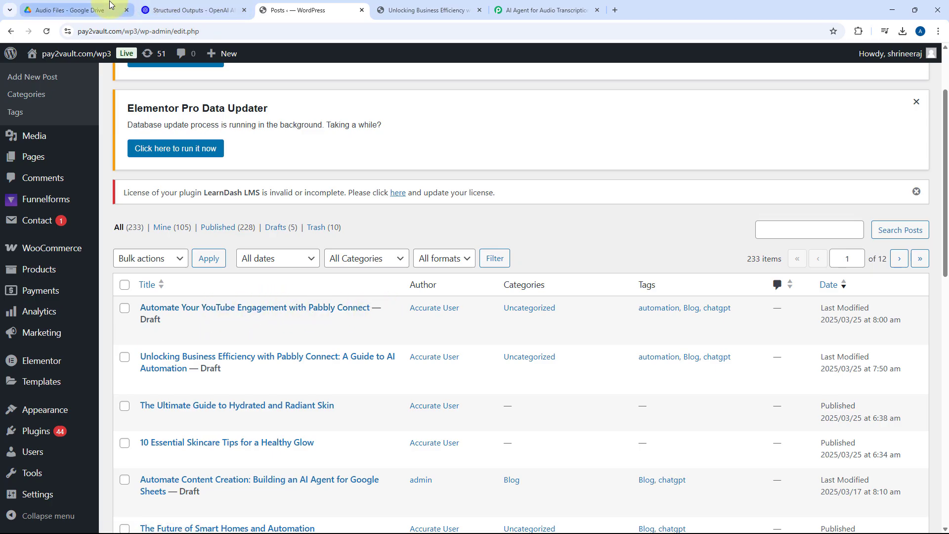
{"action": "left_click", "coordinate": [243, 335]}
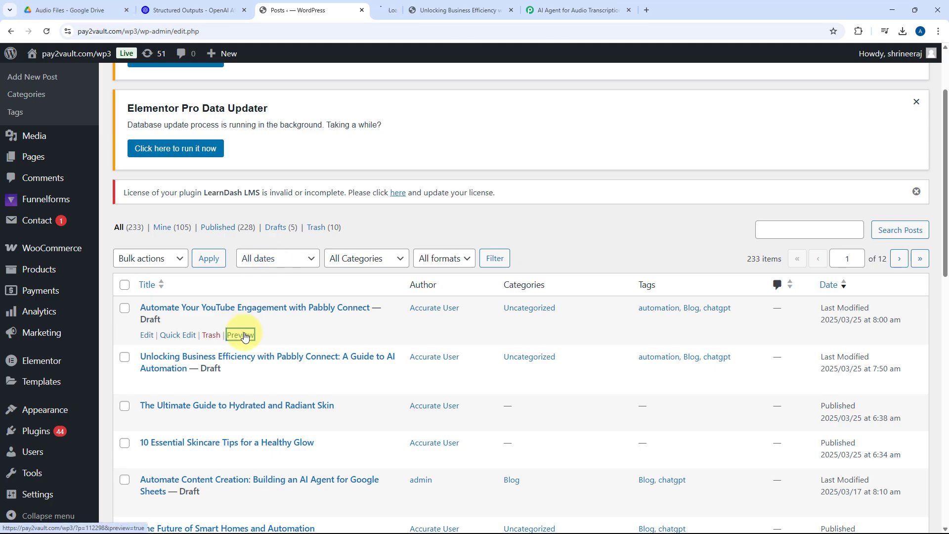
{"action": "left_click", "coordinate": [413, 10]}
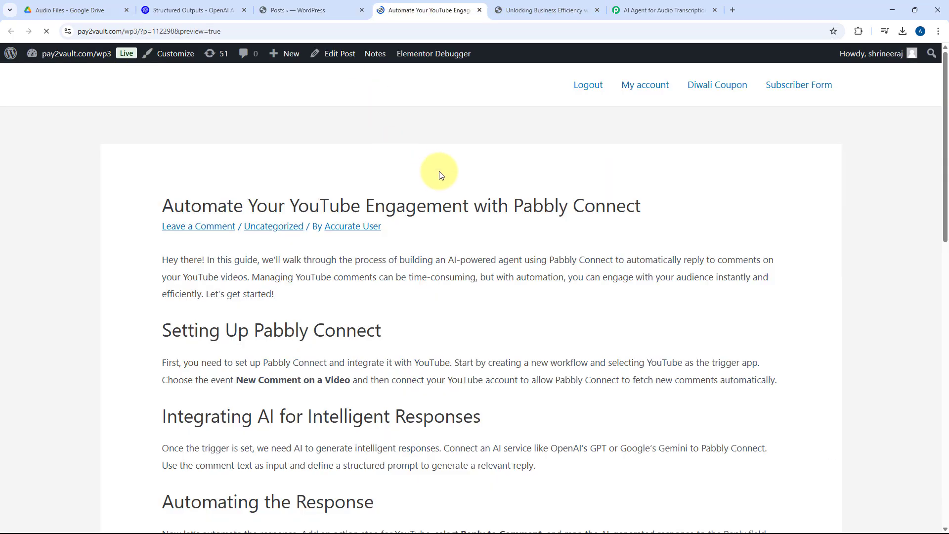
Step: Read through the previewed YouTube engagement post's sections and return to the Pabbly Connect workflow
{"action": "scroll", "coordinate": [143, 262], "scroll_direction": "down", "scroll_amount": 2}
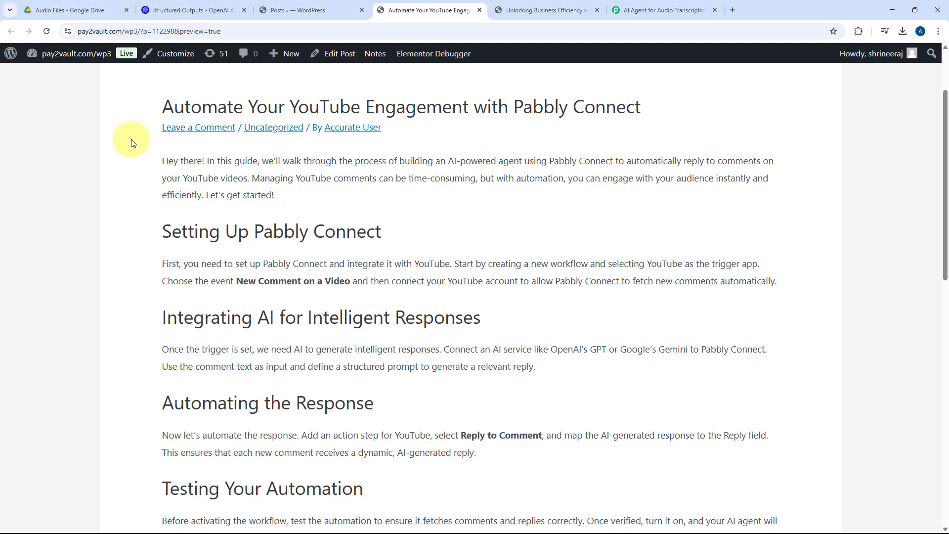
{"action": "scroll", "coordinate": [523, 195], "scroll_direction": "down", "scroll_amount": 7}
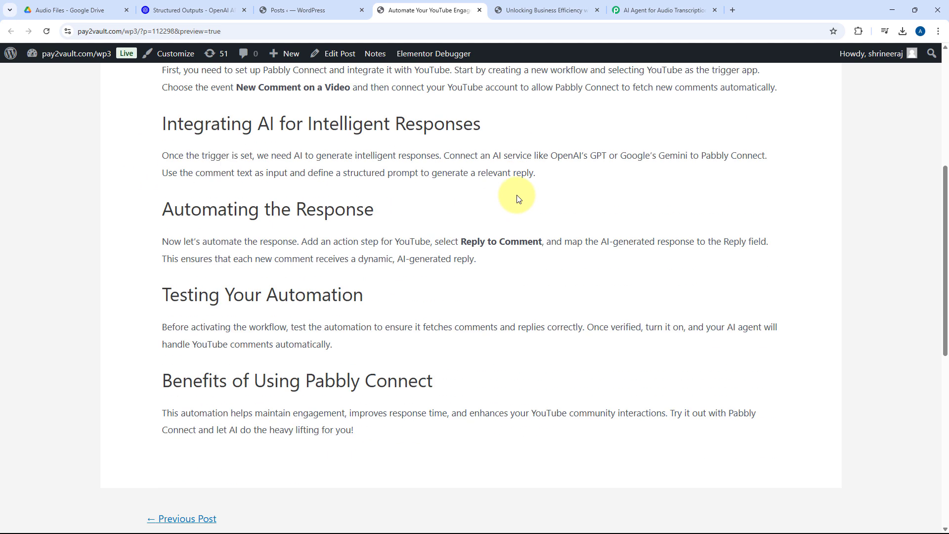
{"action": "scroll", "coordinate": [517, 195], "scroll_direction": "up", "scroll_amount": 10}
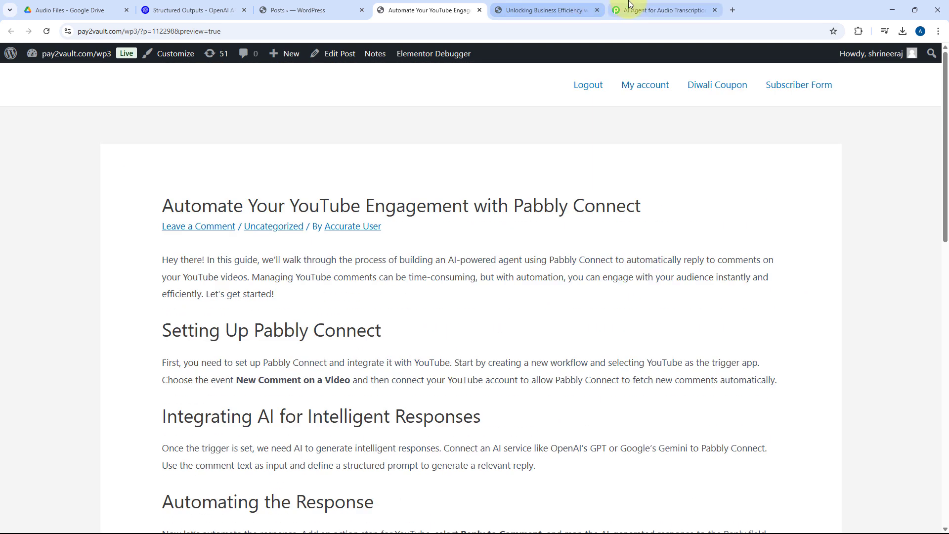
{"action": "left_click", "coordinate": [642, 10]}
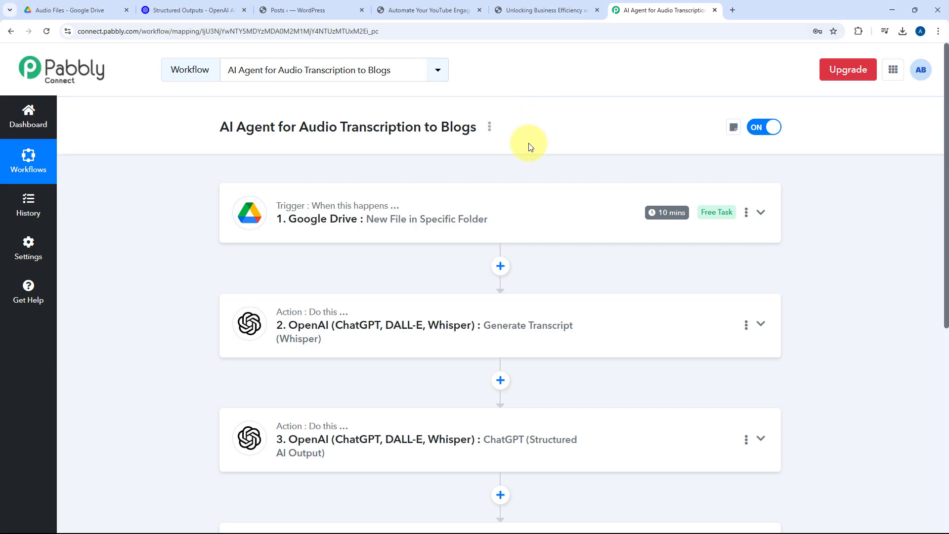